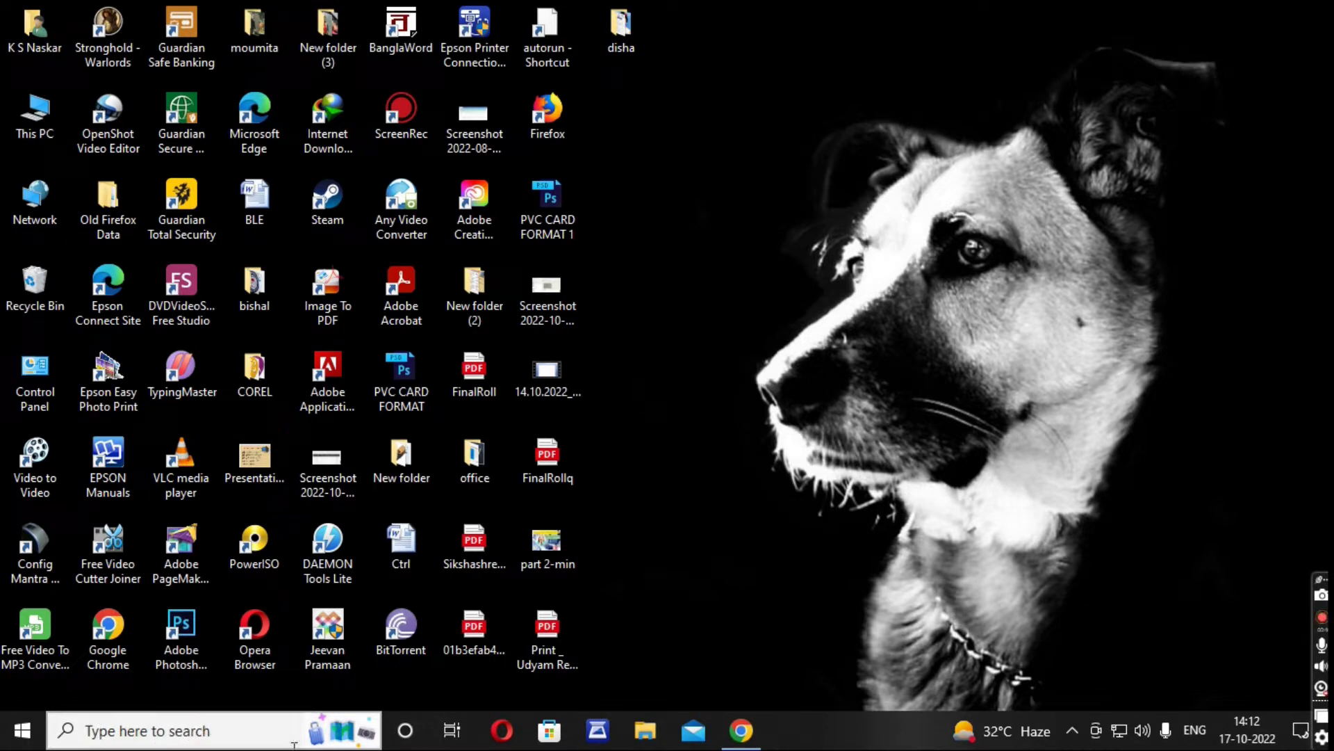
Launch Microsoft Office Word 2007 by searching WORD in Windows Search, then close it.
left_click(217, 735)
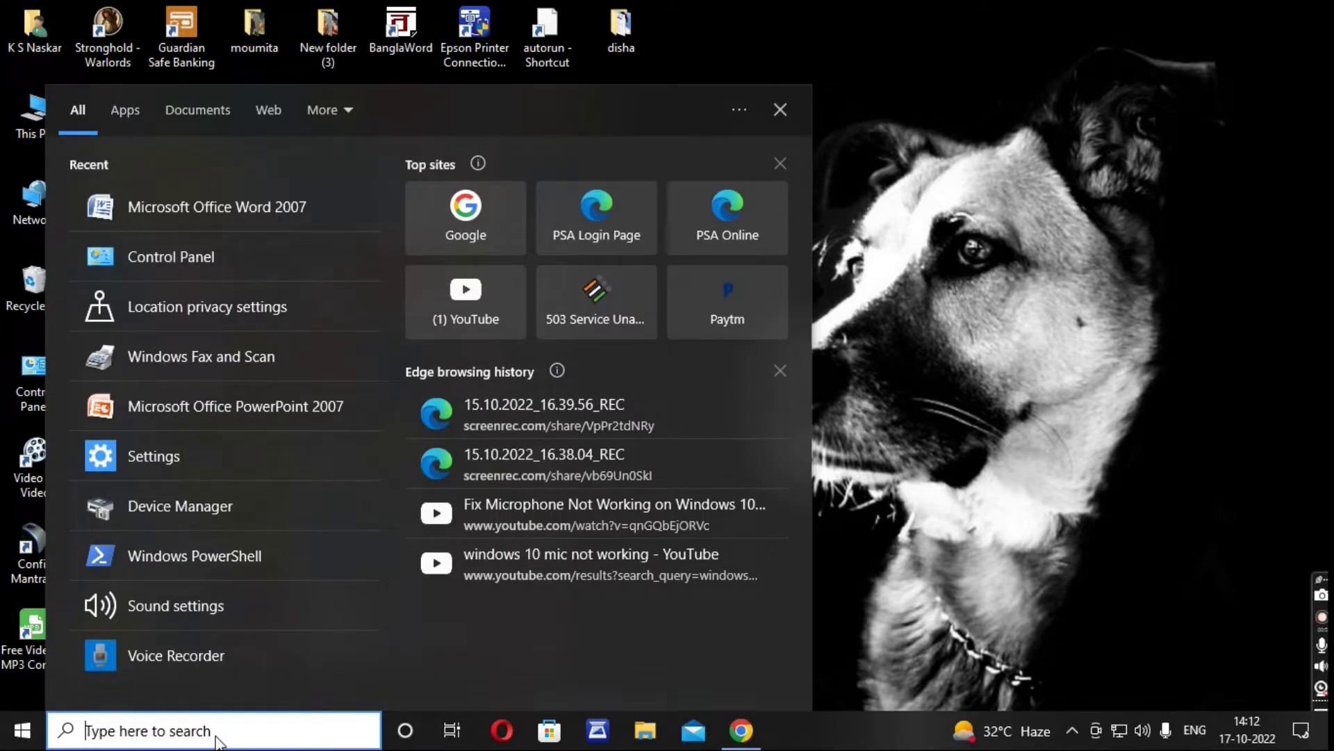
type("WORD")
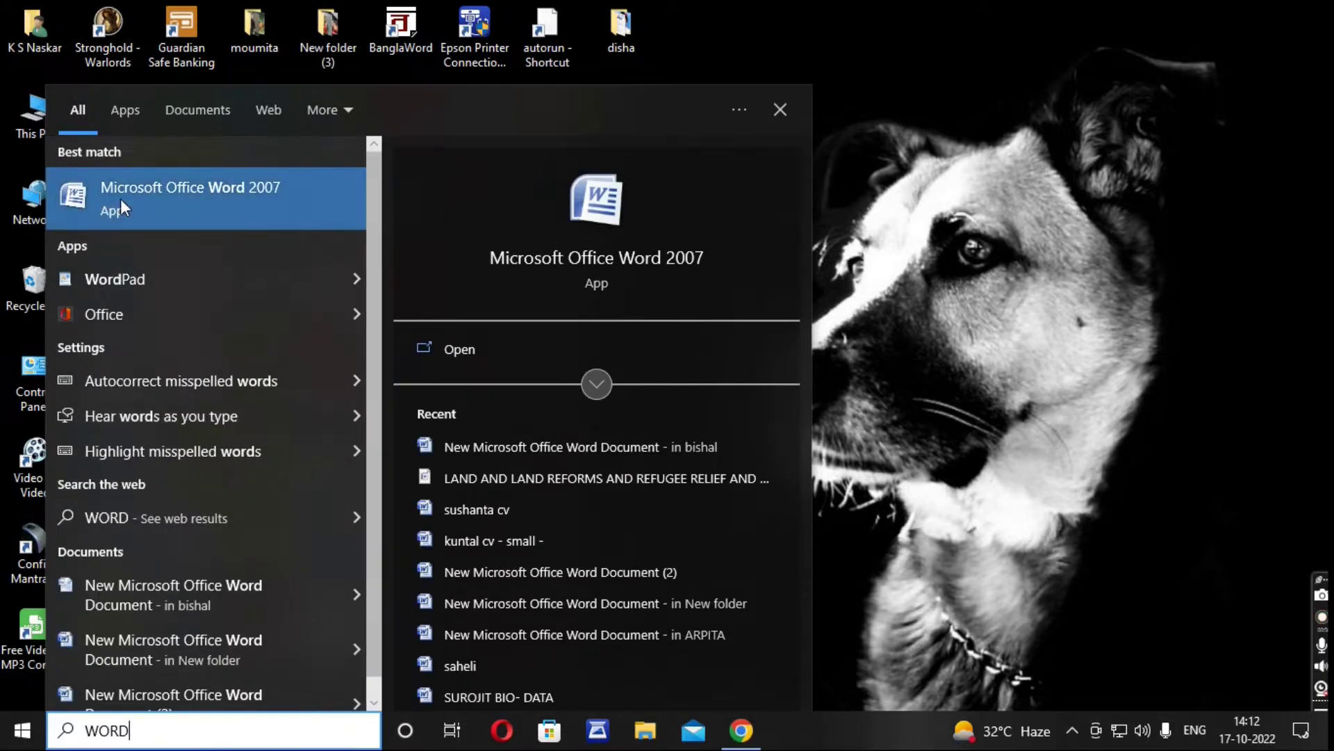
left_click(168, 199)
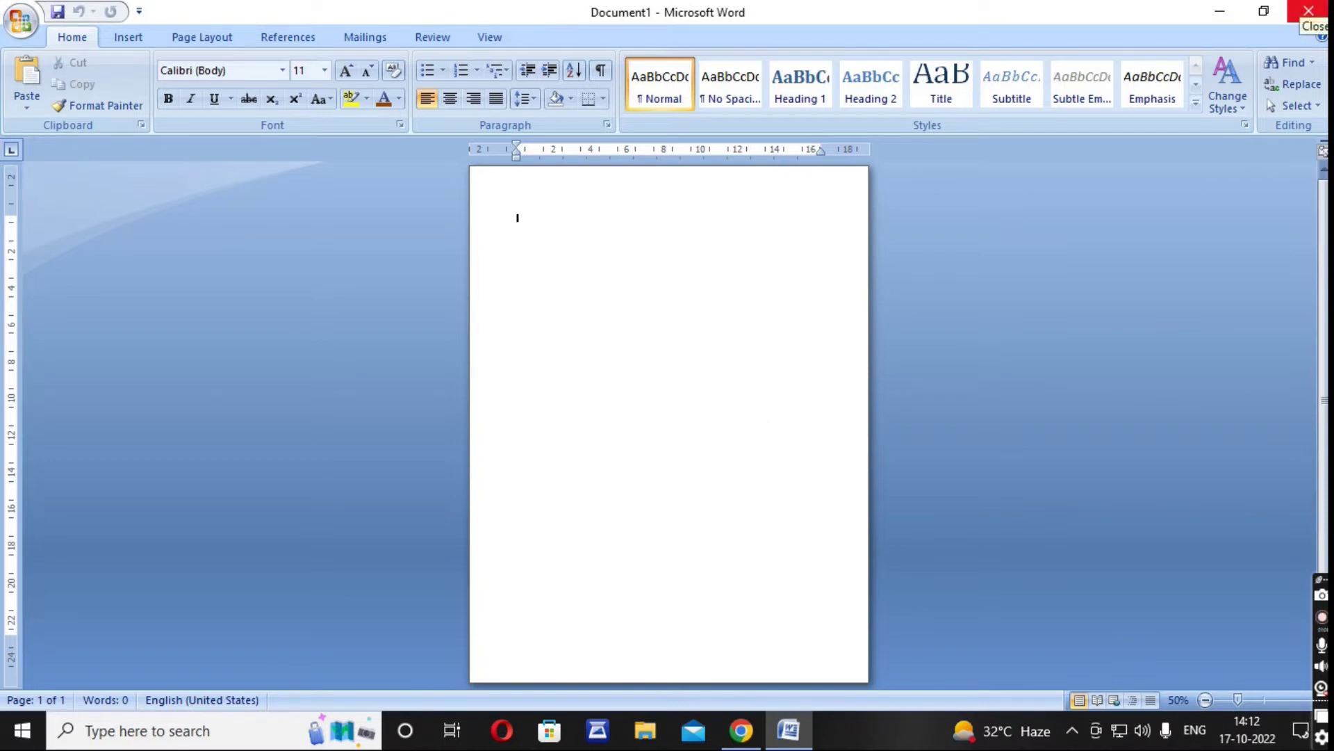
left_click(1309, 11)
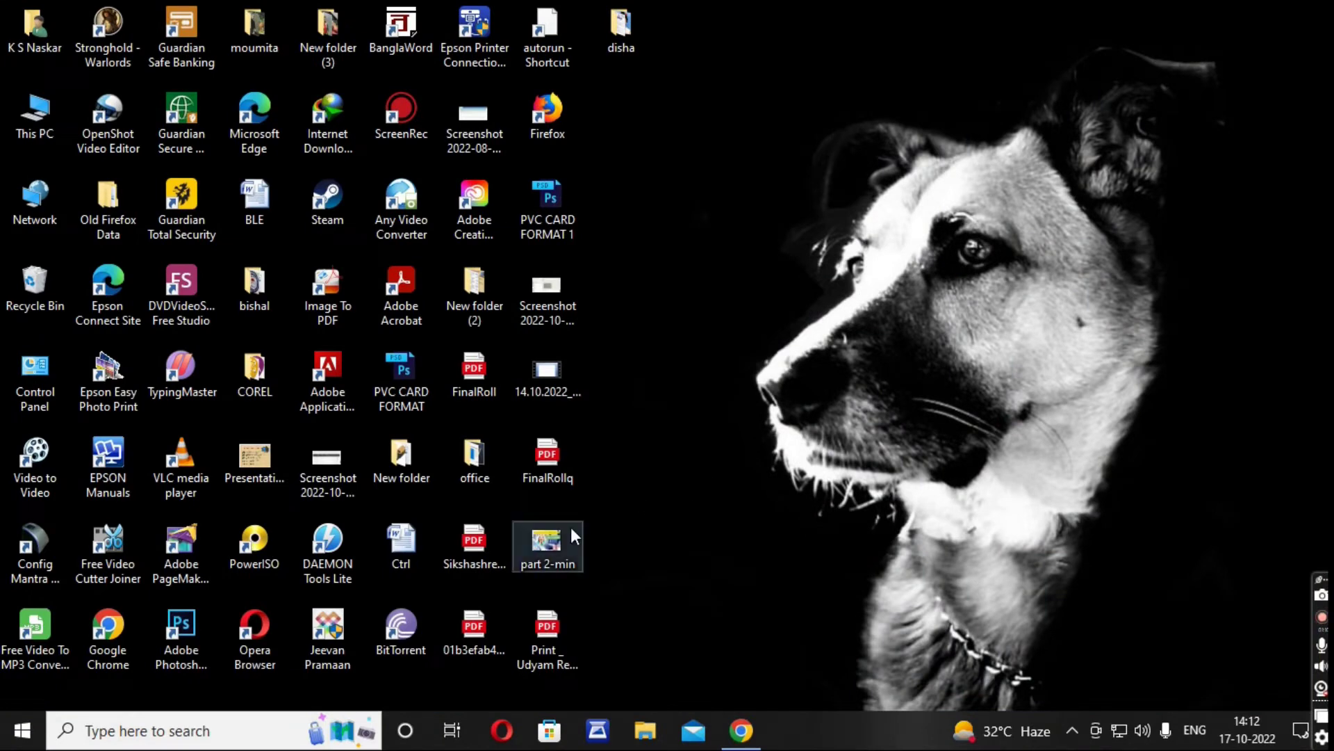
Open Microsoft Office Word 2007 from the Start menu's Microsoft Office folder.
left_click(23, 730)
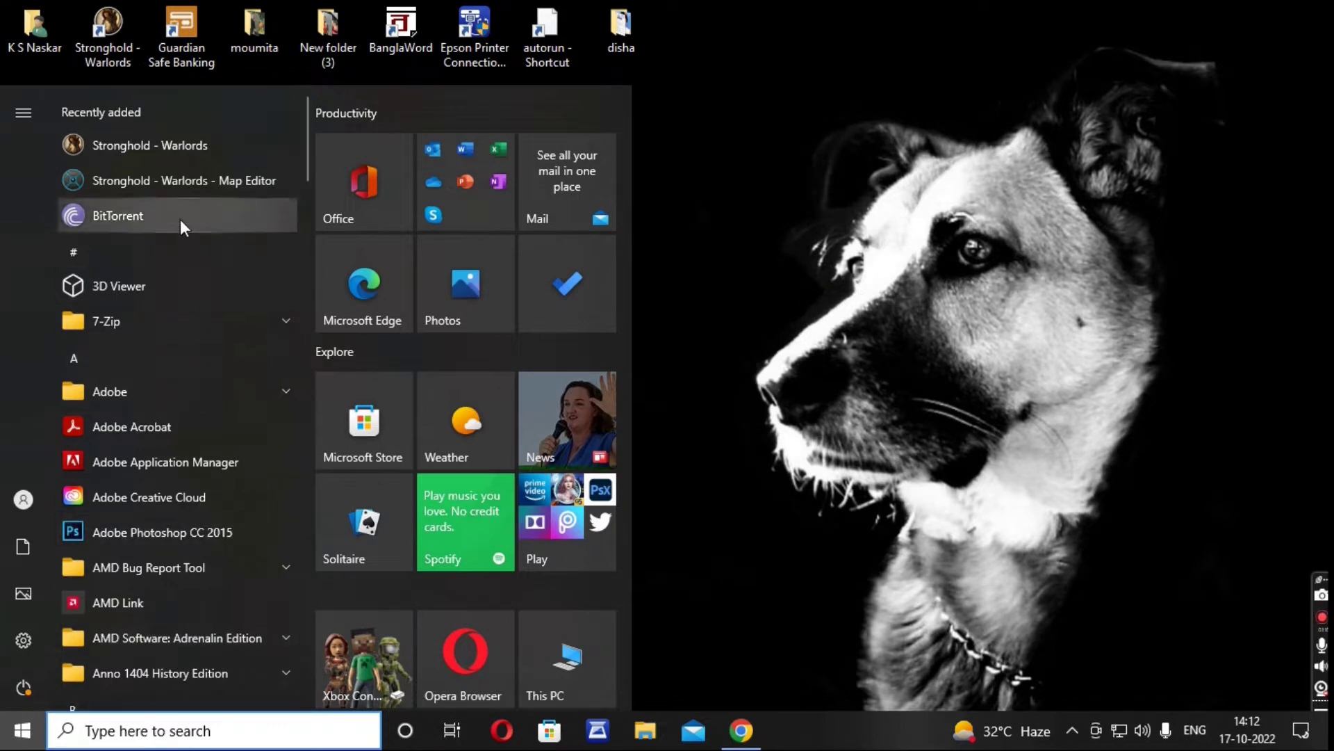
scroll(182, 546, "down", 4)
scroll(182, 546, "down", 3)
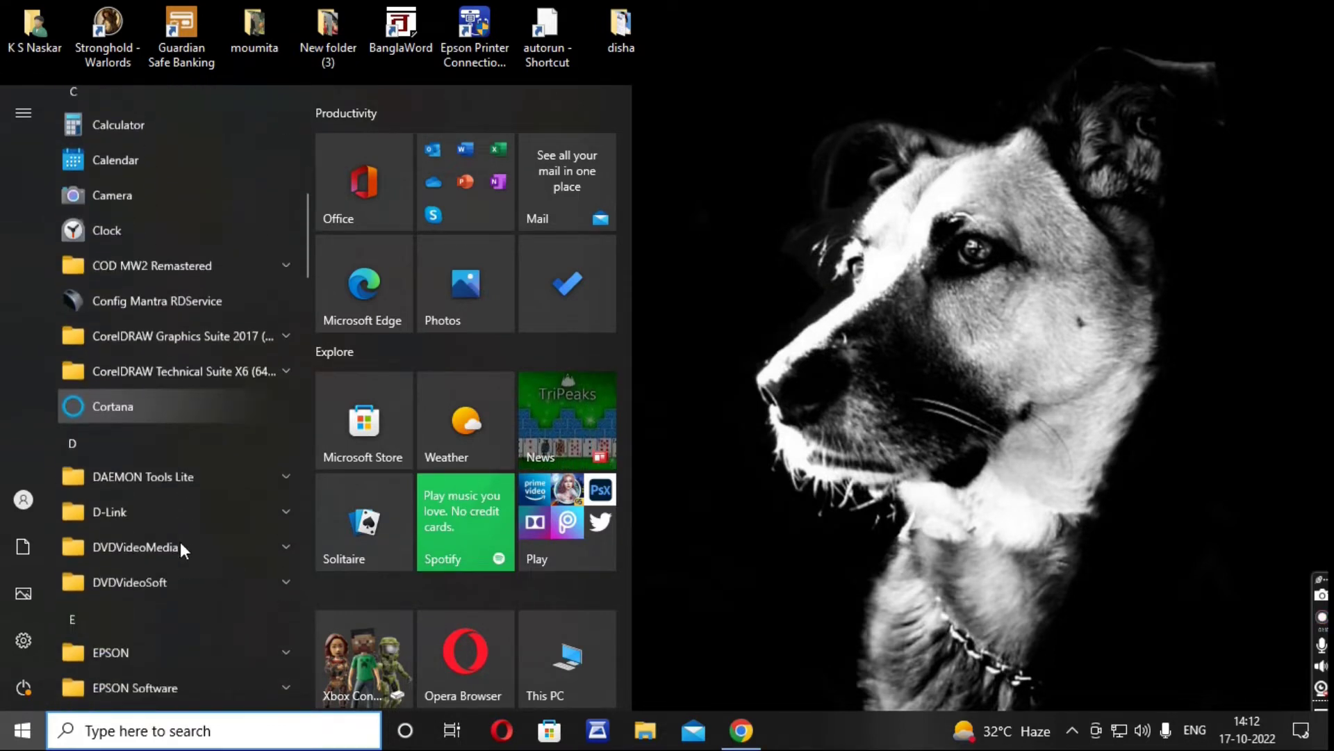
scroll(181, 543, "down", 1)
scroll(182, 543, "down", 3)
scroll(182, 544, "down", 2)
scroll(181, 544, "down", 1)
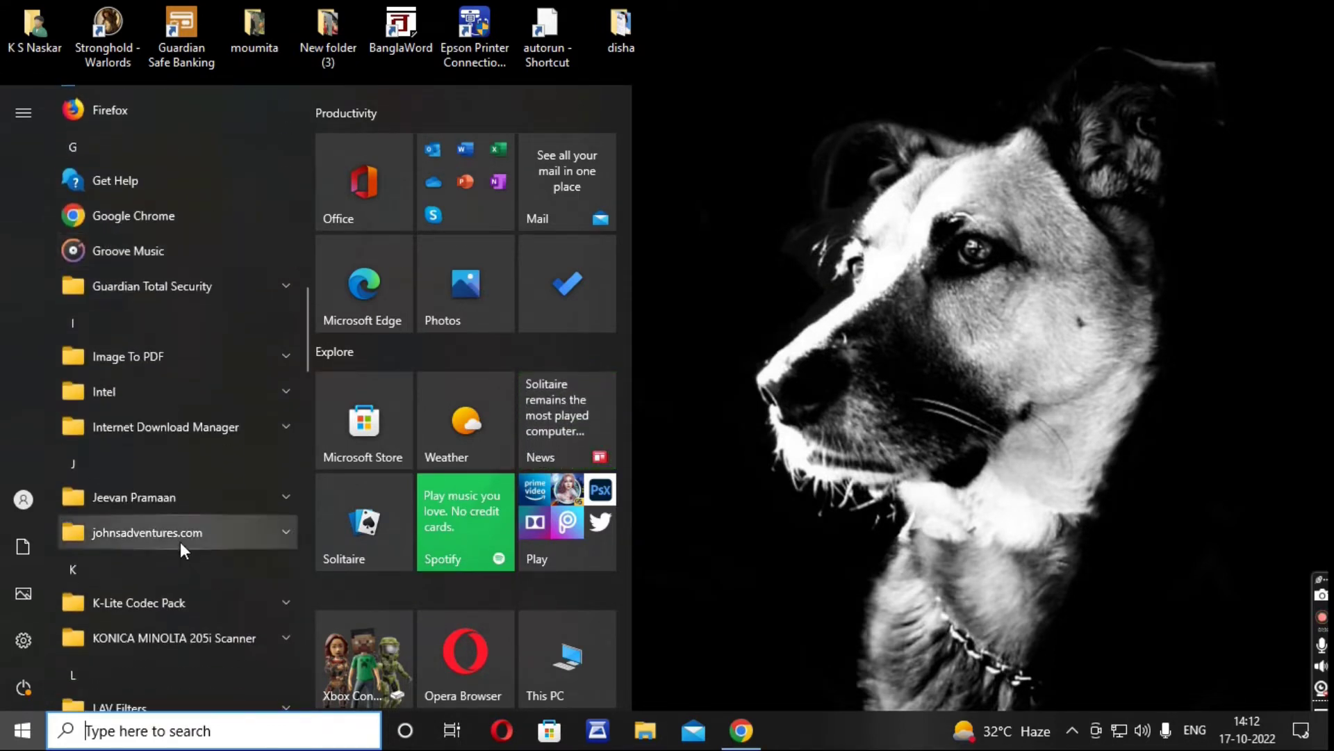
scroll(181, 541, "down", 3)
scroll(180, 540, "down", 1)
scroll(139, 672, "down", 1)
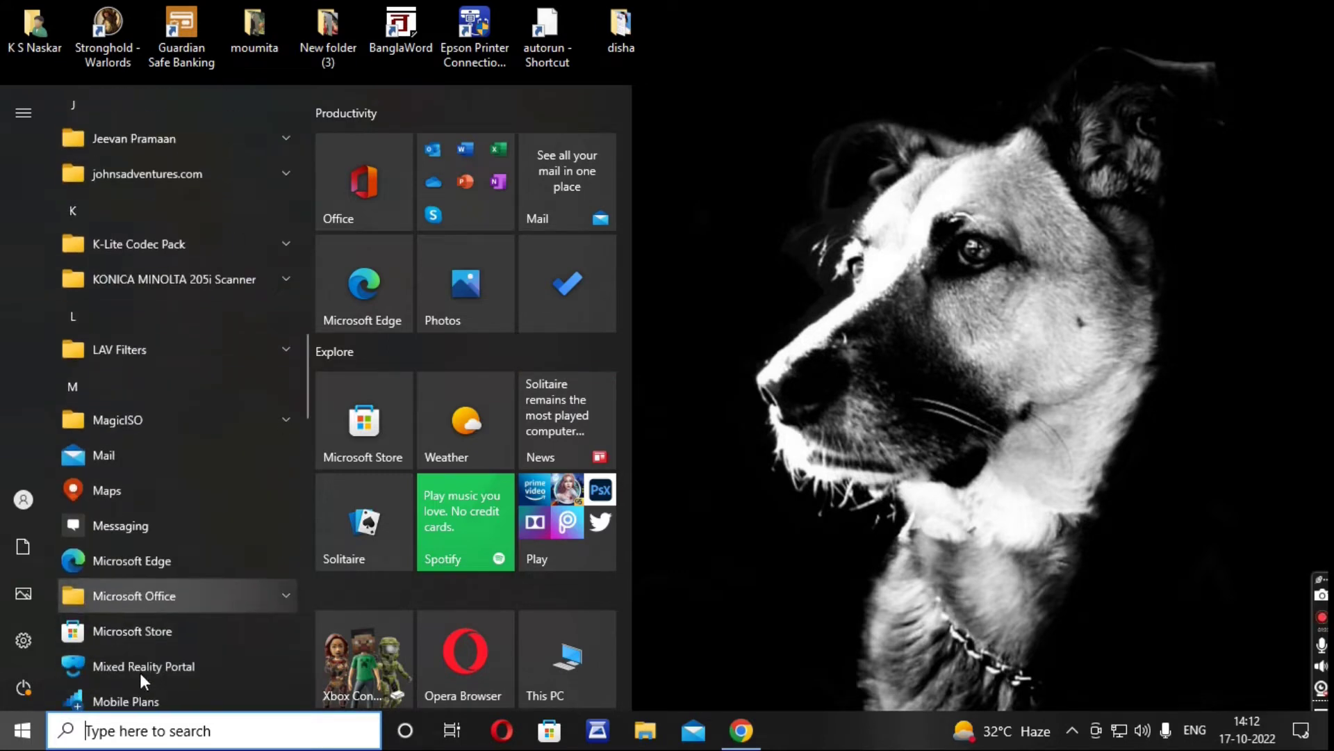
left_click(215, 580)
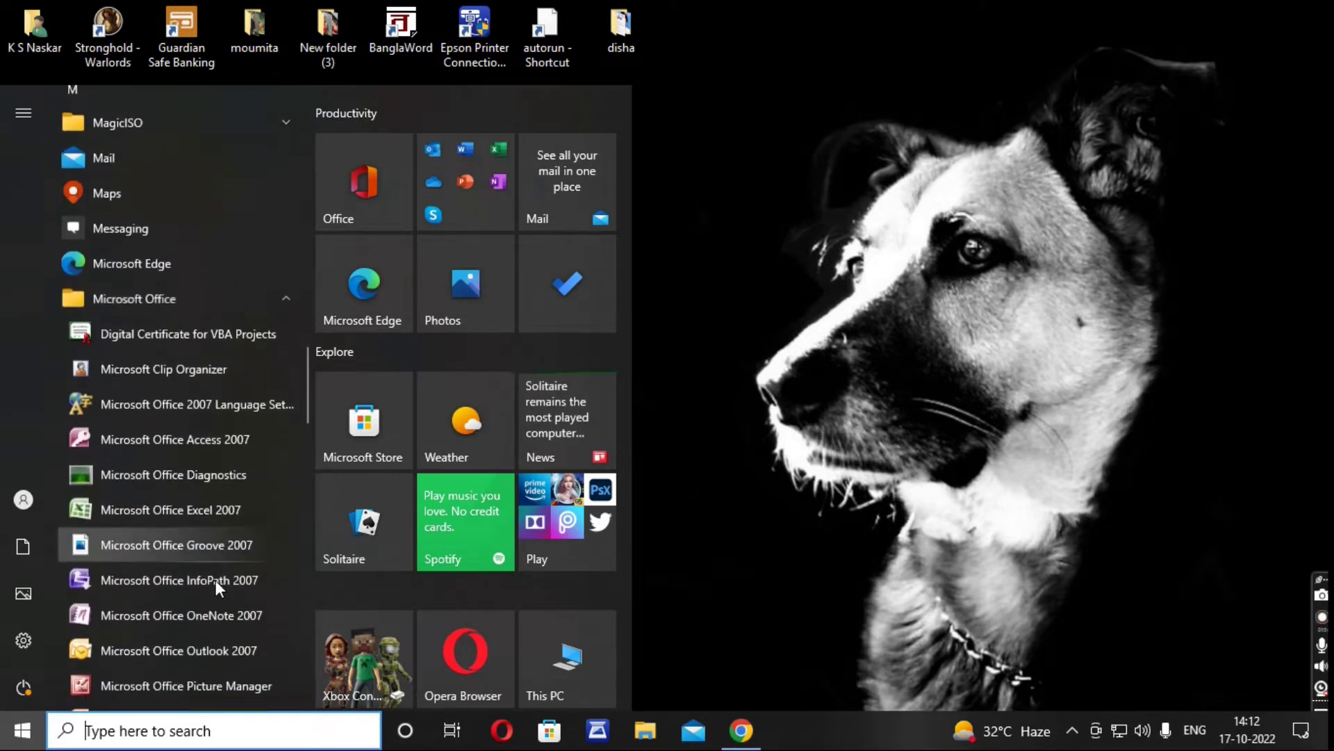
scroll(216, 580, "down", 2)
scroll(185, 521, "down", 2)
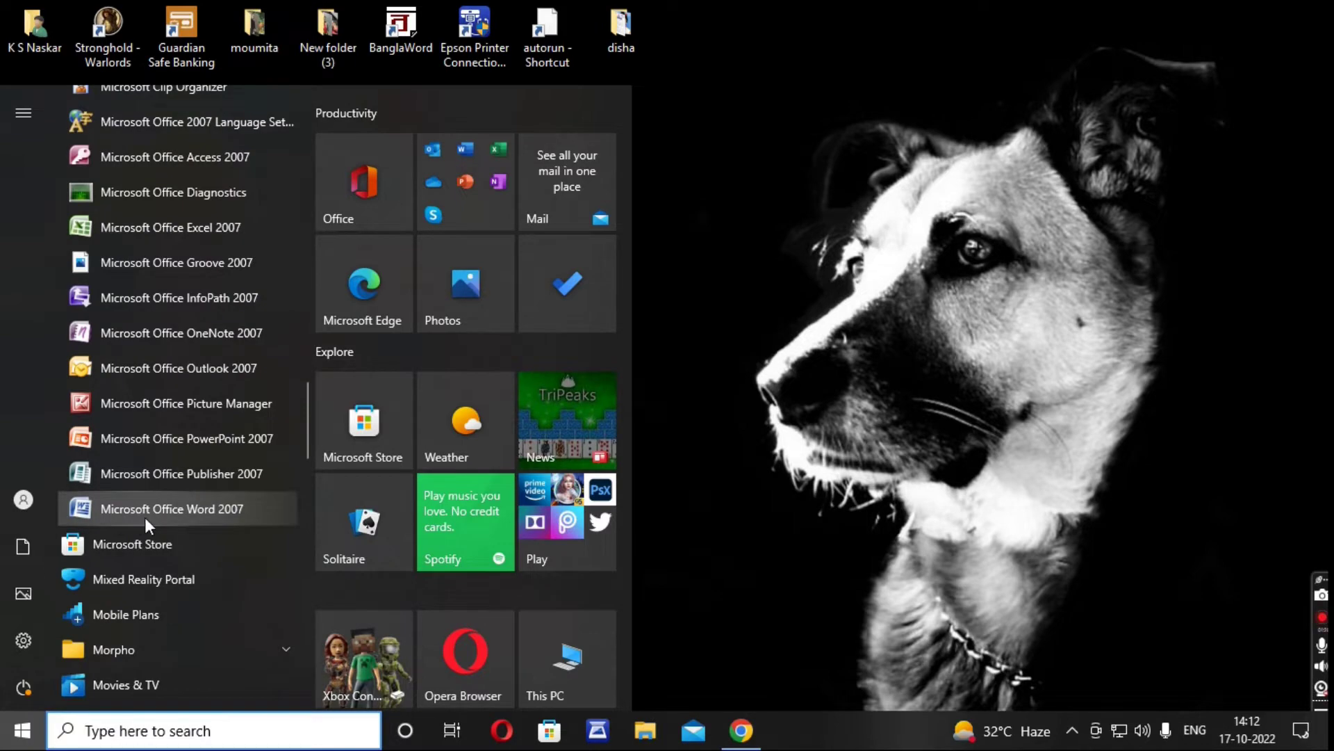
left_click(192, 512)
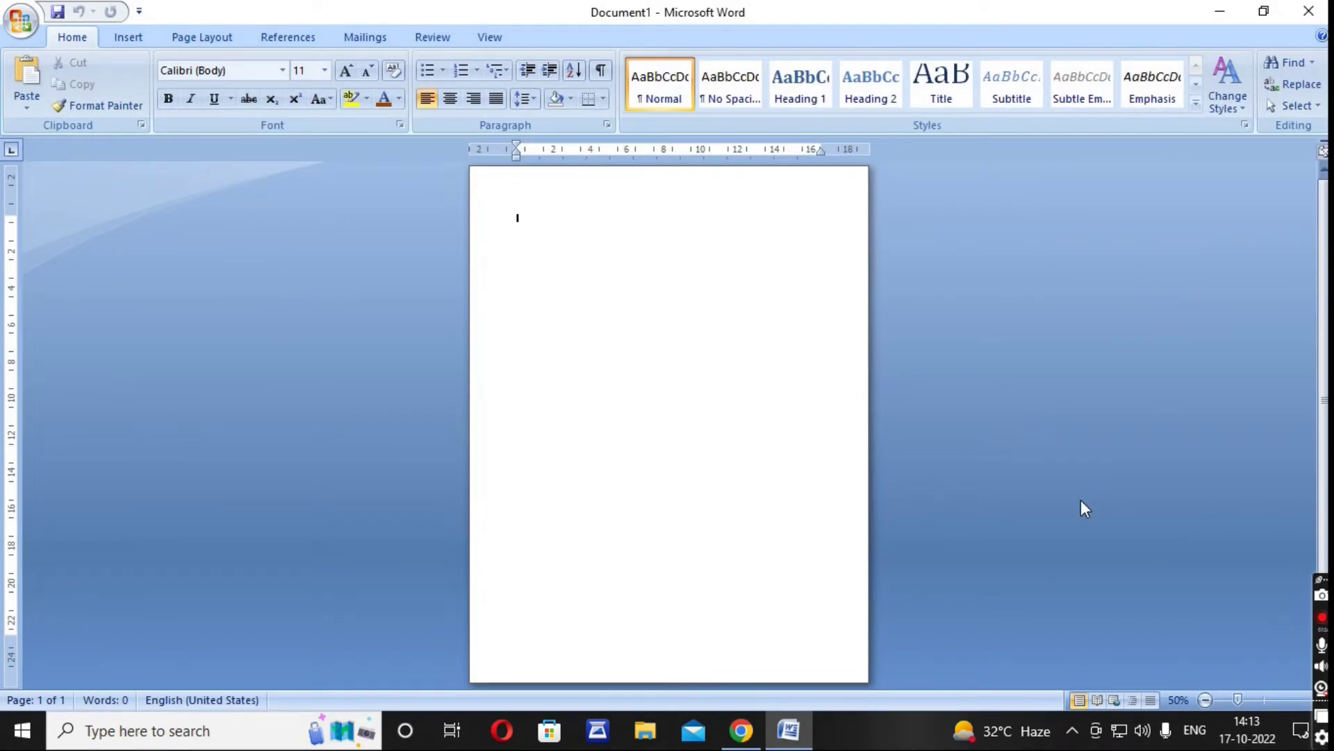
Close Word and relaunch it by running WINWORD from the Run dialog.
left_click(1309, 11)
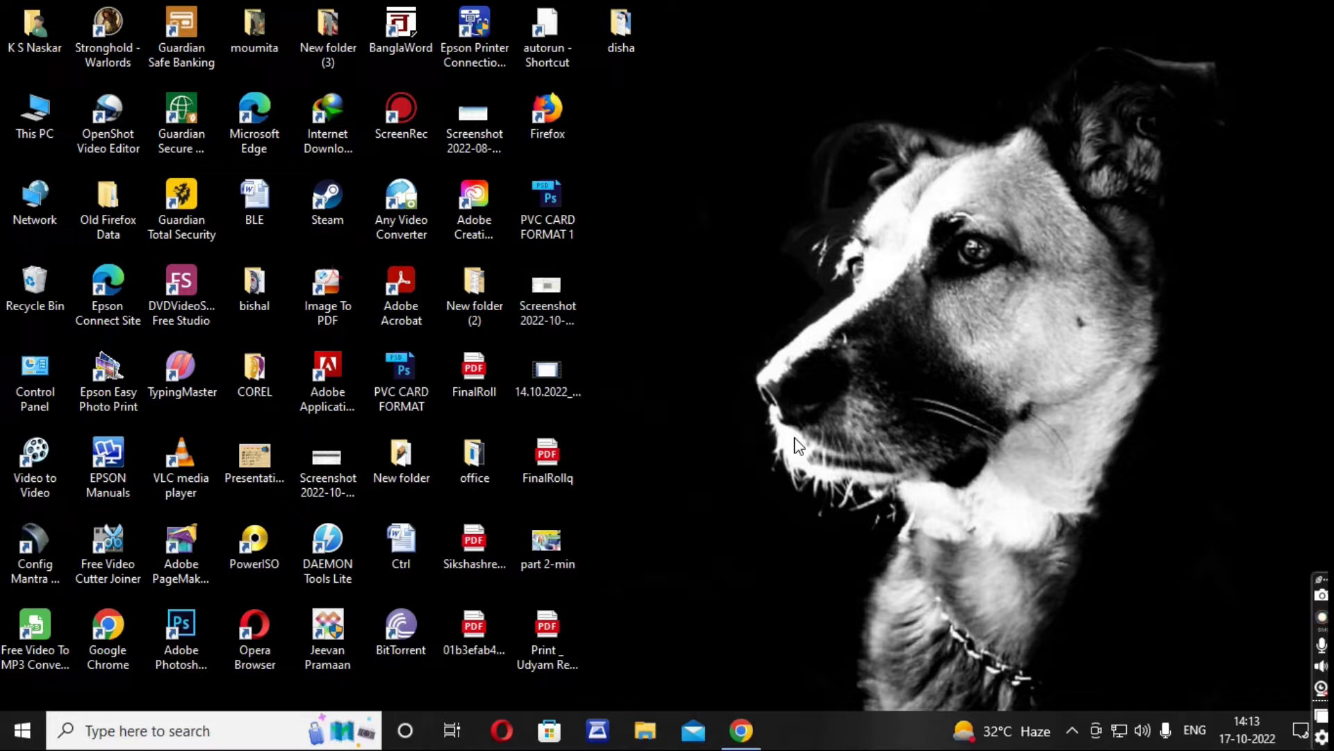
key("super+r")
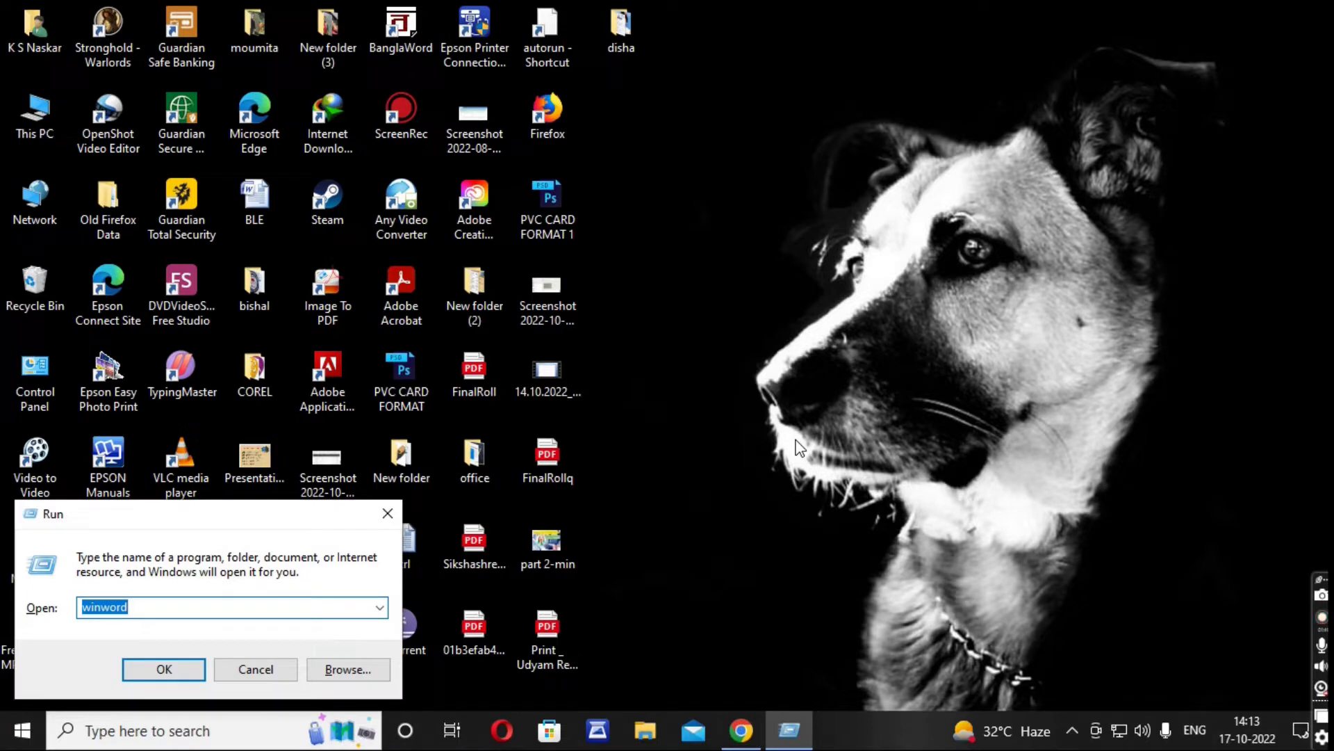
left_click(180, 604)
key("BackSpace")
key("BackSpace")
key("BackSpace")
key("BackSpace")
key("BackSpace")
key("BackSpace")
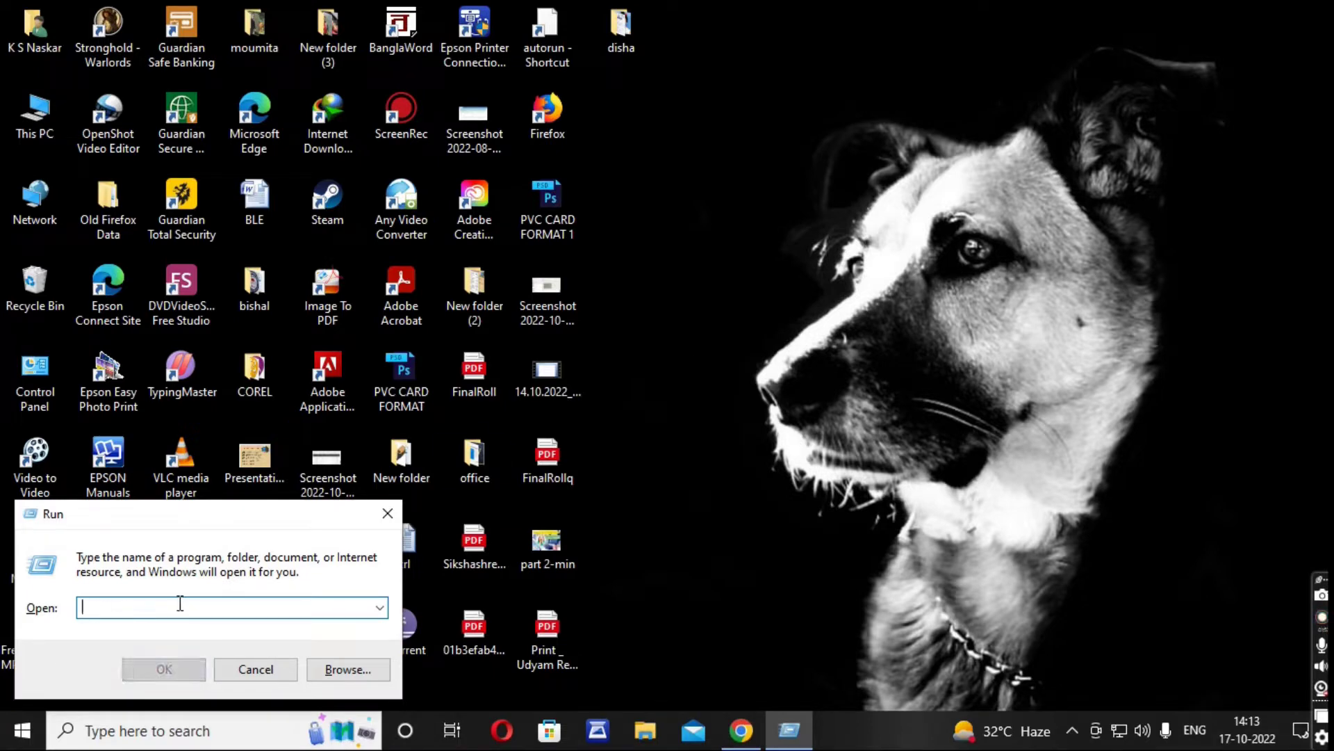
type("WIN")
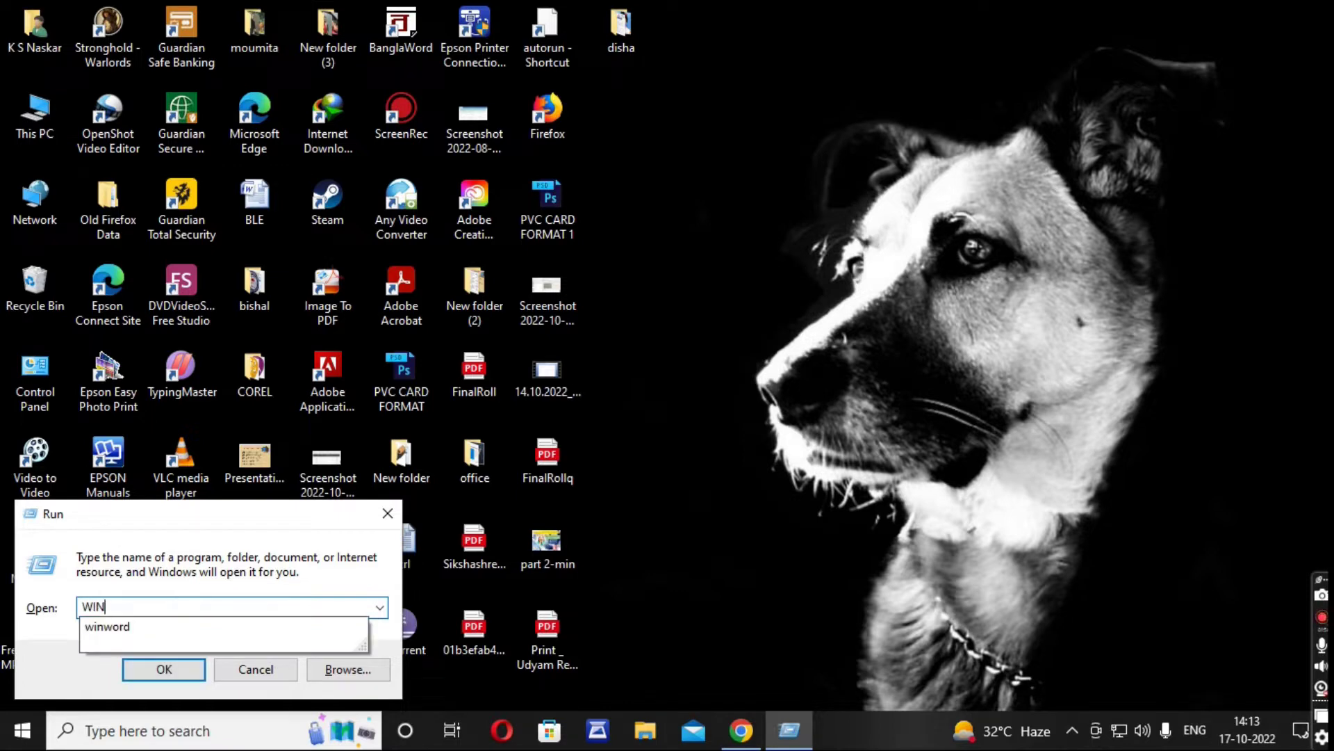
type("WORD")
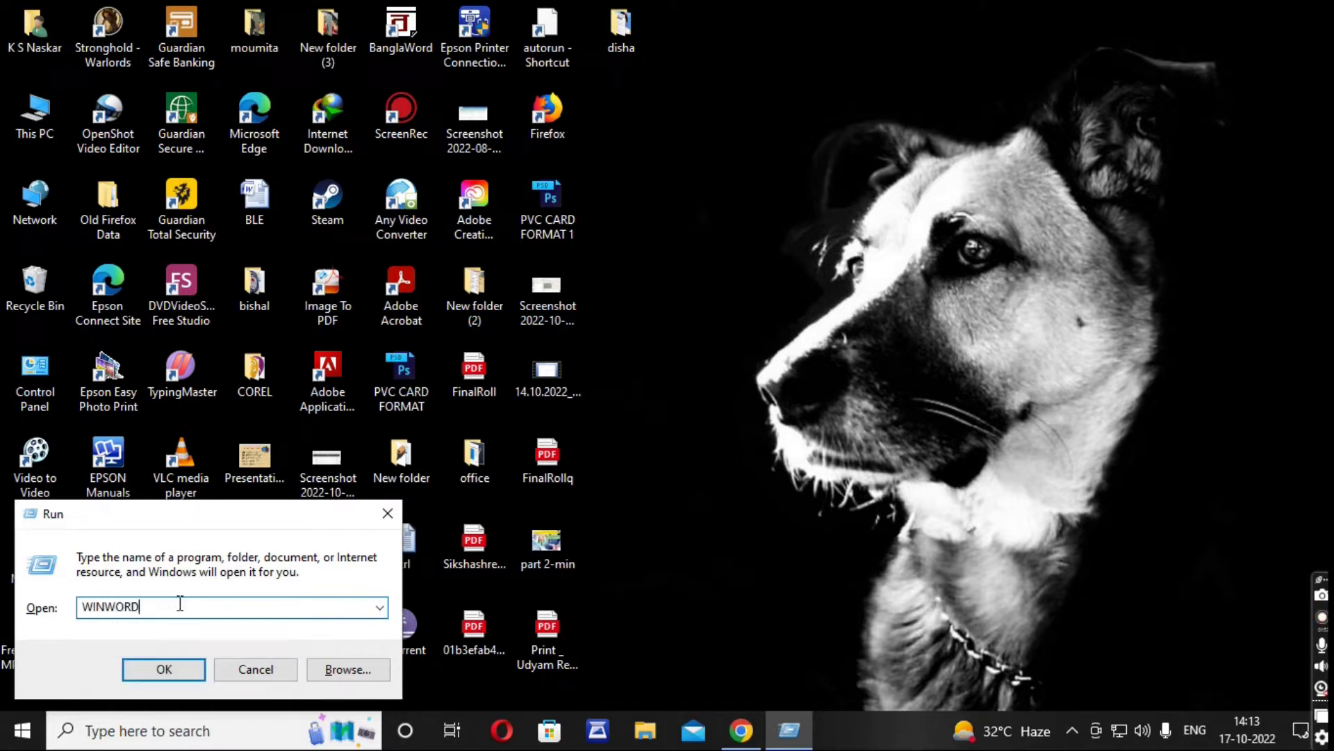
left_click(179, 667)
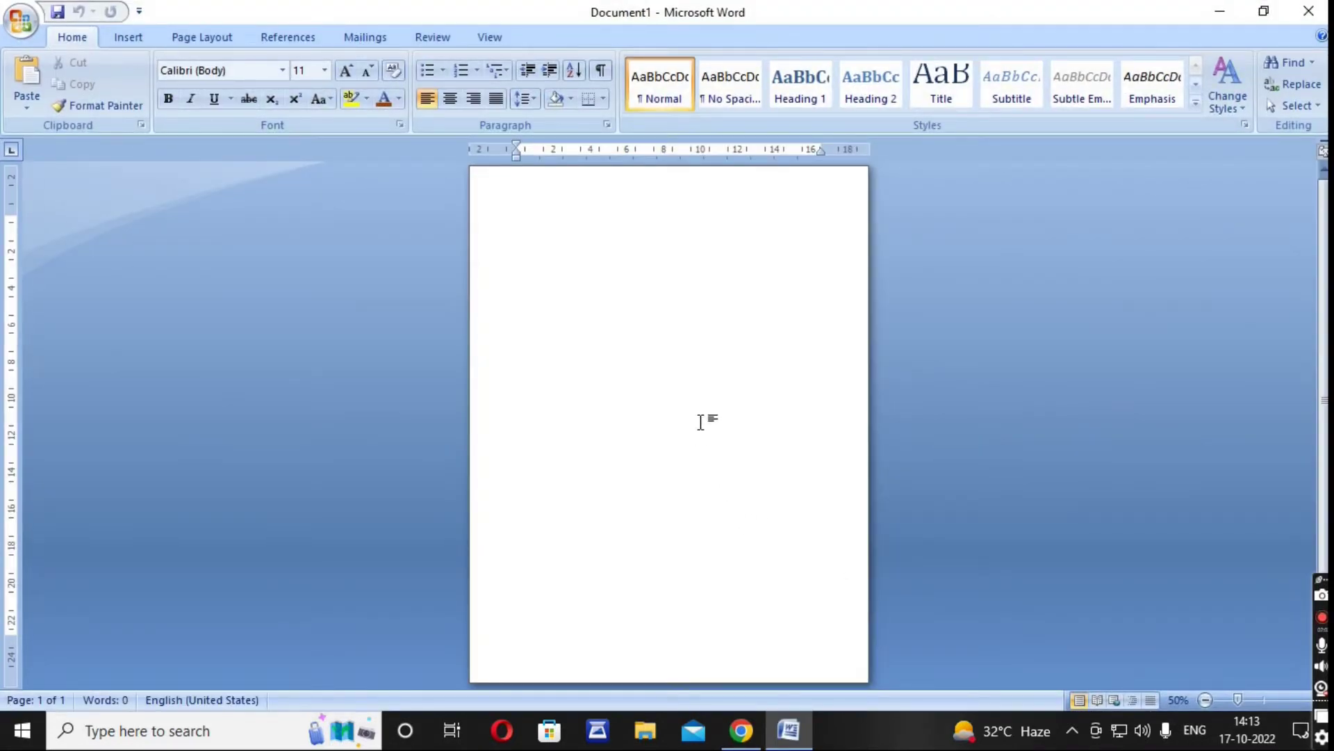
Zoom the empty Document1 page from 50% to 80% with Ctrl and the mouse wheel.
scroll(697, 355, "up", 2, "ctrl")
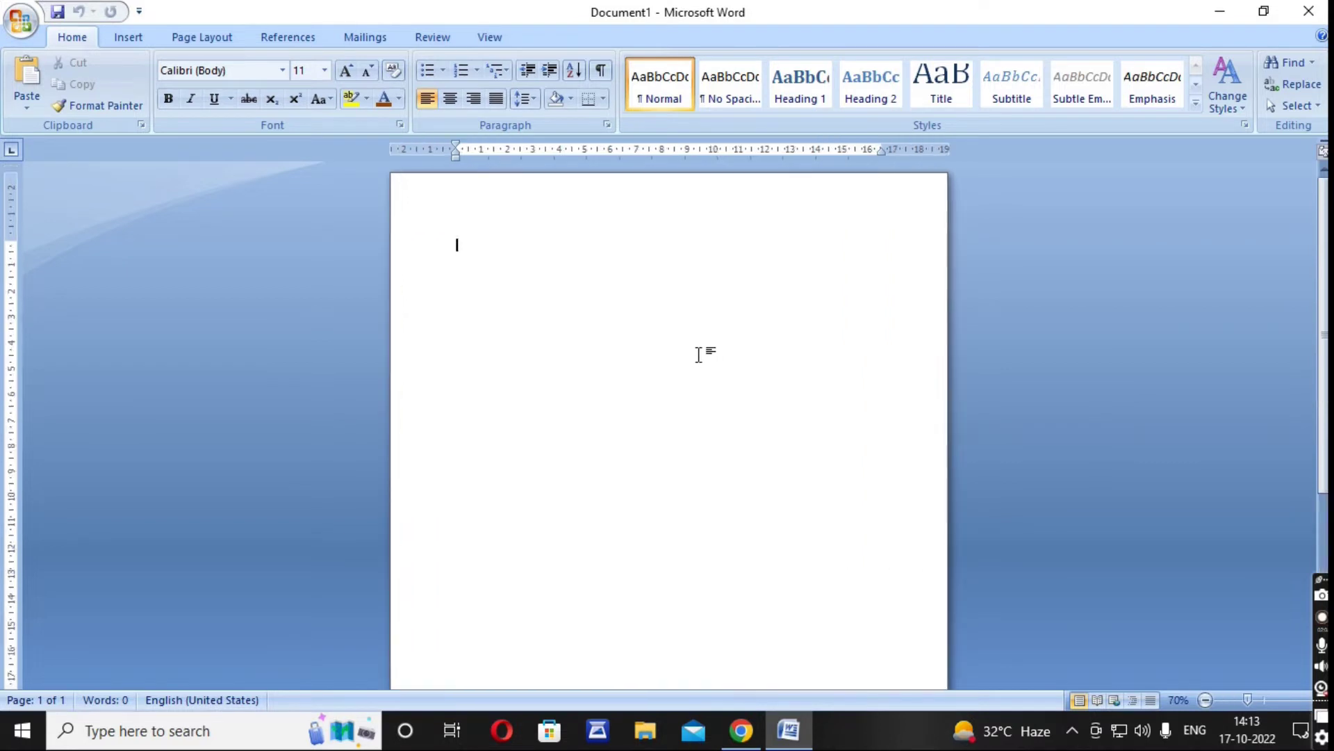
scroll(698, 354, "up", 1, "ctrl")
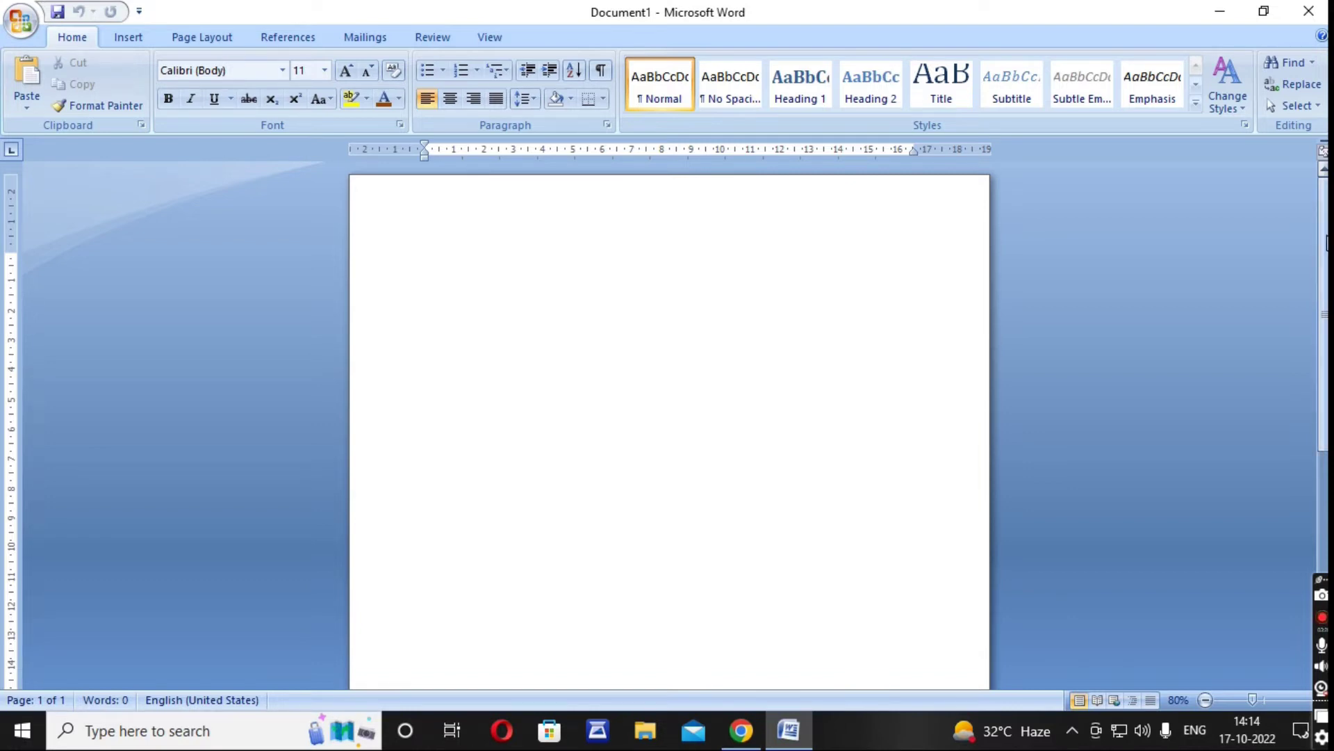
Scroll through the three sample paragraphs about galleries, Quick Styles and themes.
scroll(1326, 245, "down", 1)
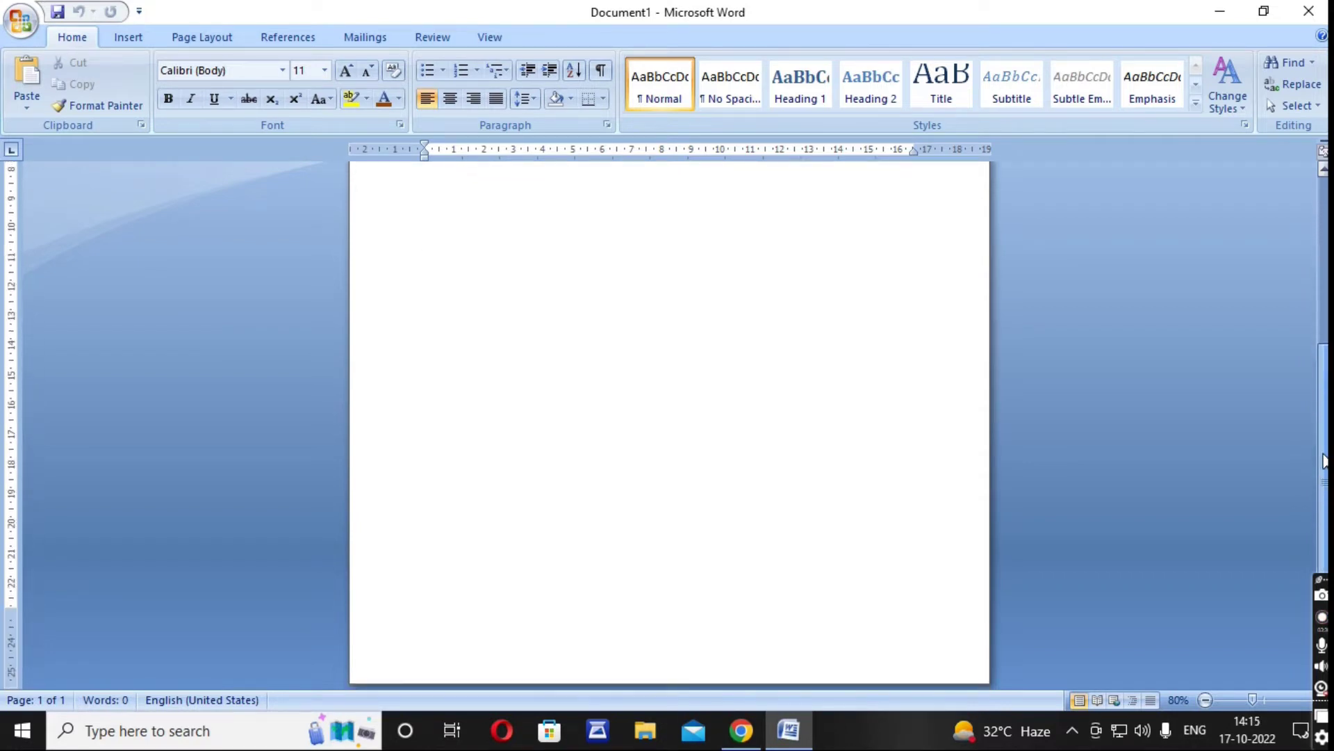
scroll(1323, 210, "up", 1)
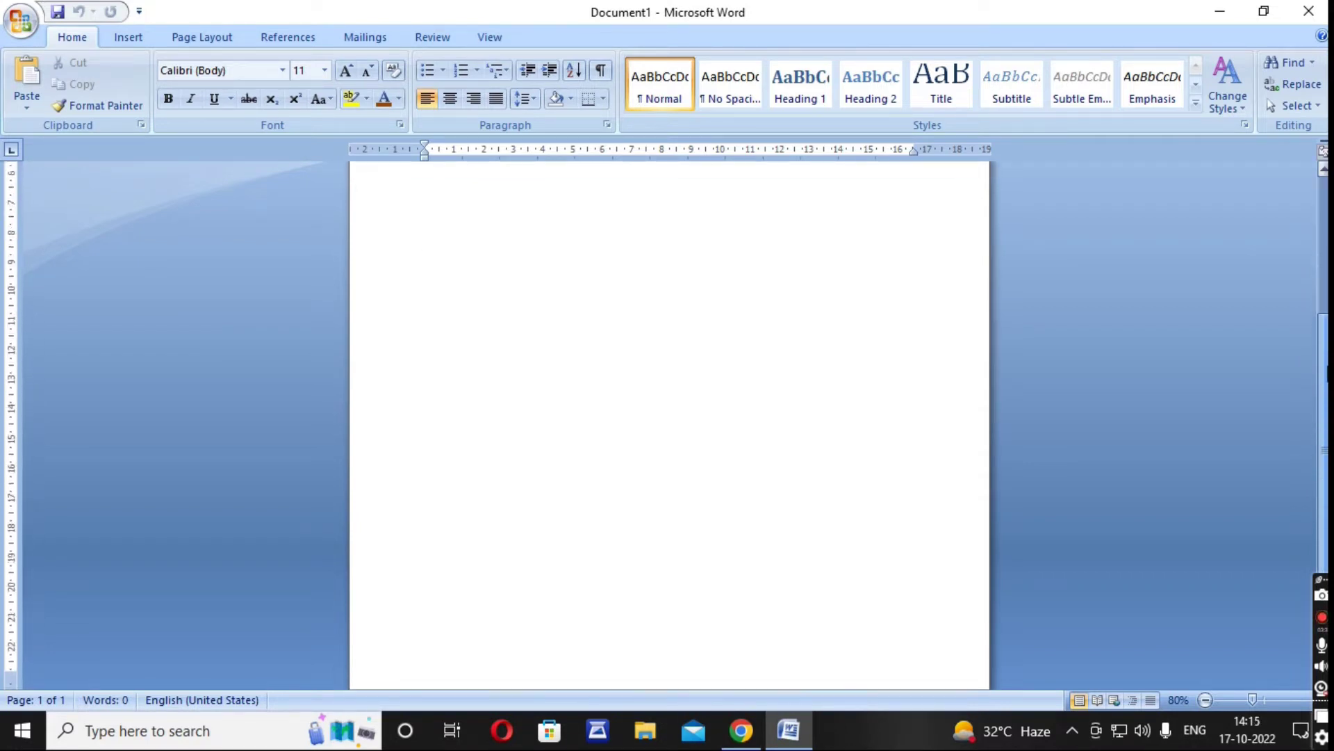
scroll(1322, 210, "down", 3)
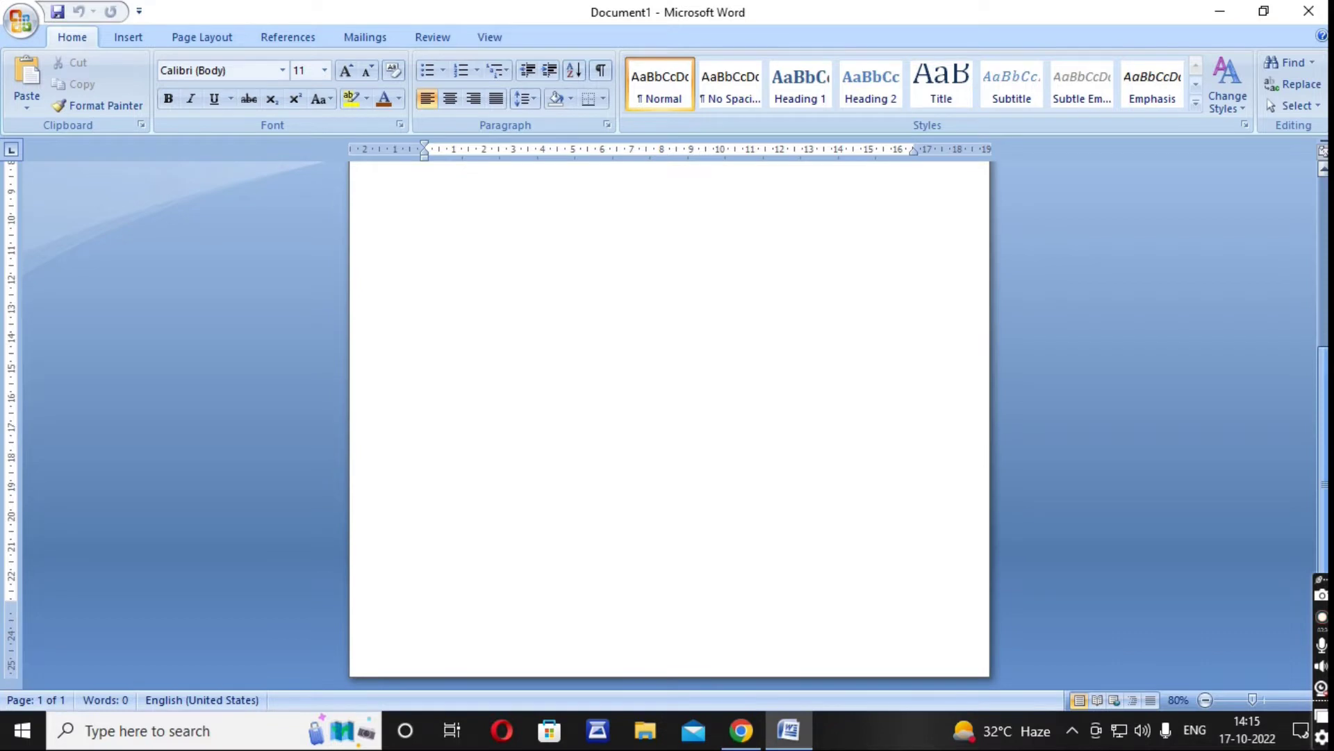
scroll(668, 417, "up", 1)
scroll(668, 417, "up", 2)
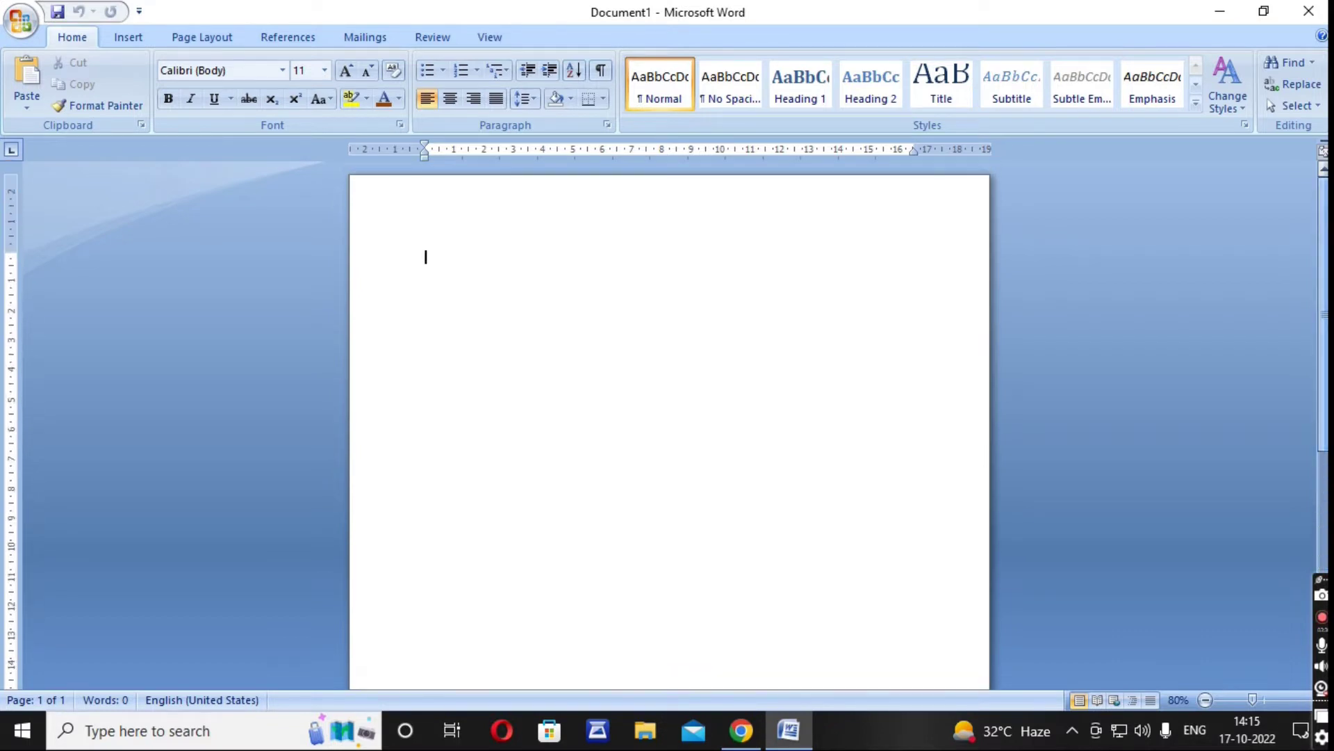
scroll(668, 417, "down", 3)
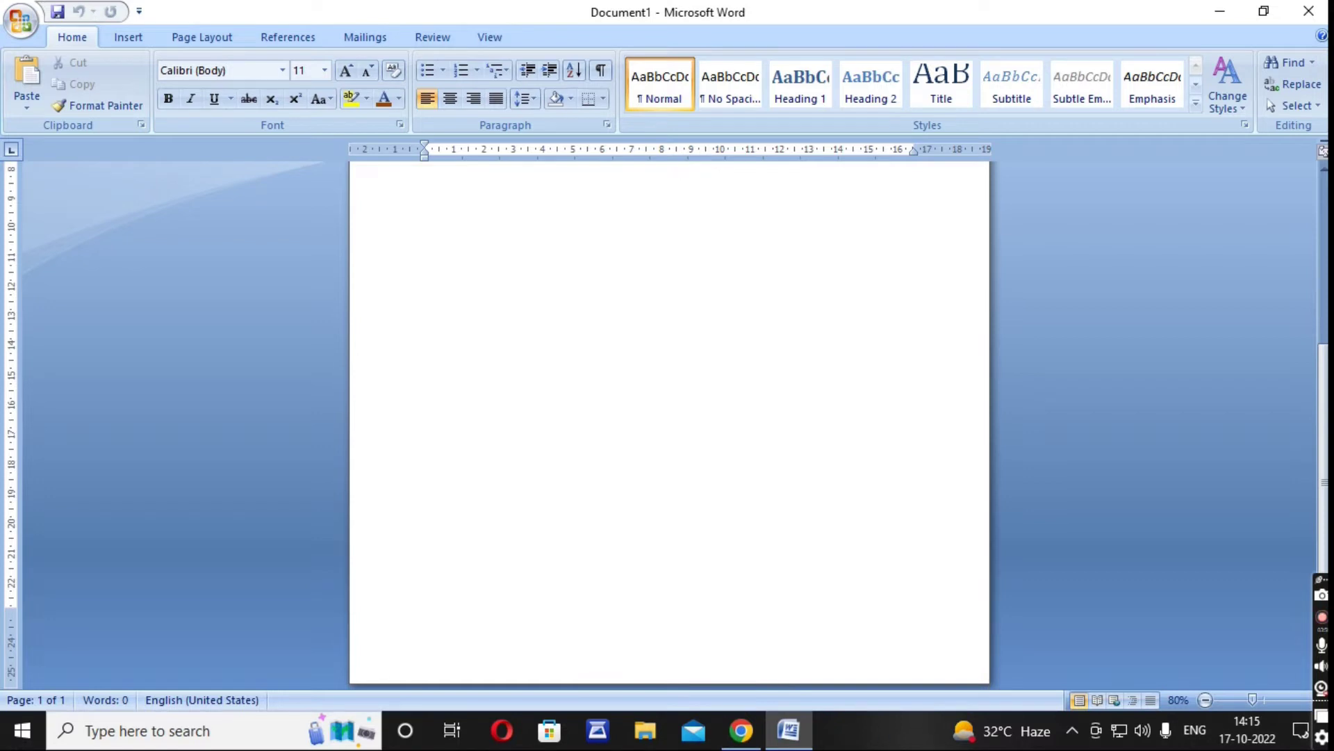
scroll(774, 505, "down", 1)
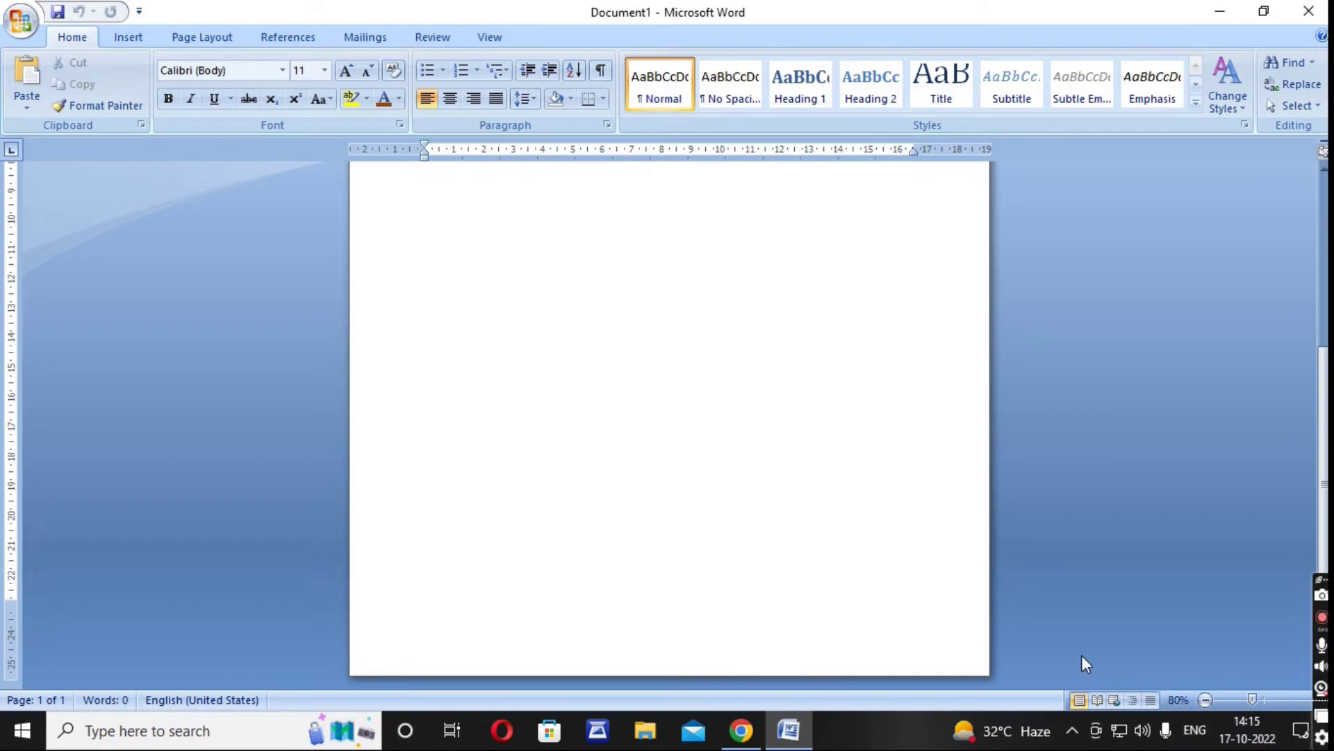
scroll(1099, 653, "up", 2)
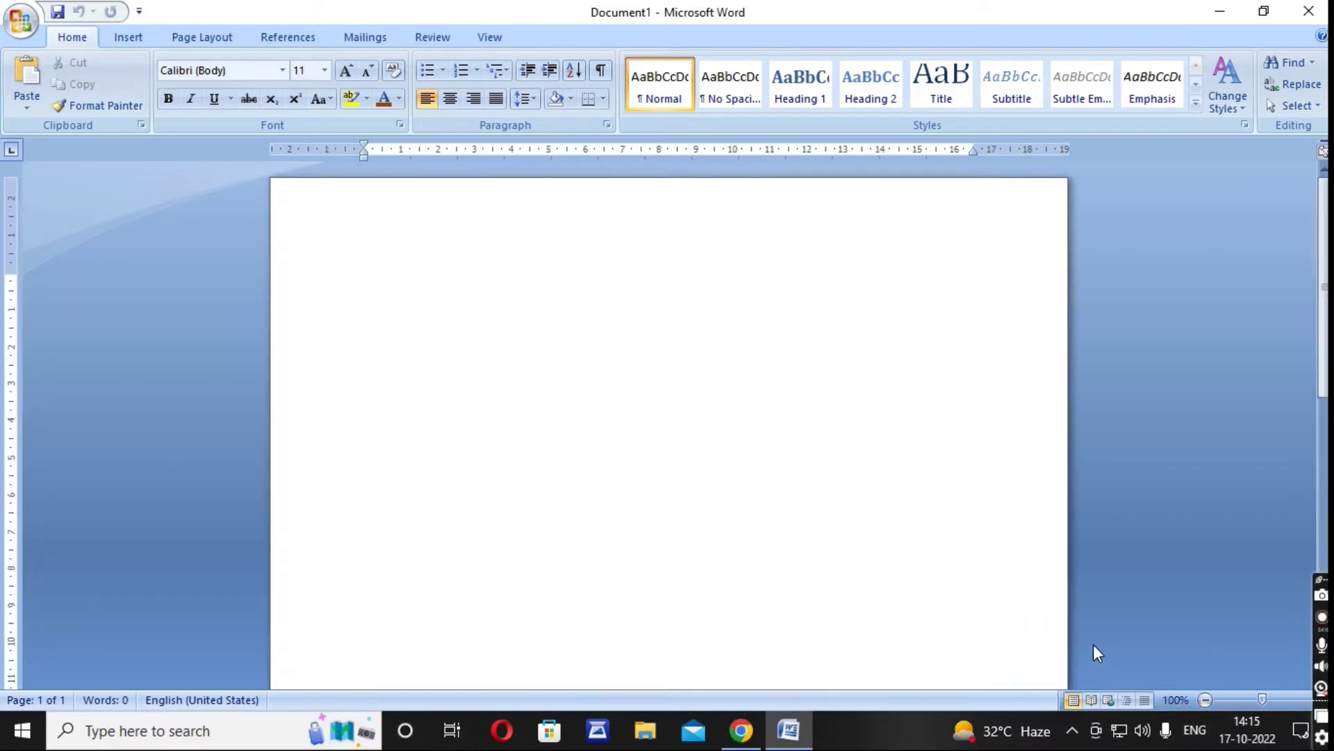
scroll(1093, 646, "down", 1)
scroll(1093, 646, "down", 1)
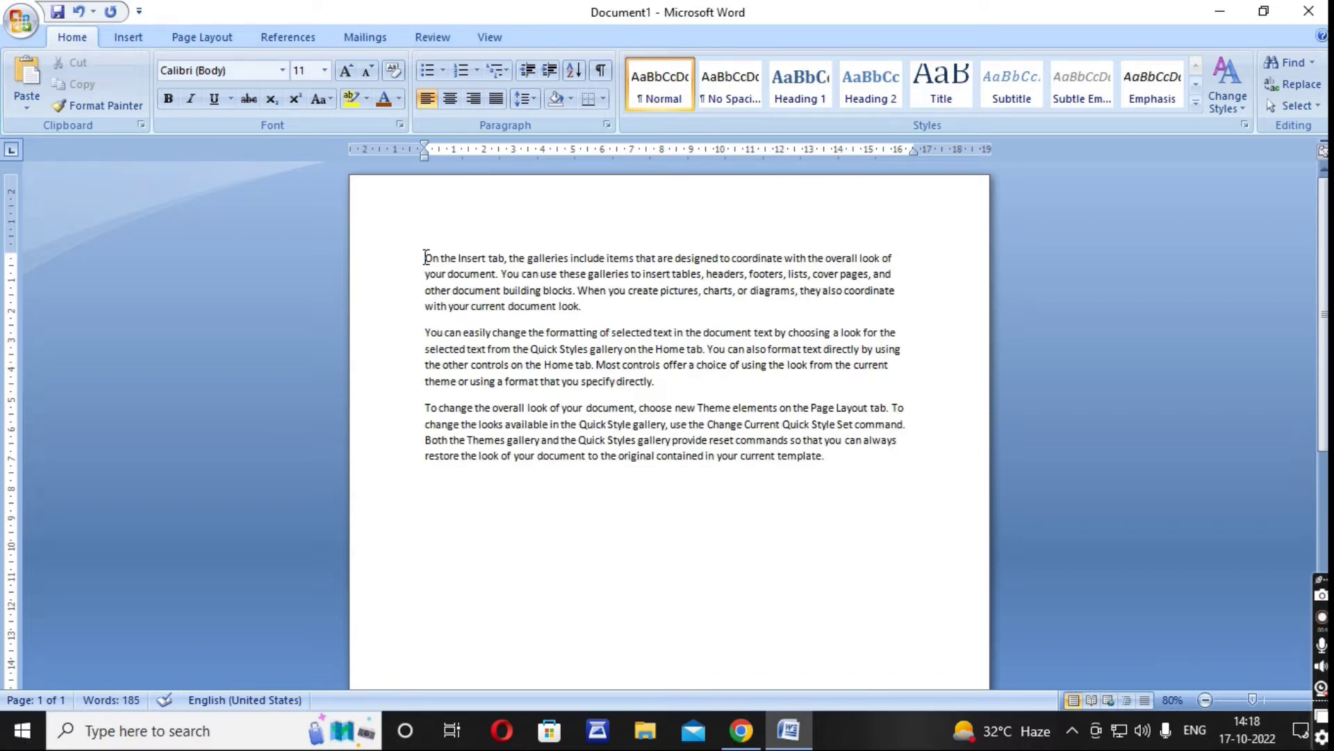
Copy the first paragraph and paste it as a fourth paragraph below the third.
left_click_drag(425, 258, 586, 310)
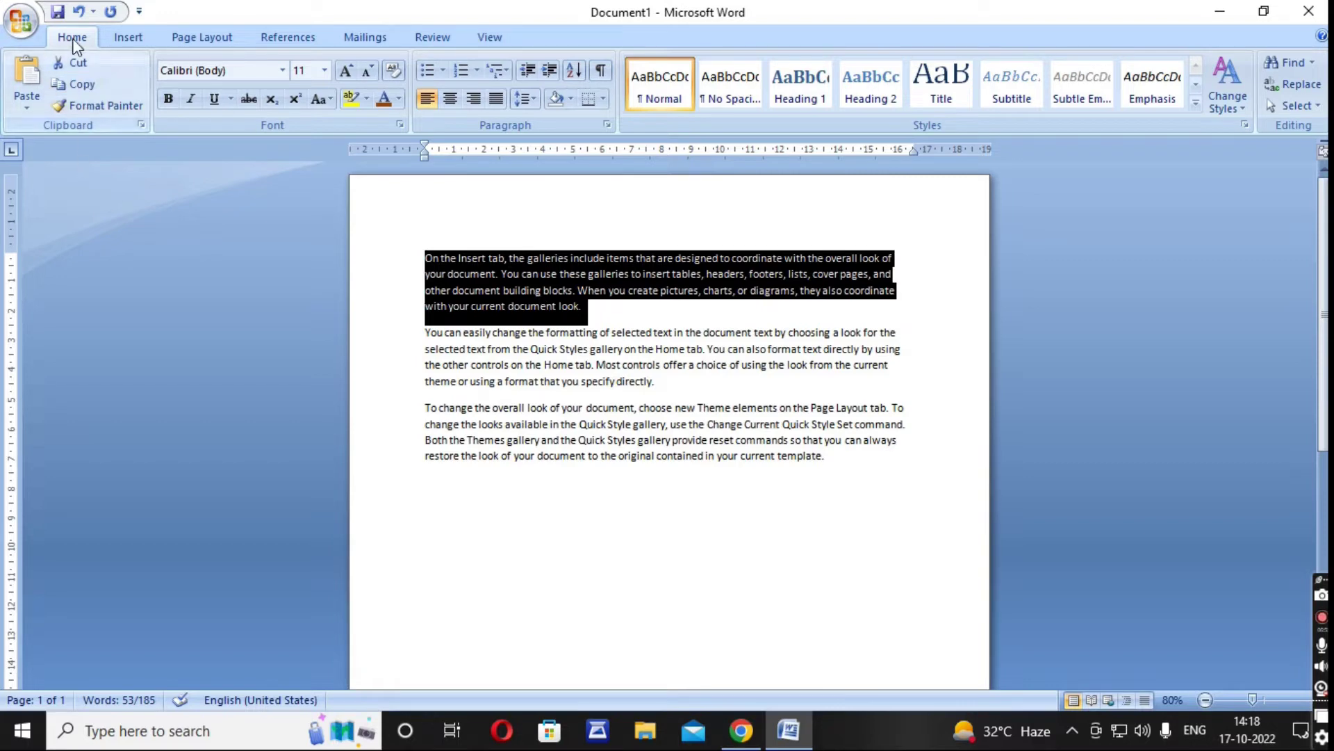
left_click(86, 85)
scroll(544, 360, "down", 2)
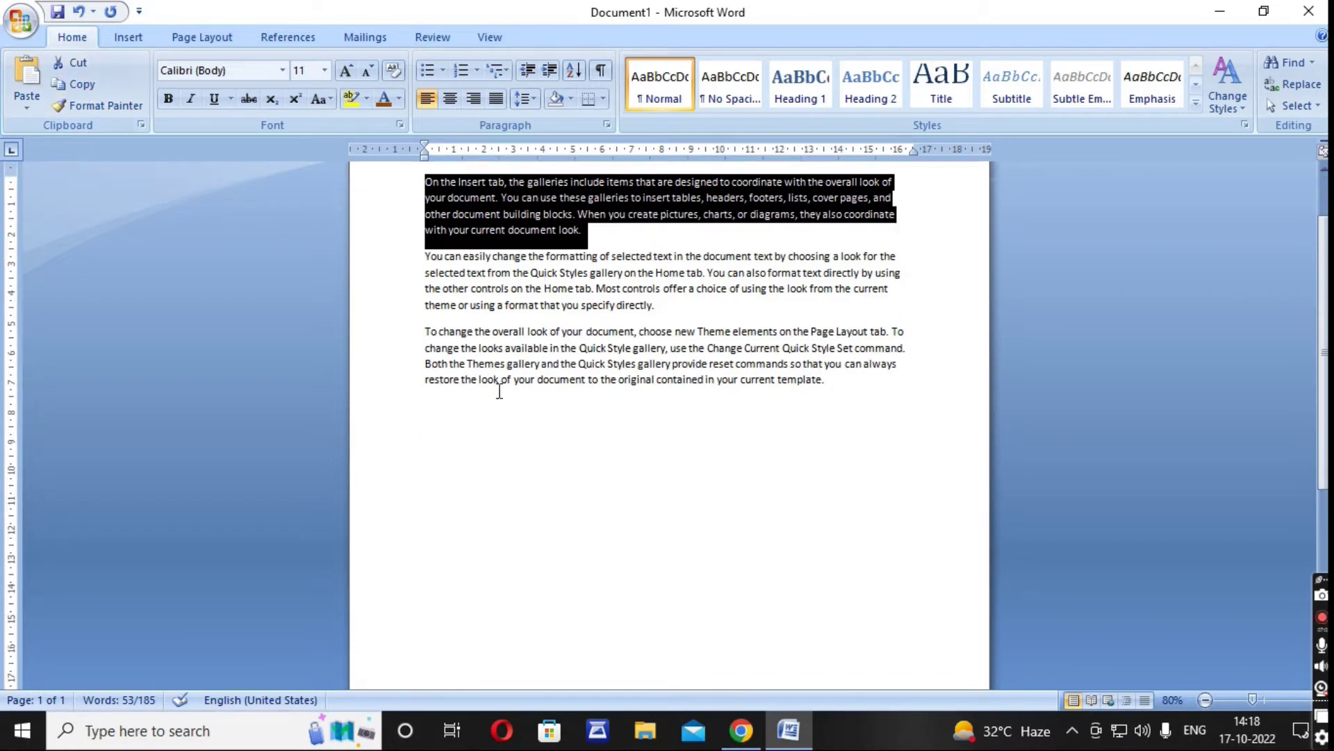
scroll(501, 224, "up", 1)
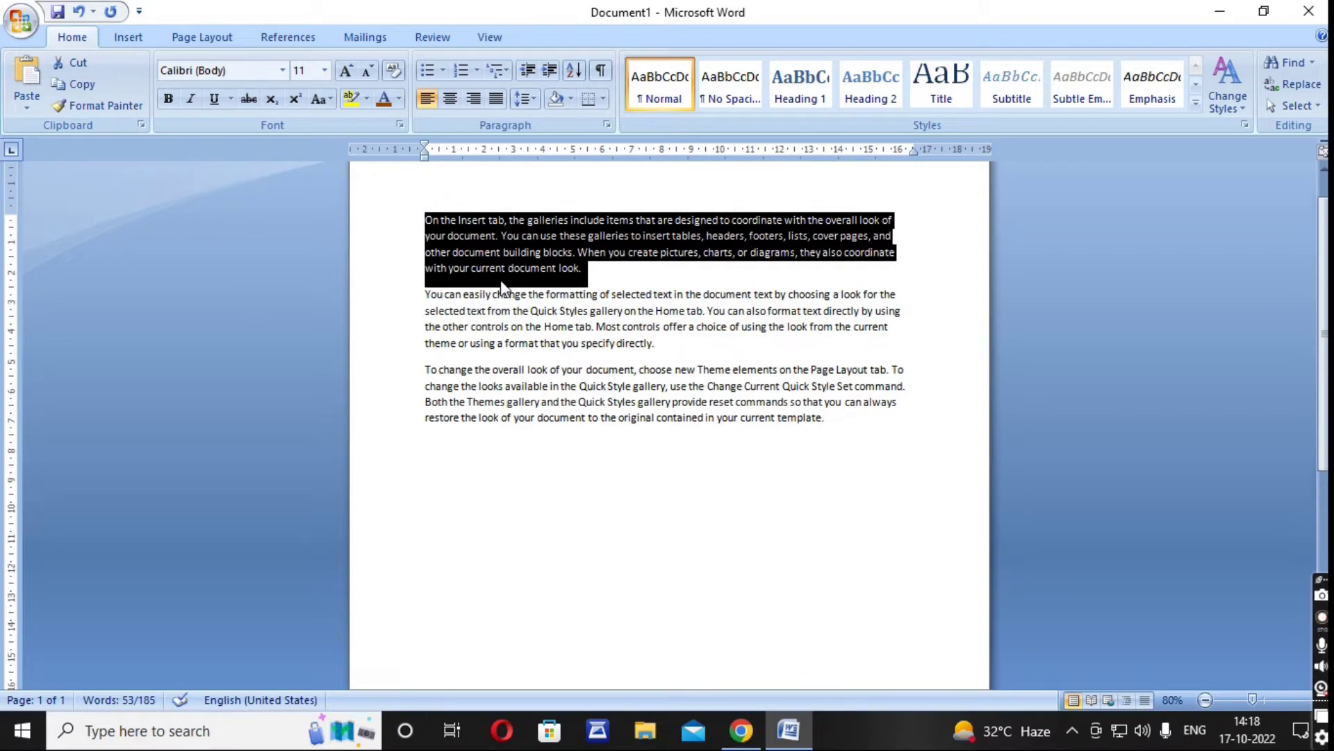
left_click(421, 457)
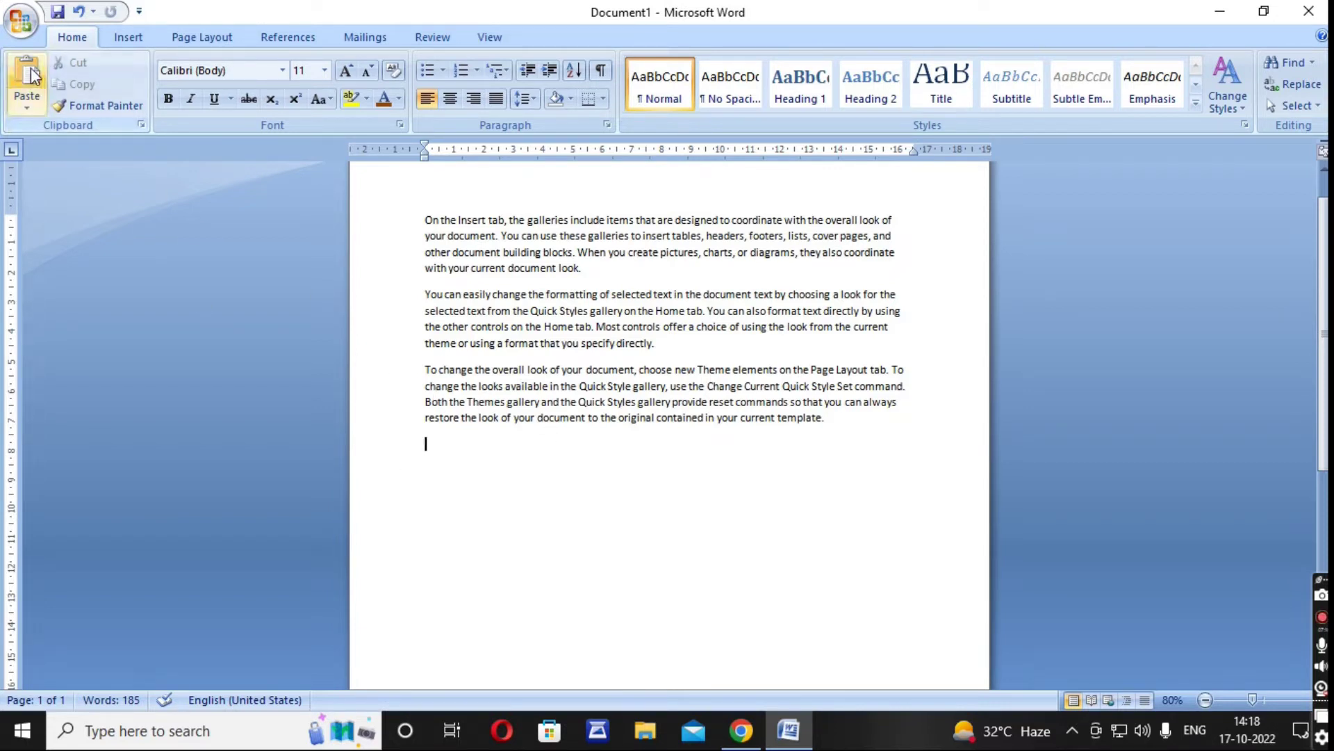
key("ctrl+v")
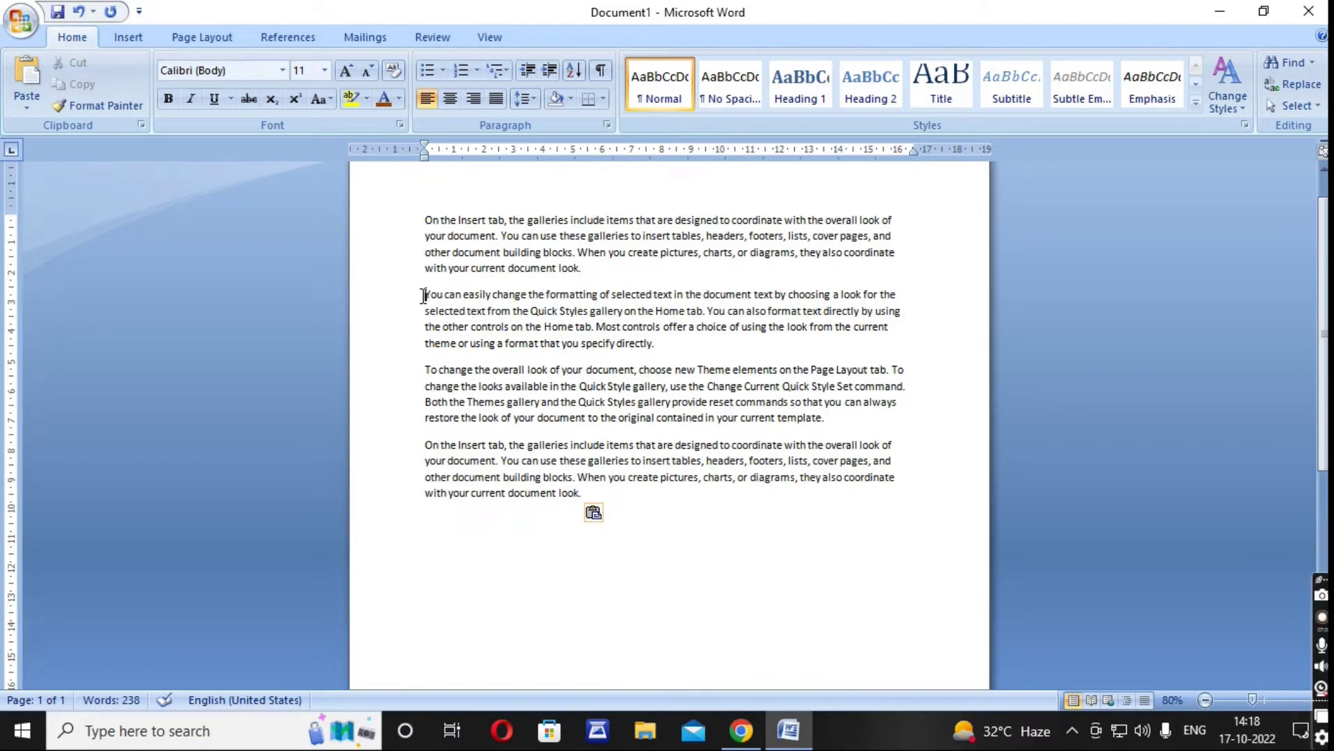
left_click_drag(423, 295, 887, 296)
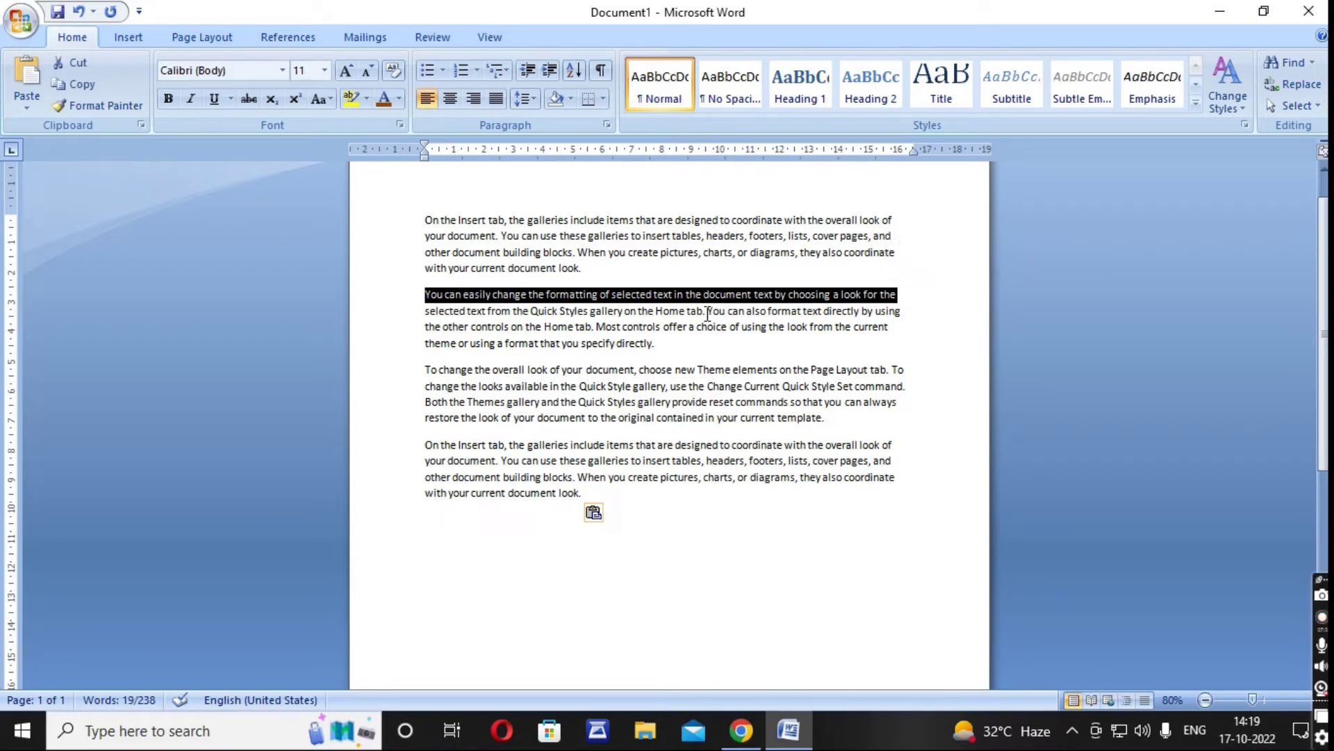
right_click(655, 300)
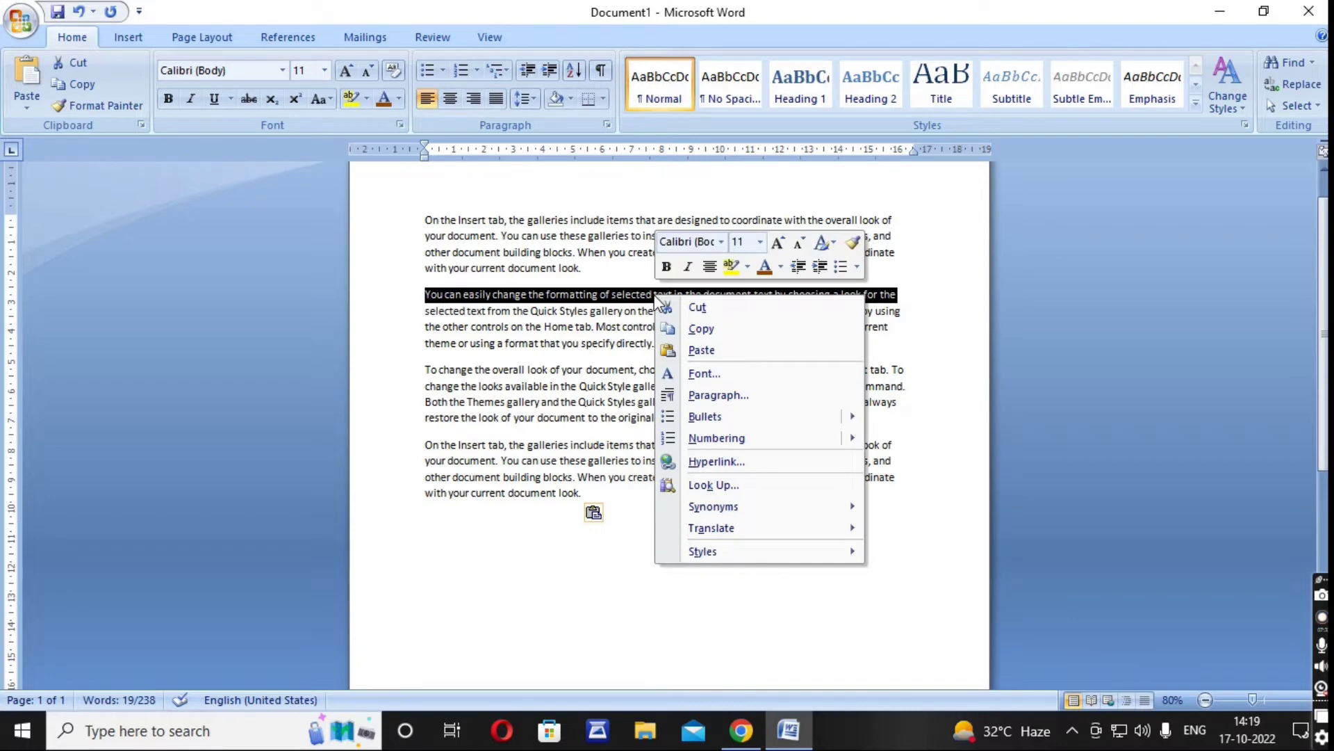
left_click(701, 329)
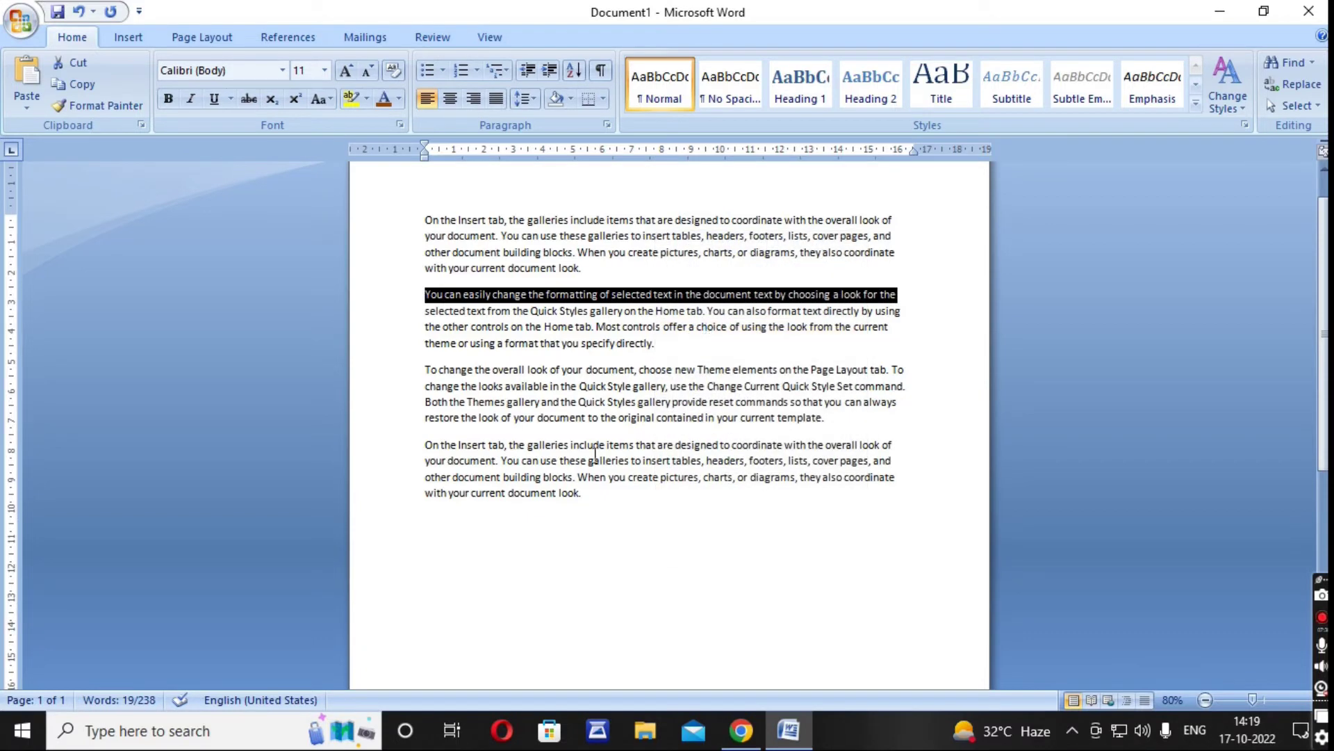
left_click(439, 532)
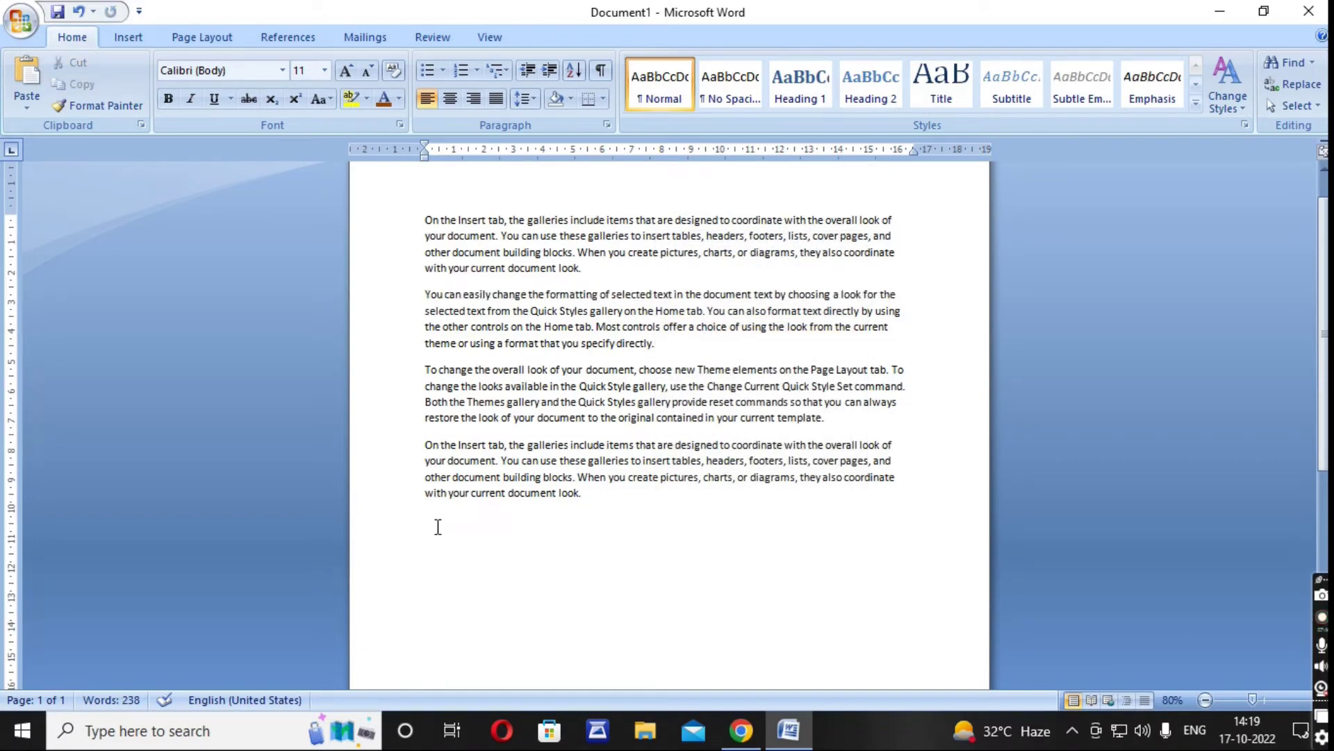
right_click(438, 527)
Paste the second paragraph's opening line at the end, then append copies of its last two lines.
left_click(473, 311)
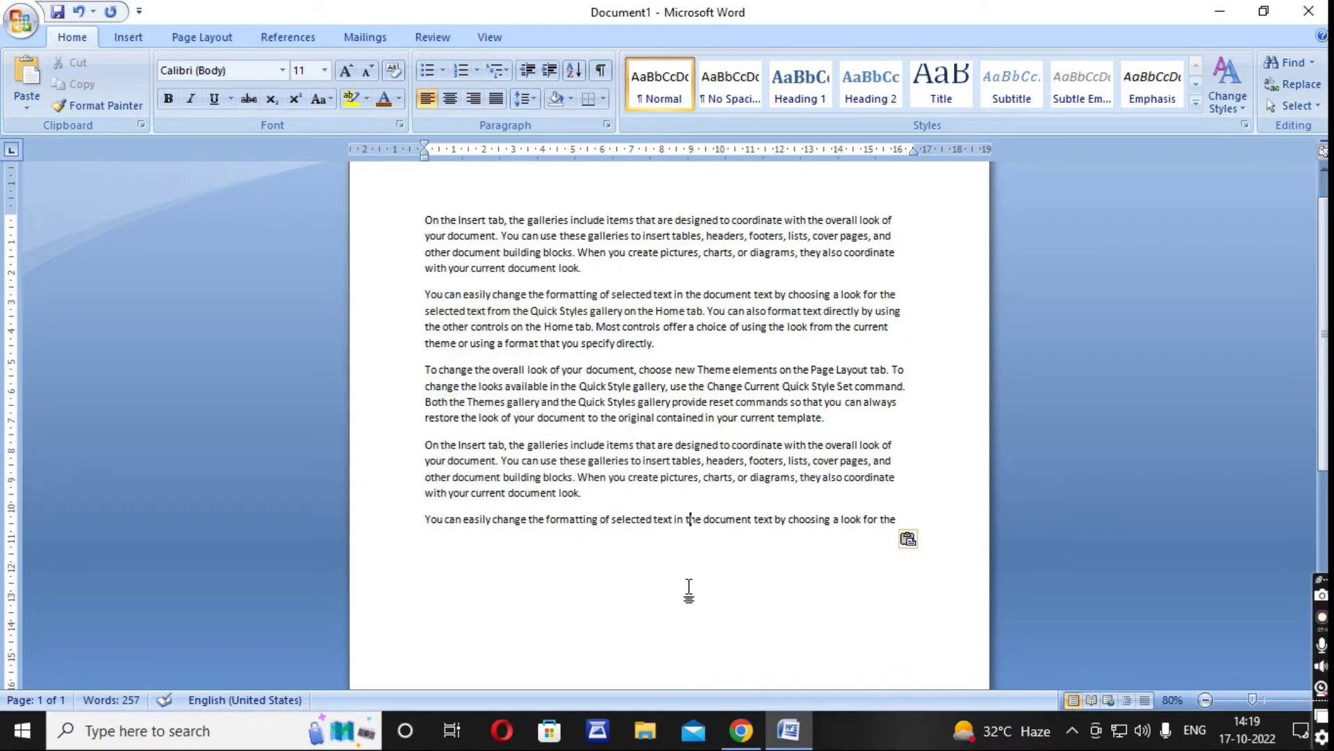
key("Return")
left_click_drag(424, 329, 681, 345)
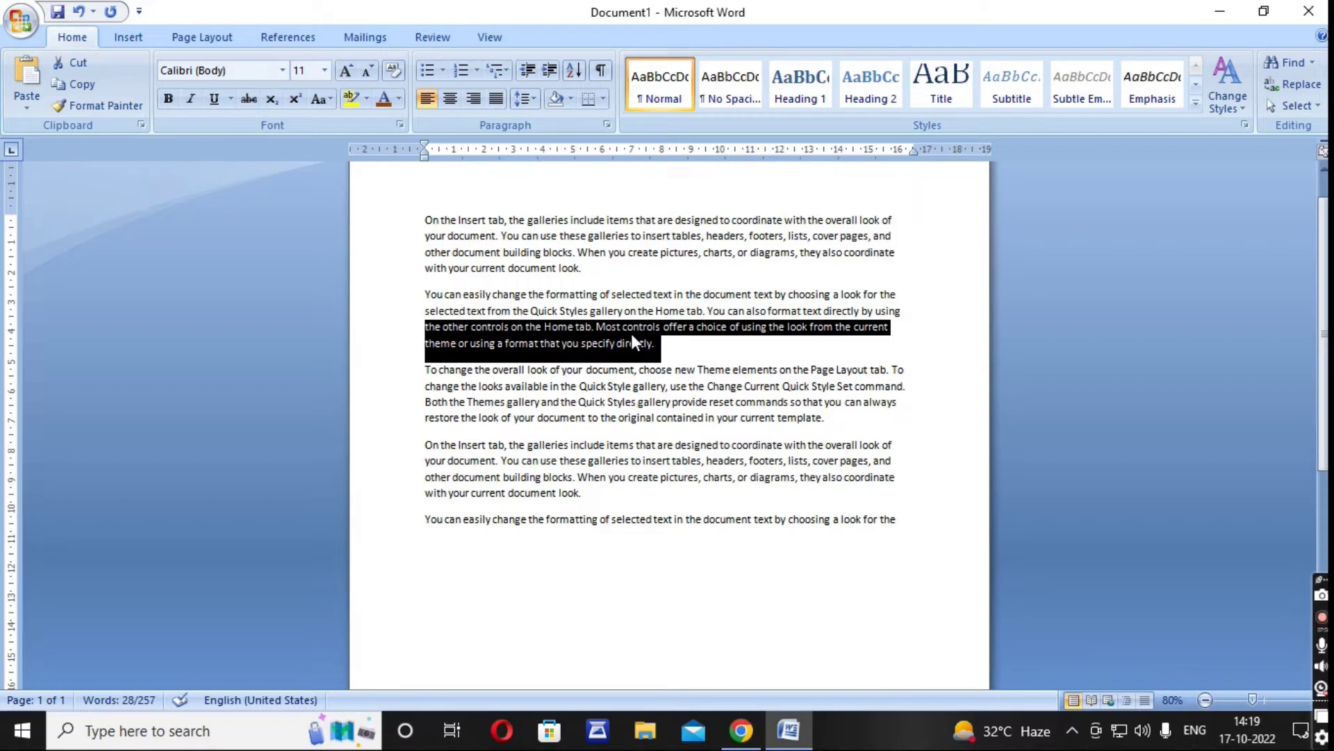
scroll(631, 339, "down", 2)
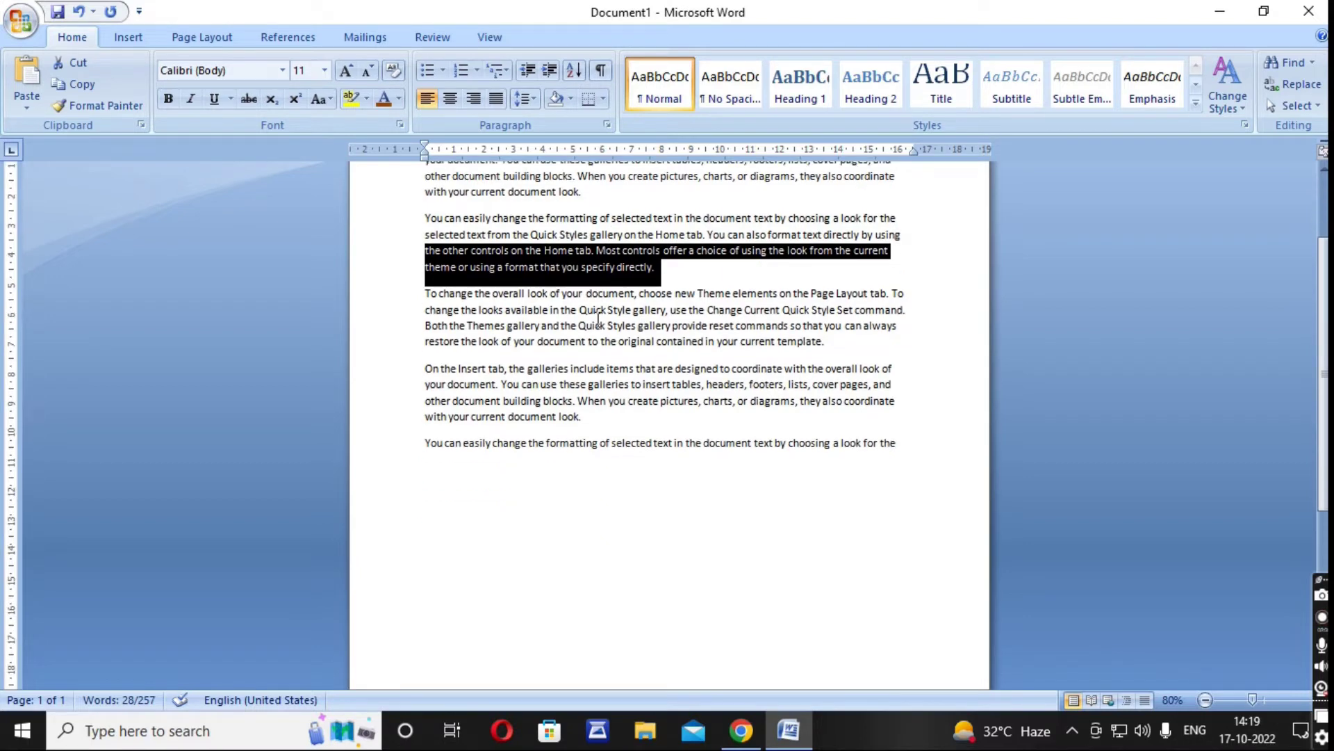
scroll(631, 339, "down", 3)
left_click(427, 323)
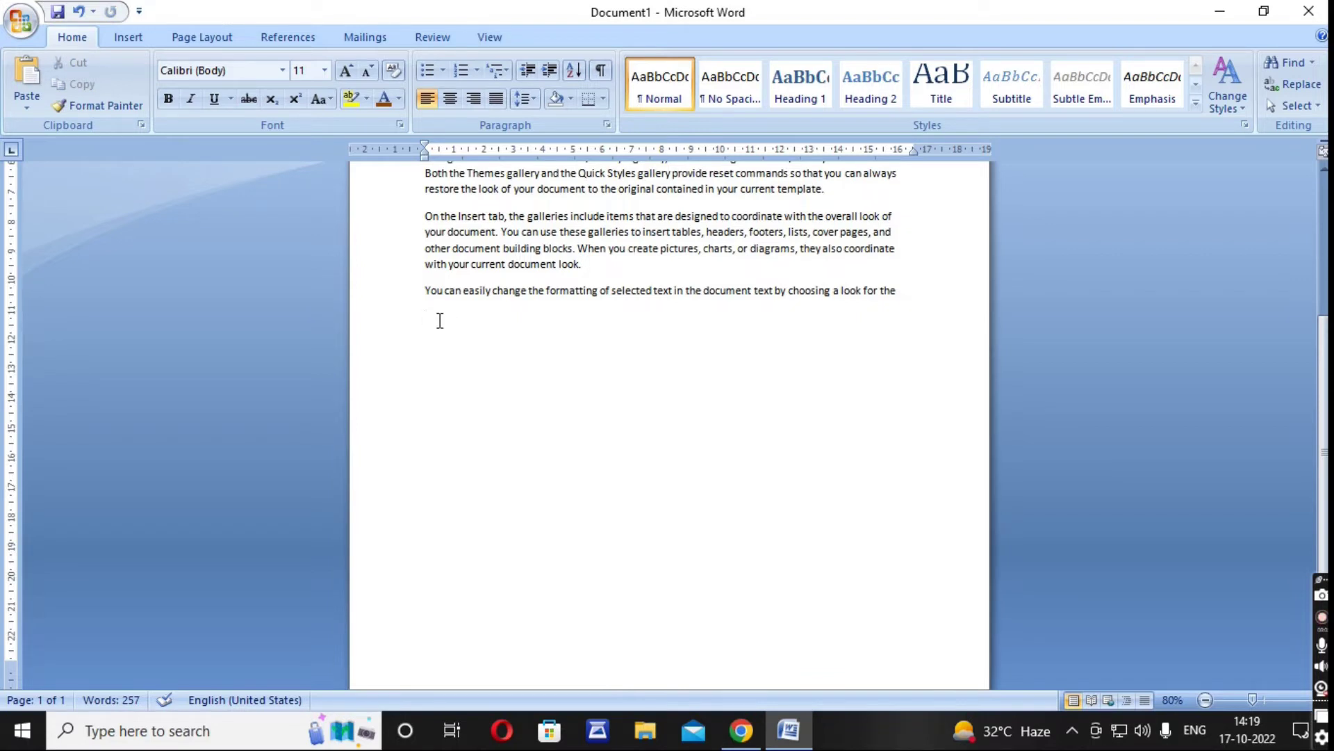
scroll(439, 320, "up", 1)
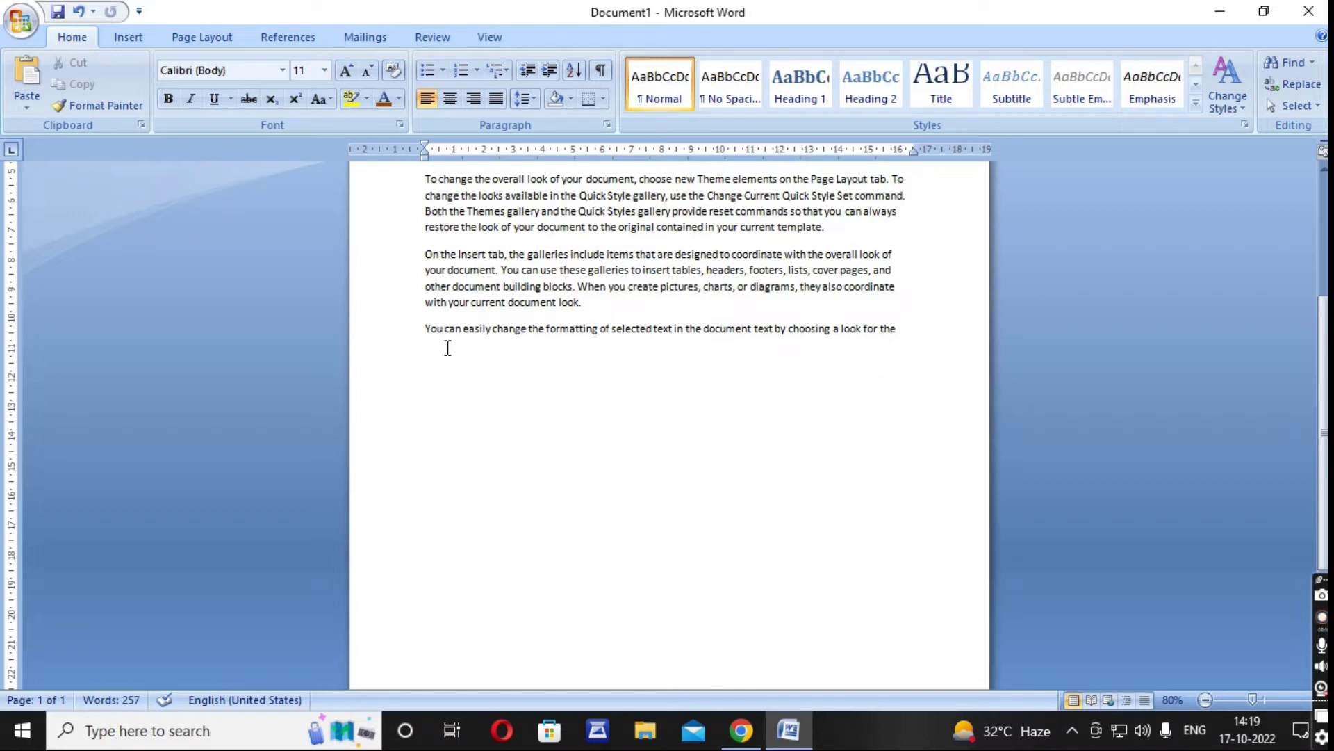
type("the other controls on the Home tab. Most controls offer a choice of using the look from the current theme or using a format that you specify directly.")
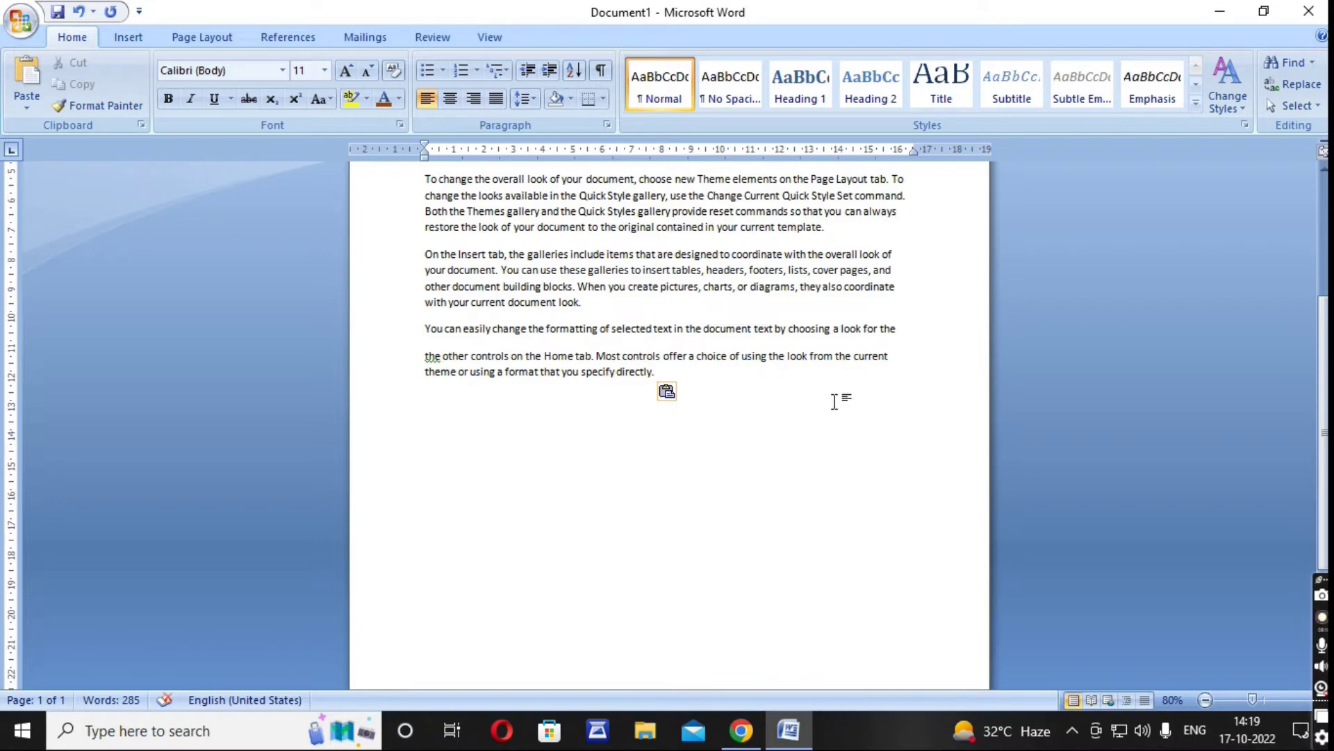
scroll(843, 432, "up", 5)
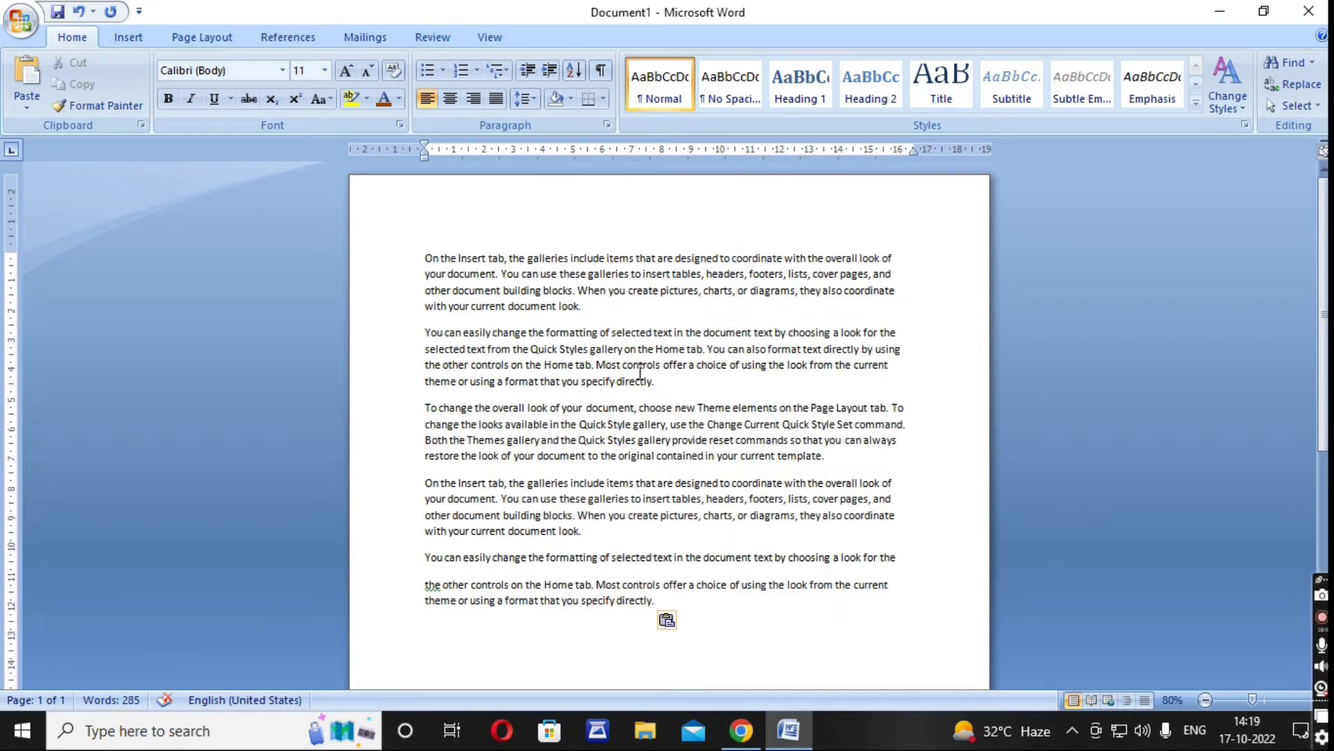
scroll(640, 372, "down", 3)
scroll(640, 372, "up", 3)
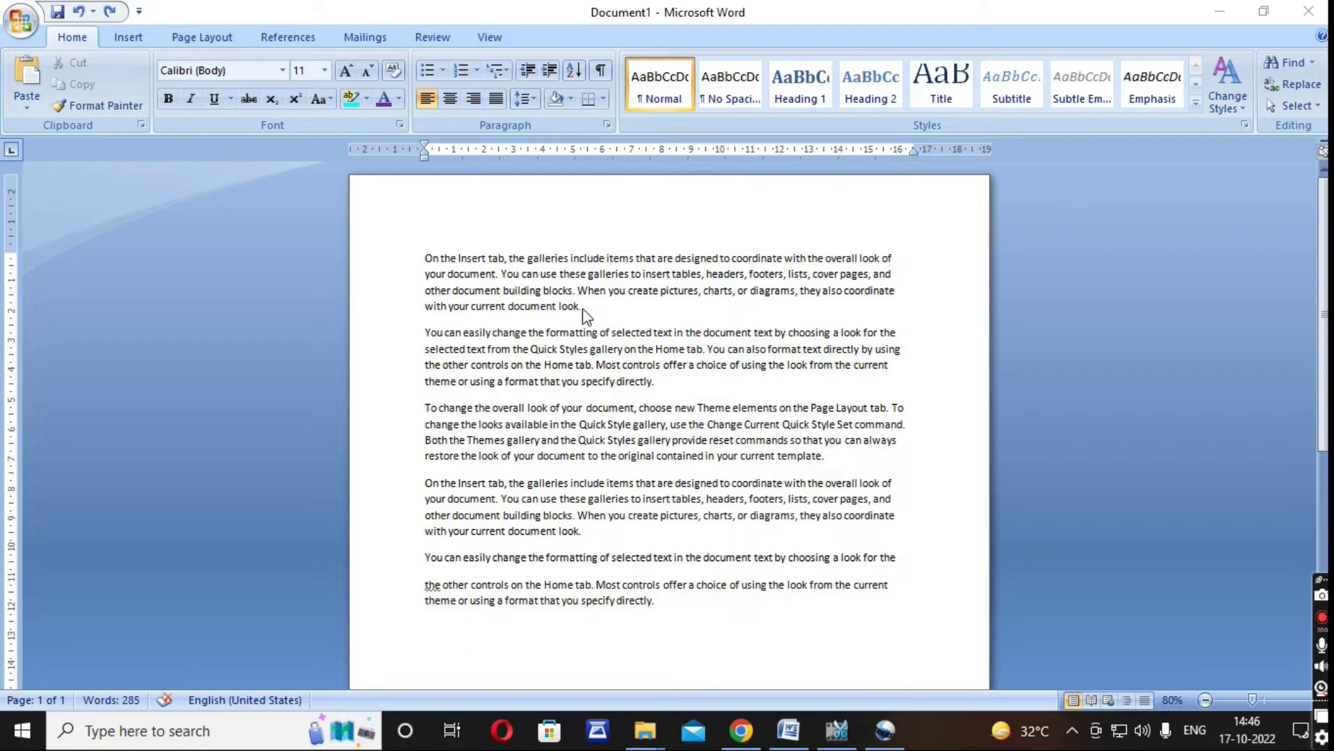
Cut the first paragraph's ending from 'other document building blocks' and paste it after 'directly.'.
left_click_drag(582, 307, 421, 291)
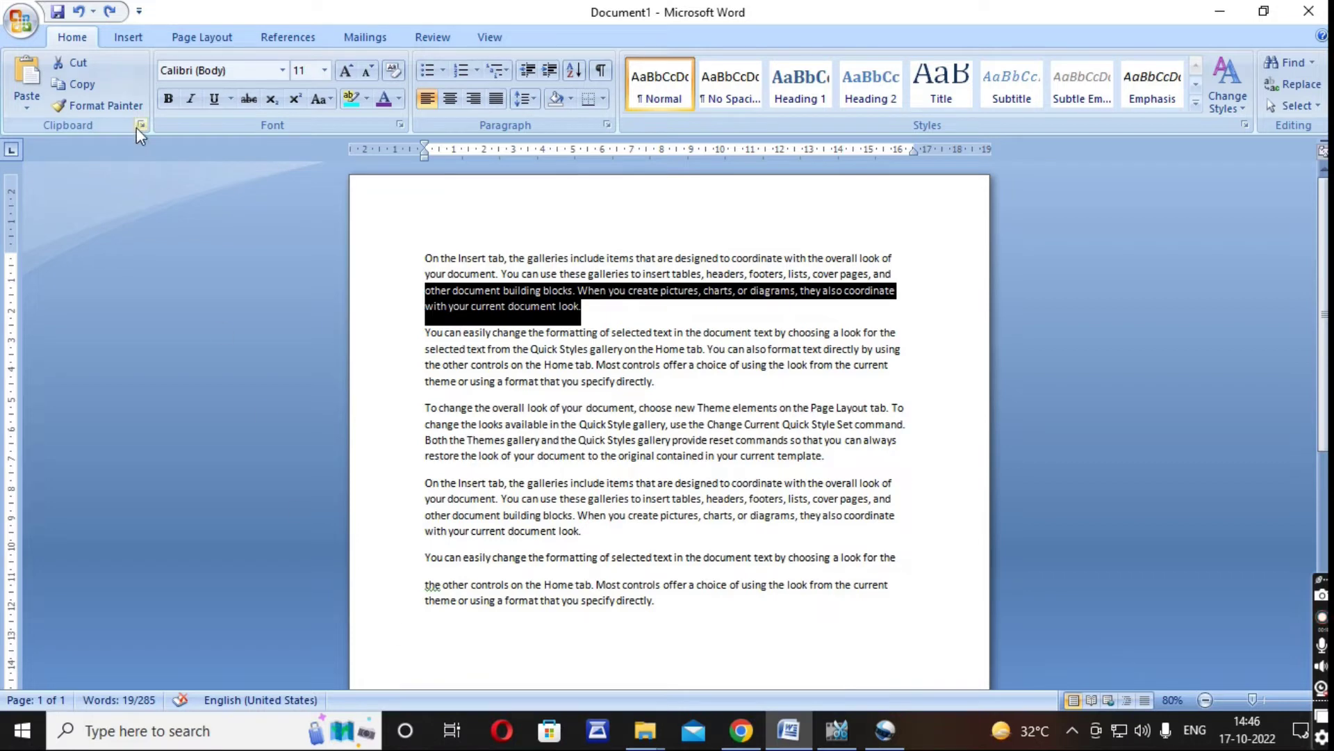
left_click(75, 68)
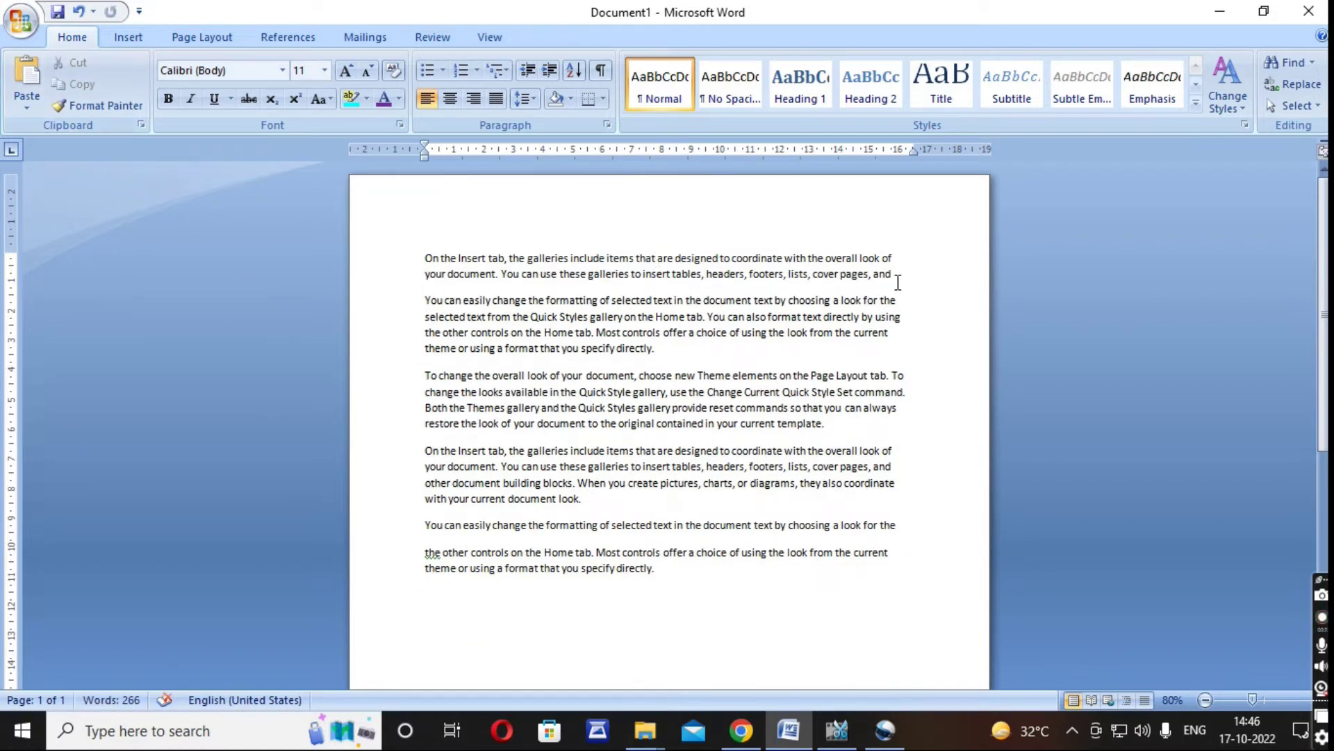
left_click(698, 570)
left_click(27, 76)
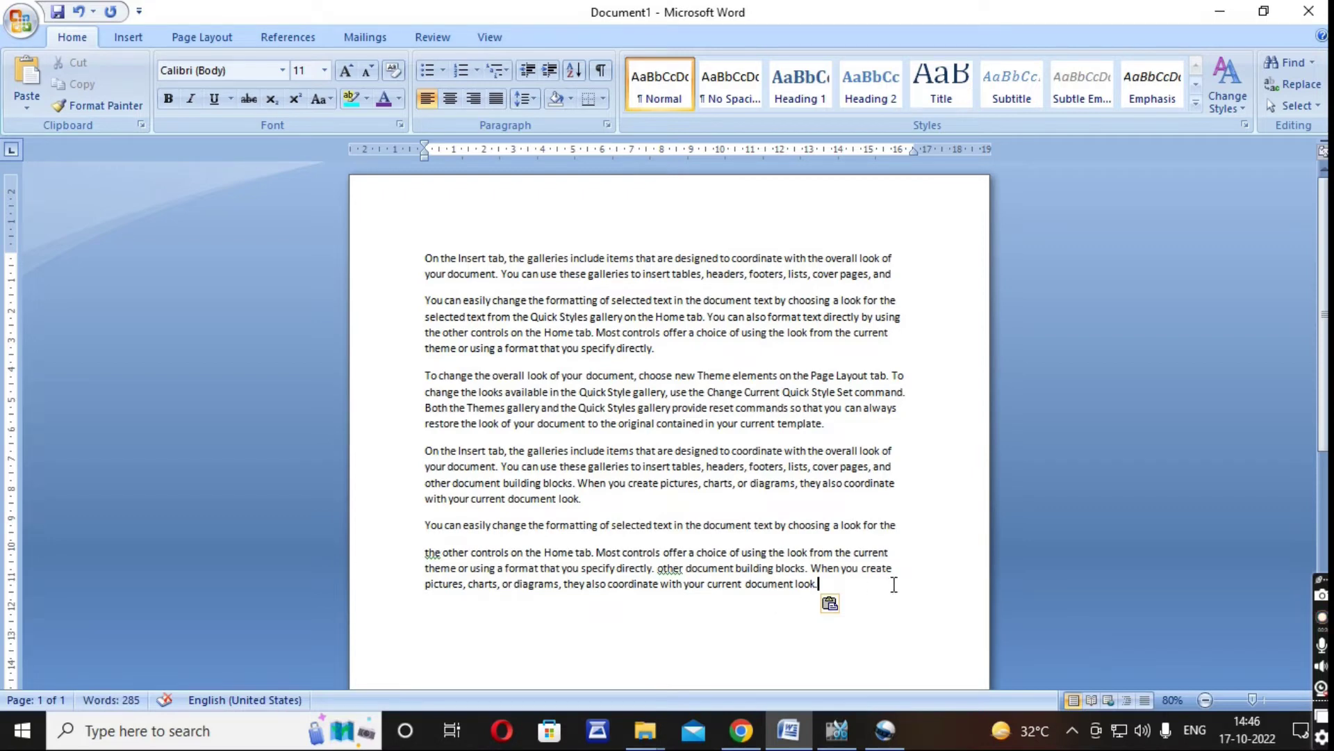
scroll(881, 581, "down", 2)
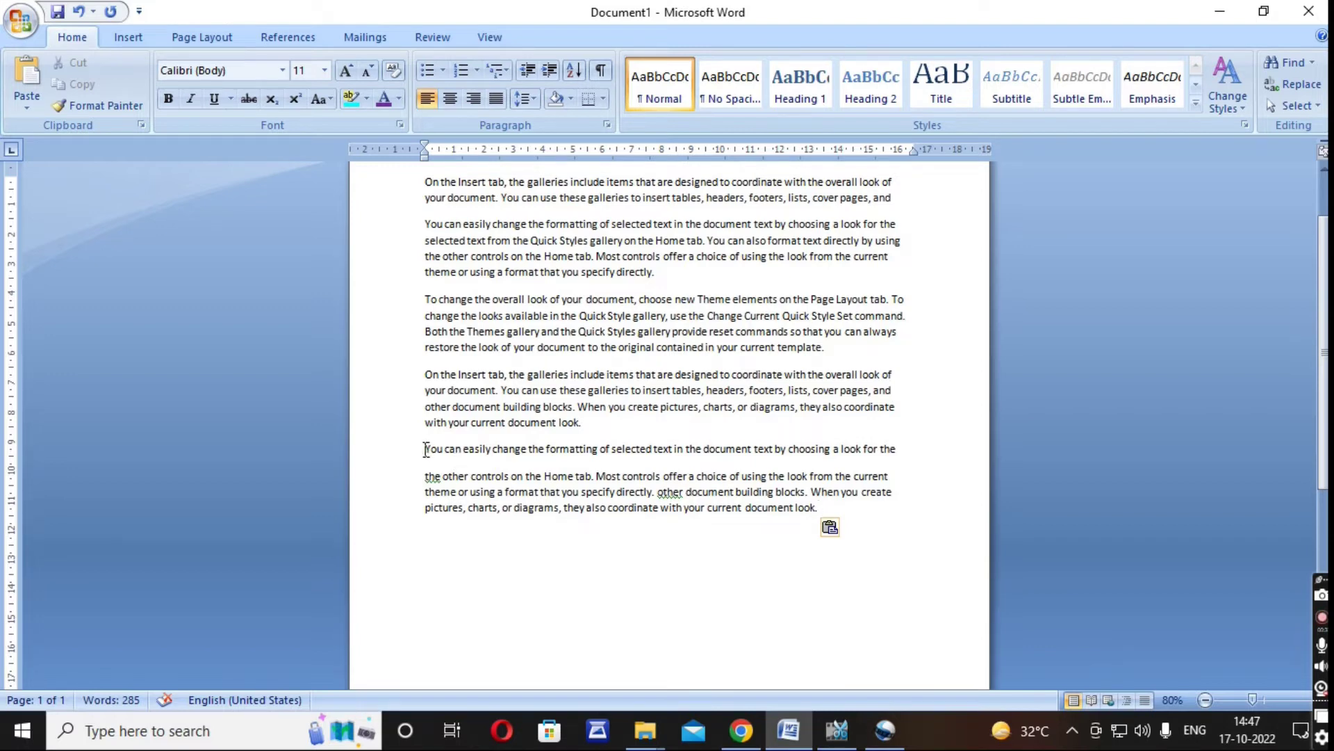
Move the single-line paragraph to follow 'document look.' at the end of the document.
left_click_drag(425, 451, 902, 453)
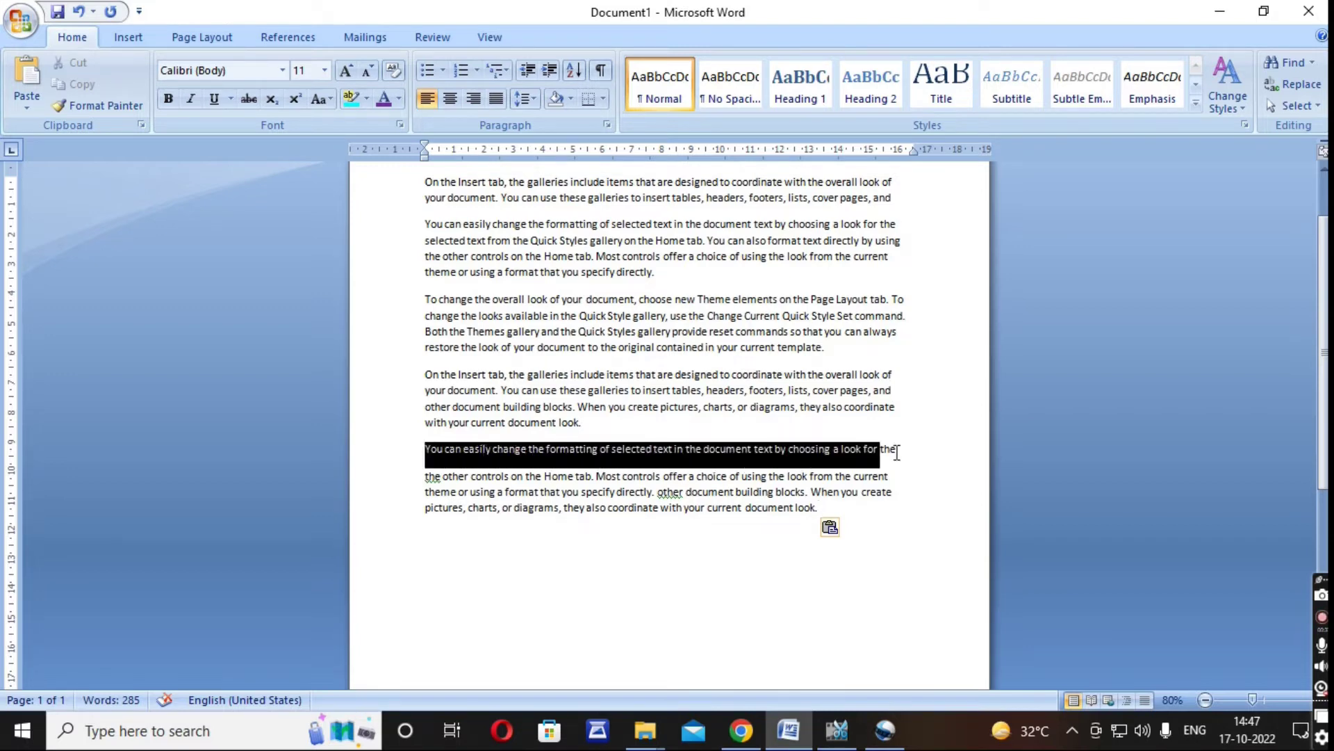
right_click(827, 459)
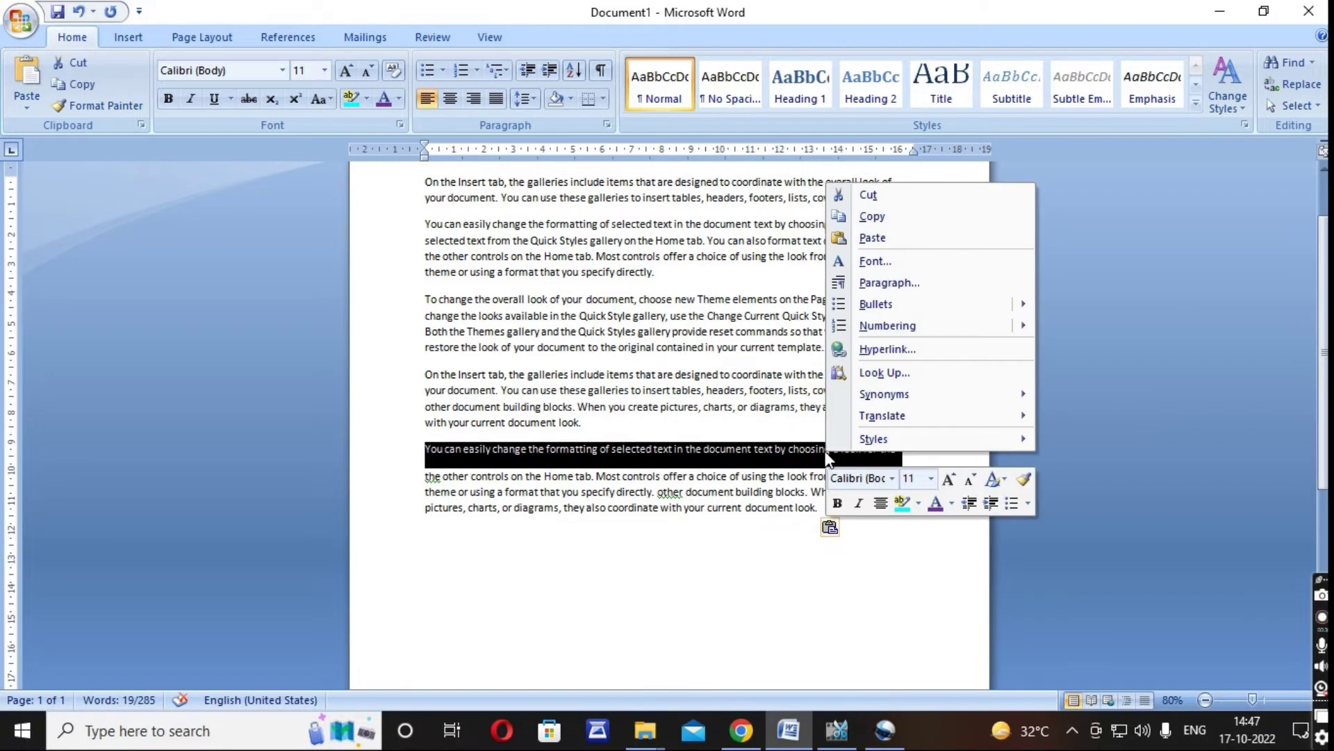
left_click(879, 195)
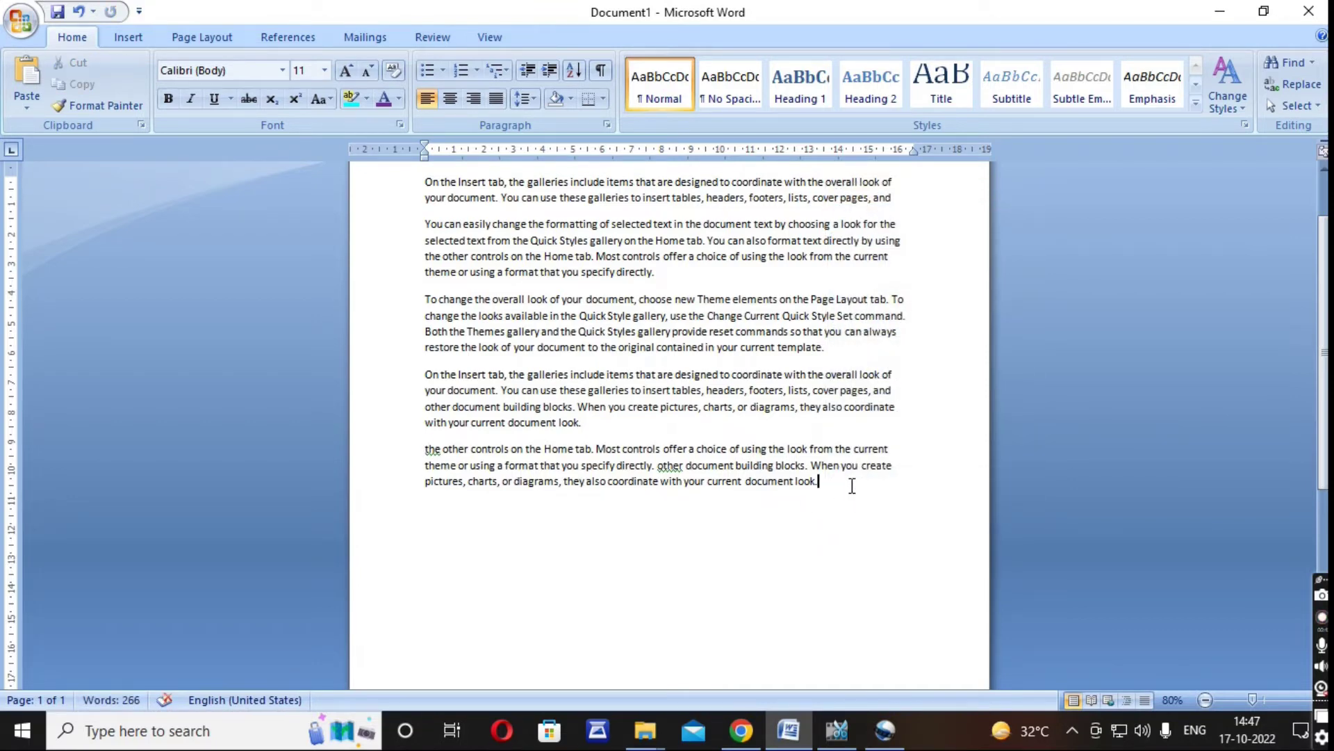
left_click(835, 486)
right_click(829, 482)
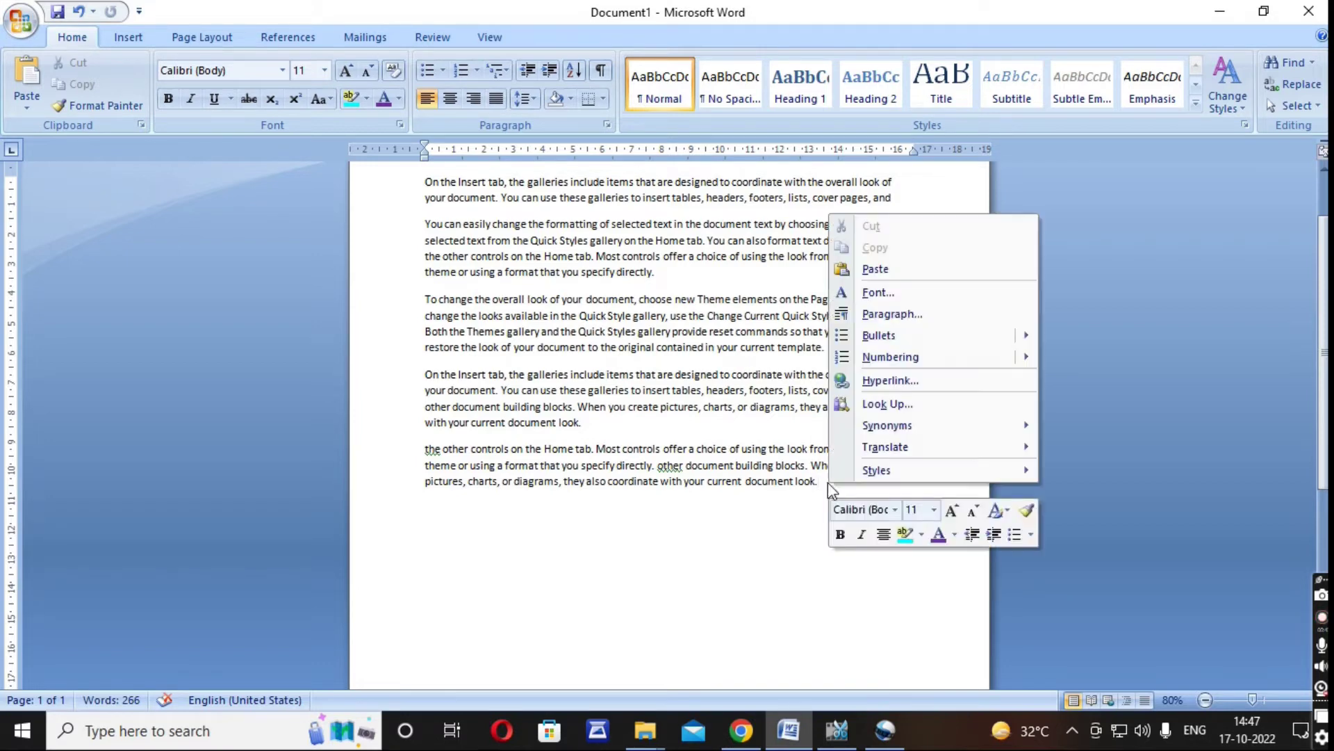
left_click(879, 269)
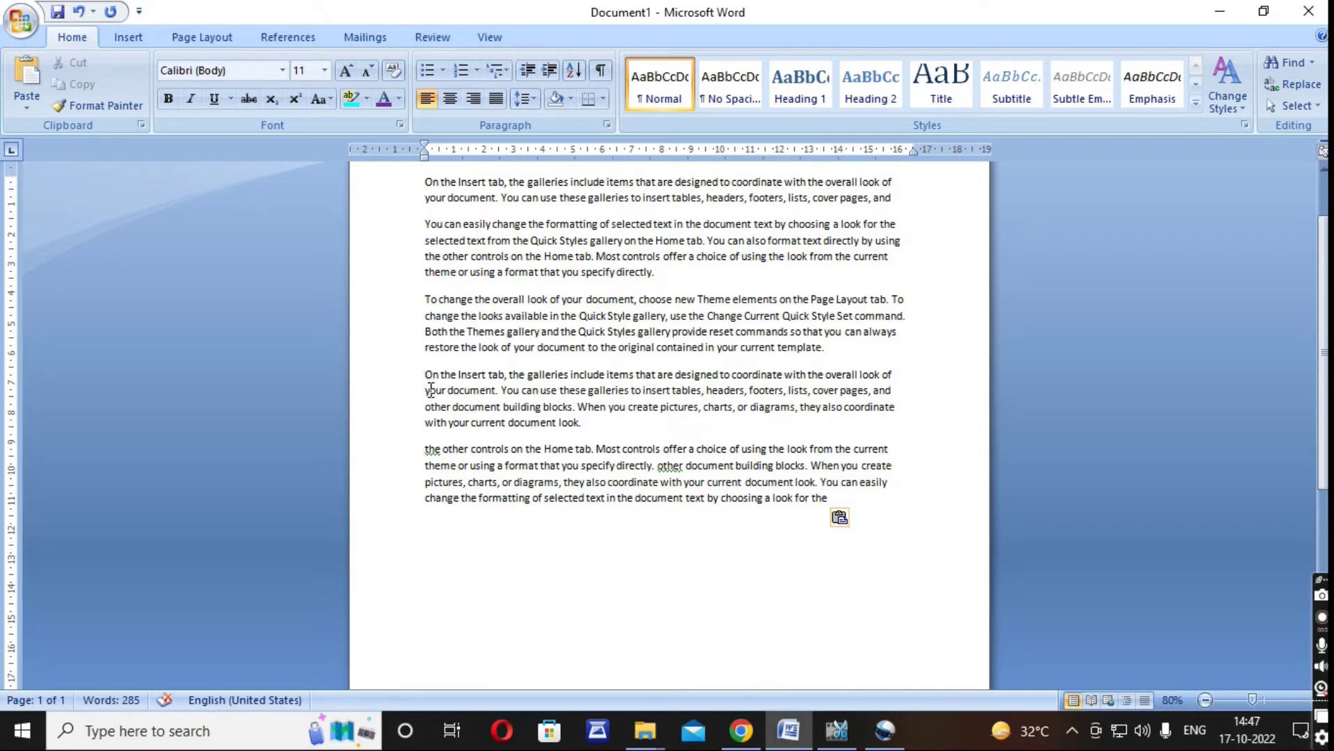
Move the fourth paragraph's middle lines onto the empty last line.
left_click_drag(426, 389, 895, 408)
key("ctrl+c")
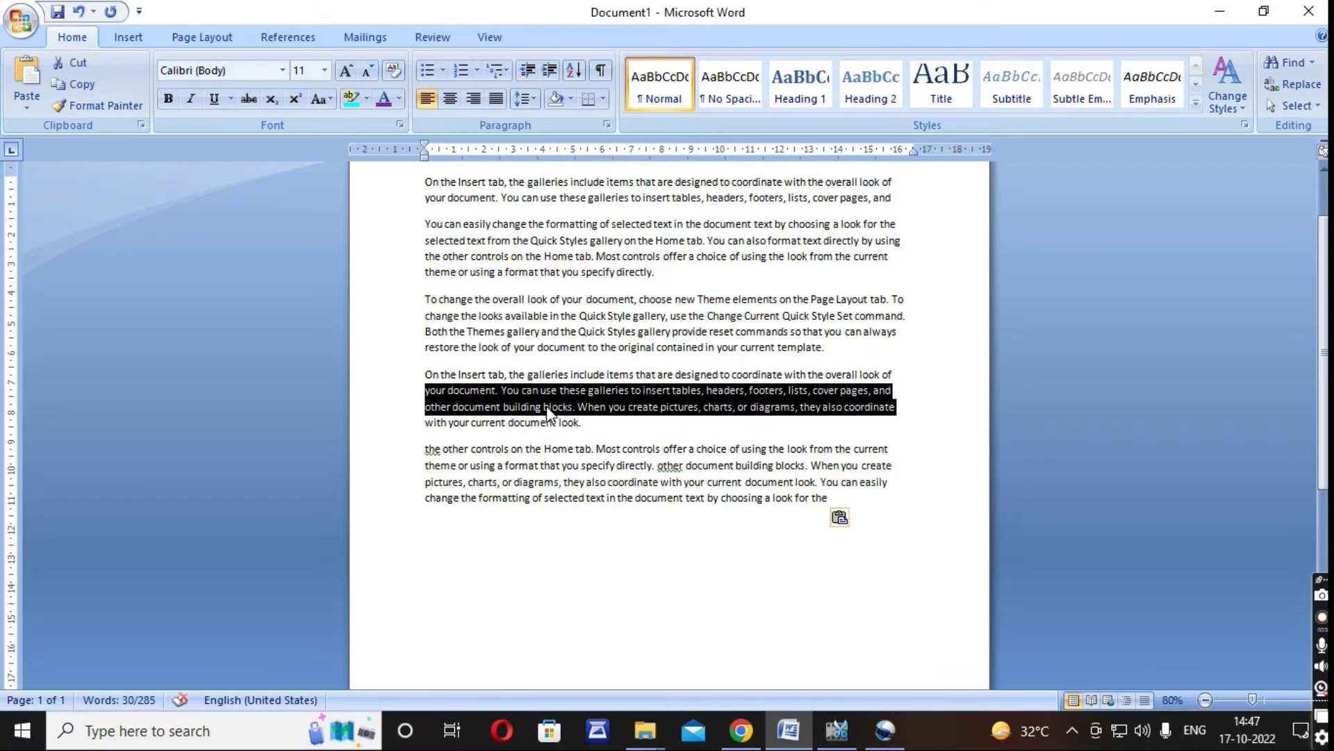
key("Delete")
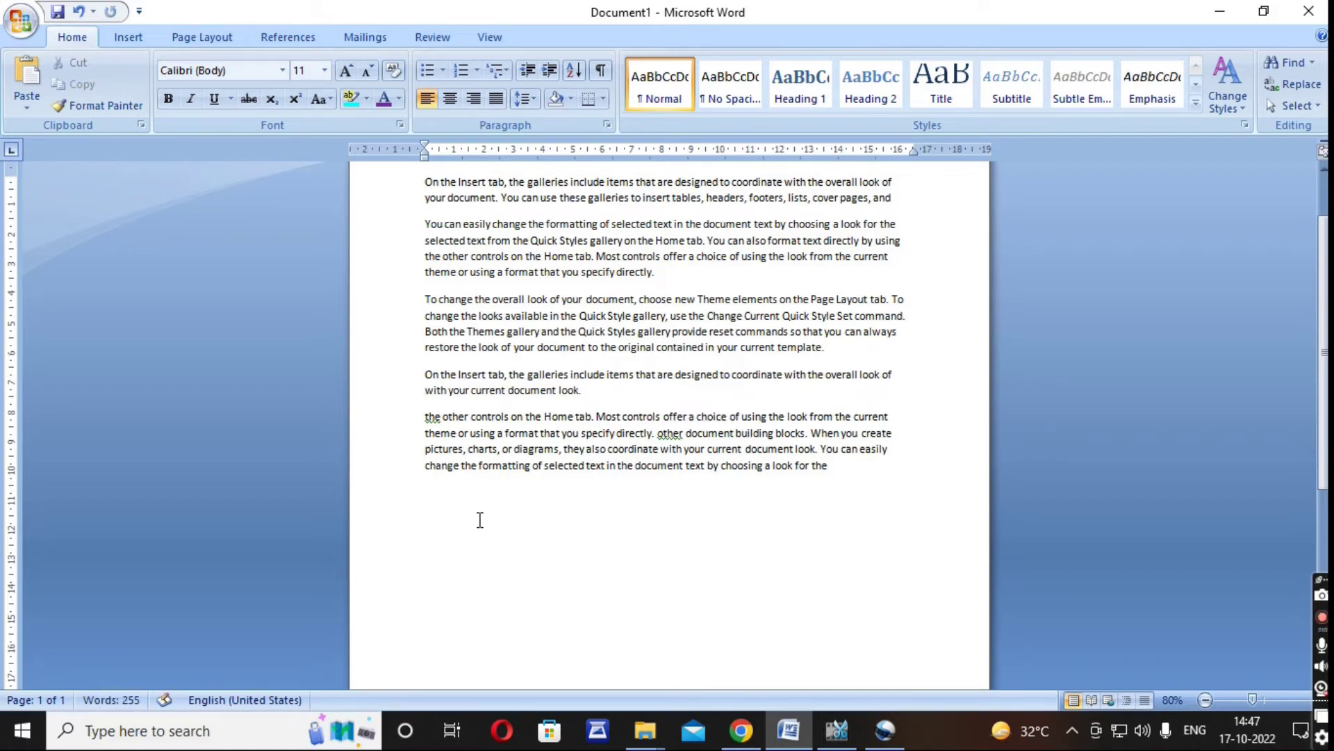
left_click(428, 500)
key("ctrl+v")
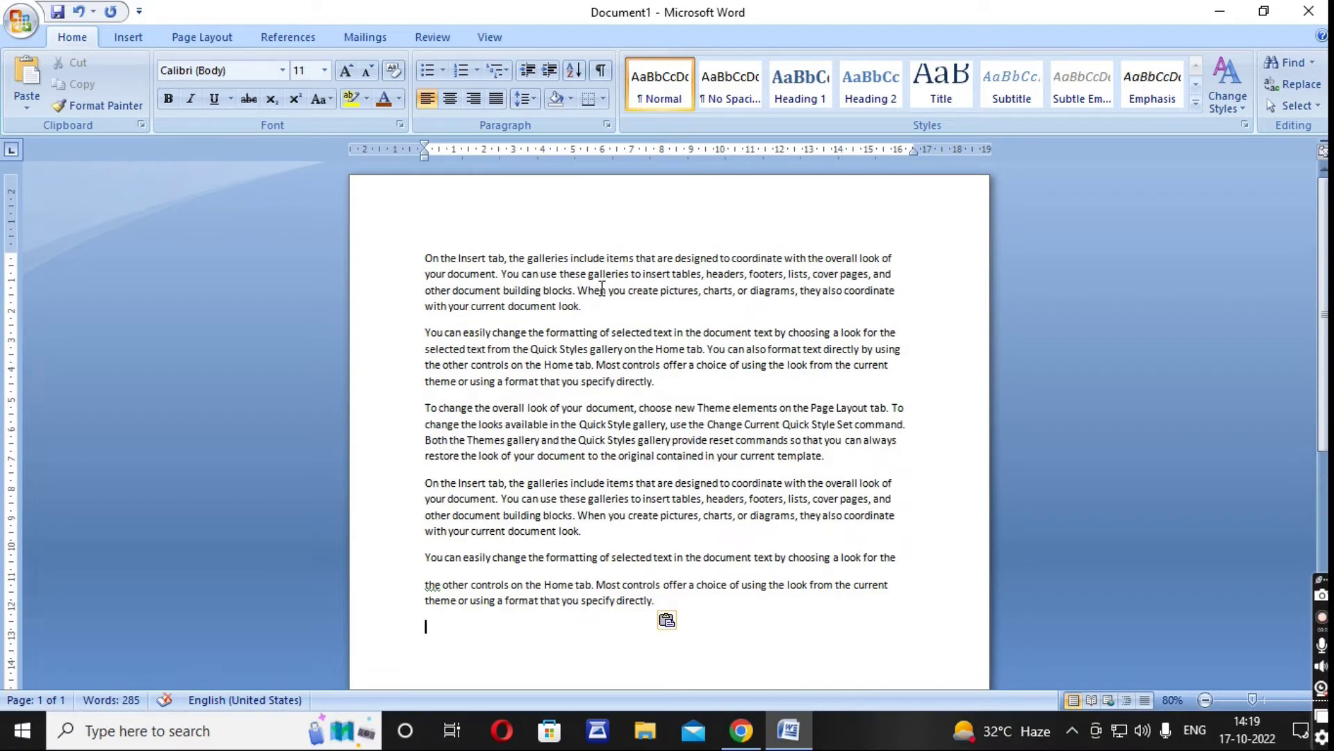
Apply the Clarendon Blk BT font to the first paragraph.
left_click_drag(593, 306, 416, 249)
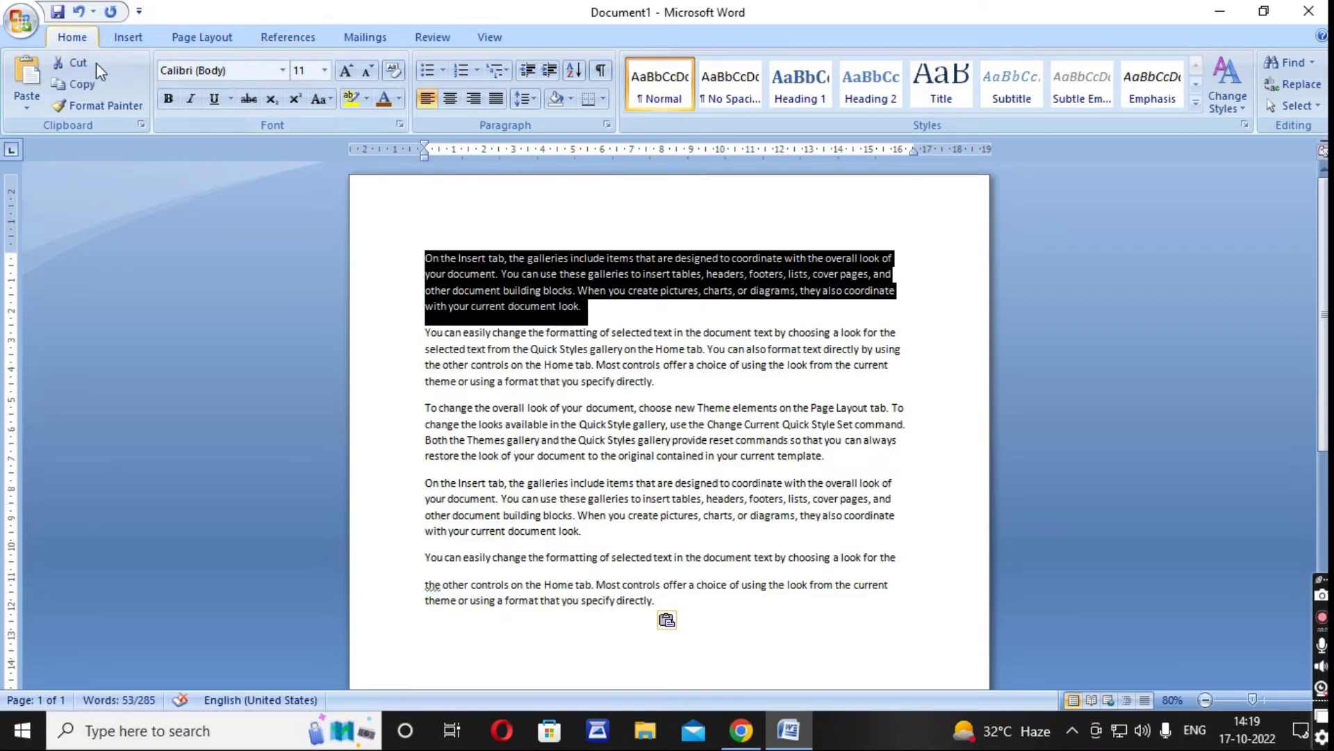
left_click(283, 70)
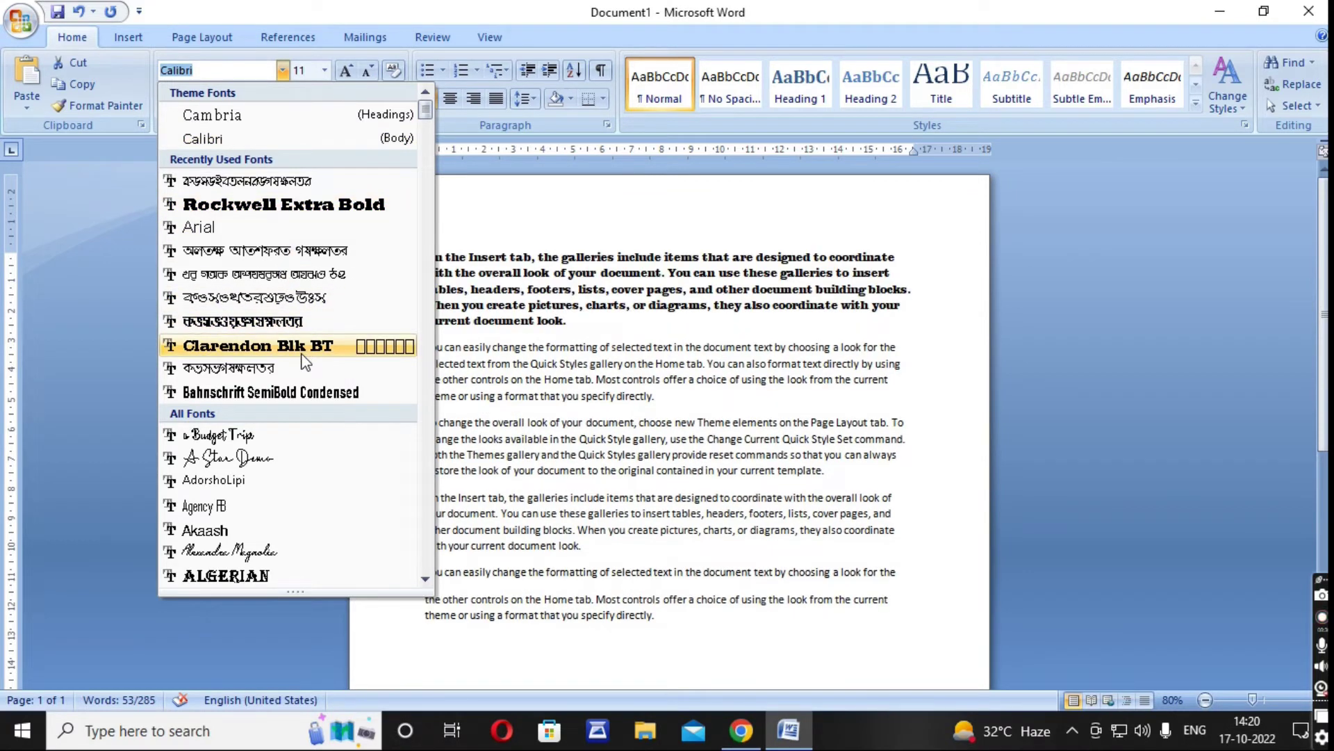
left_click(302, 353)
left_click(636, 340)
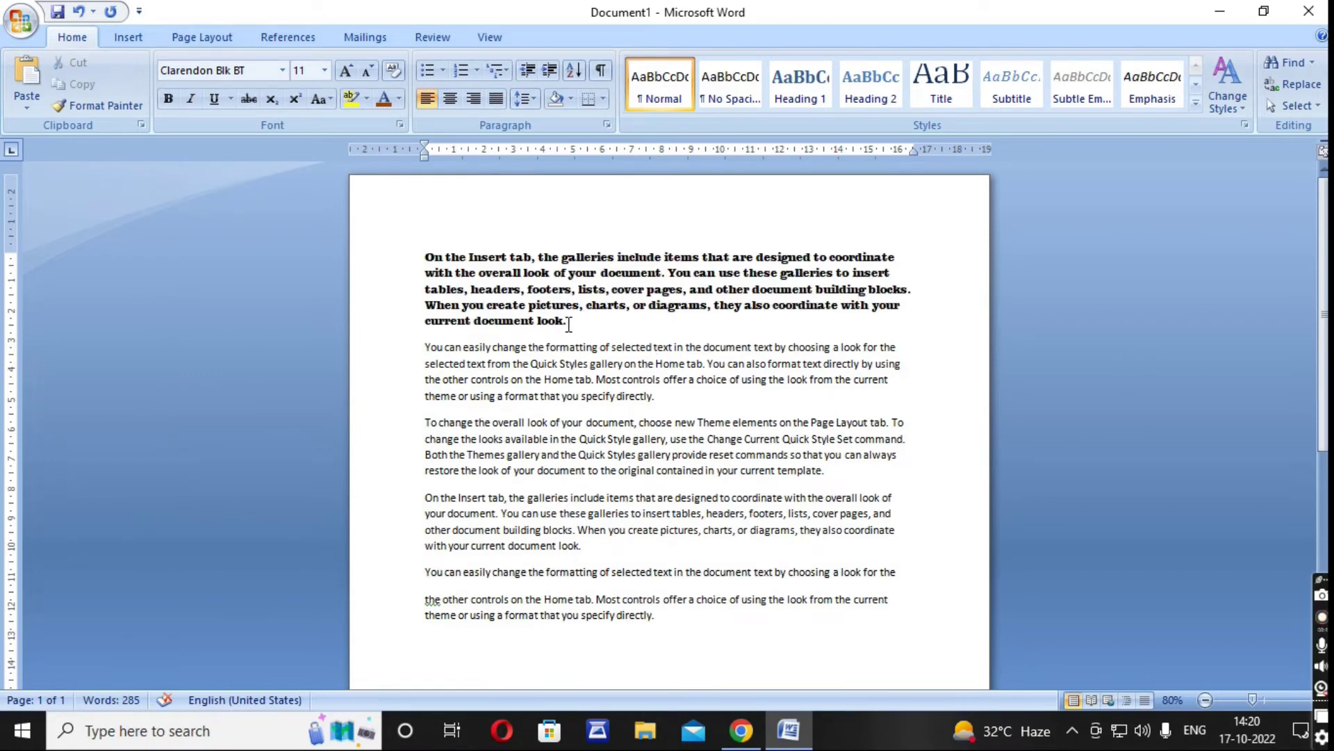
Set the bold first paragraph's font size to 26.
left_click_drag(569, 324, 423, 258)
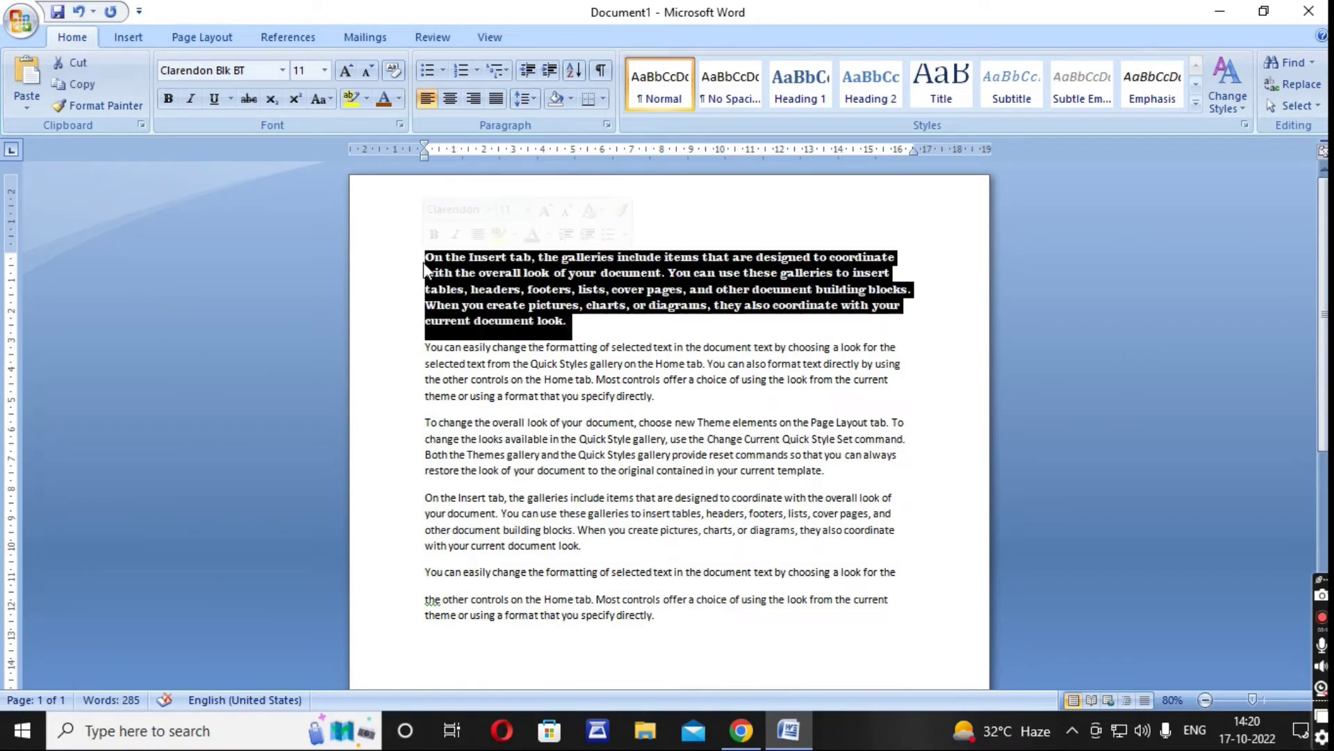
left_click(325, 70)
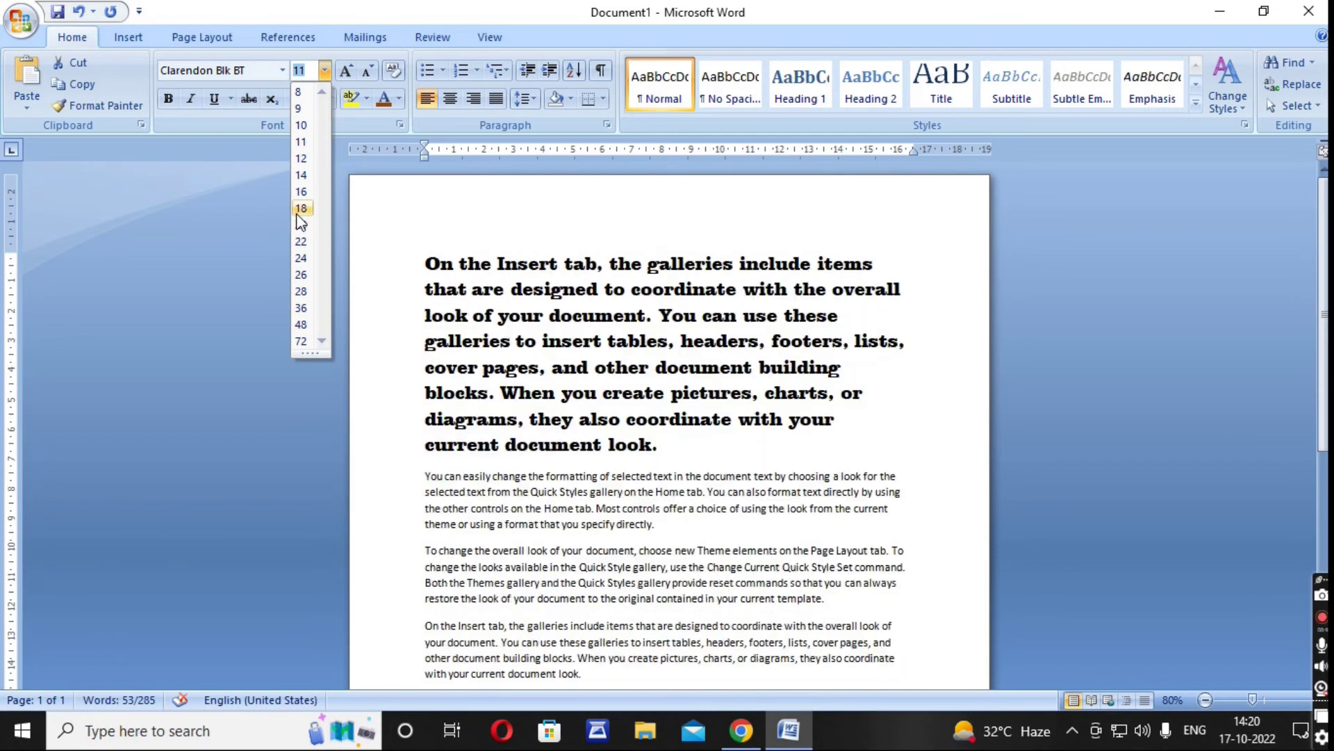
left_click(301, 274)
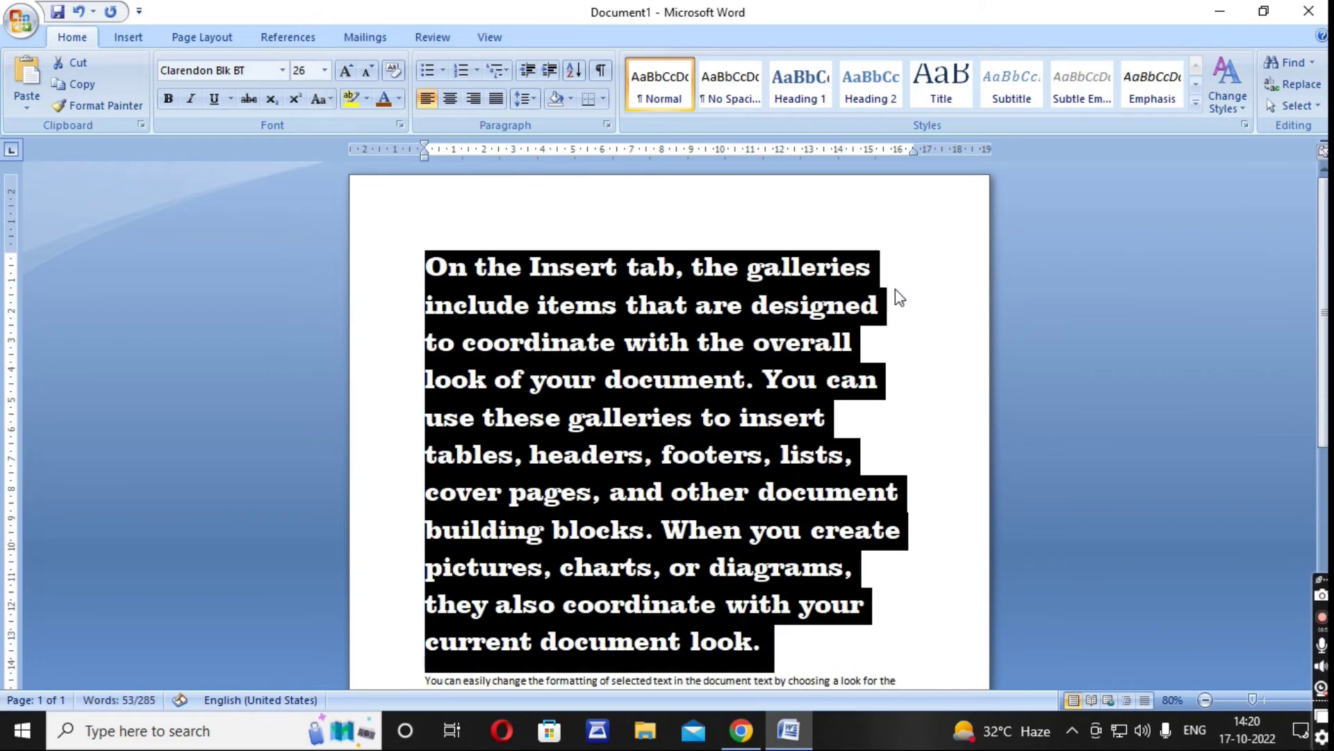
left_click(924, 354)
mouse_move(420, 268)
left_mouse_down()
mouse_move(516, 338)
mouse_move(826, 470)
mouse_move(871, 470)
left_mouse_up()
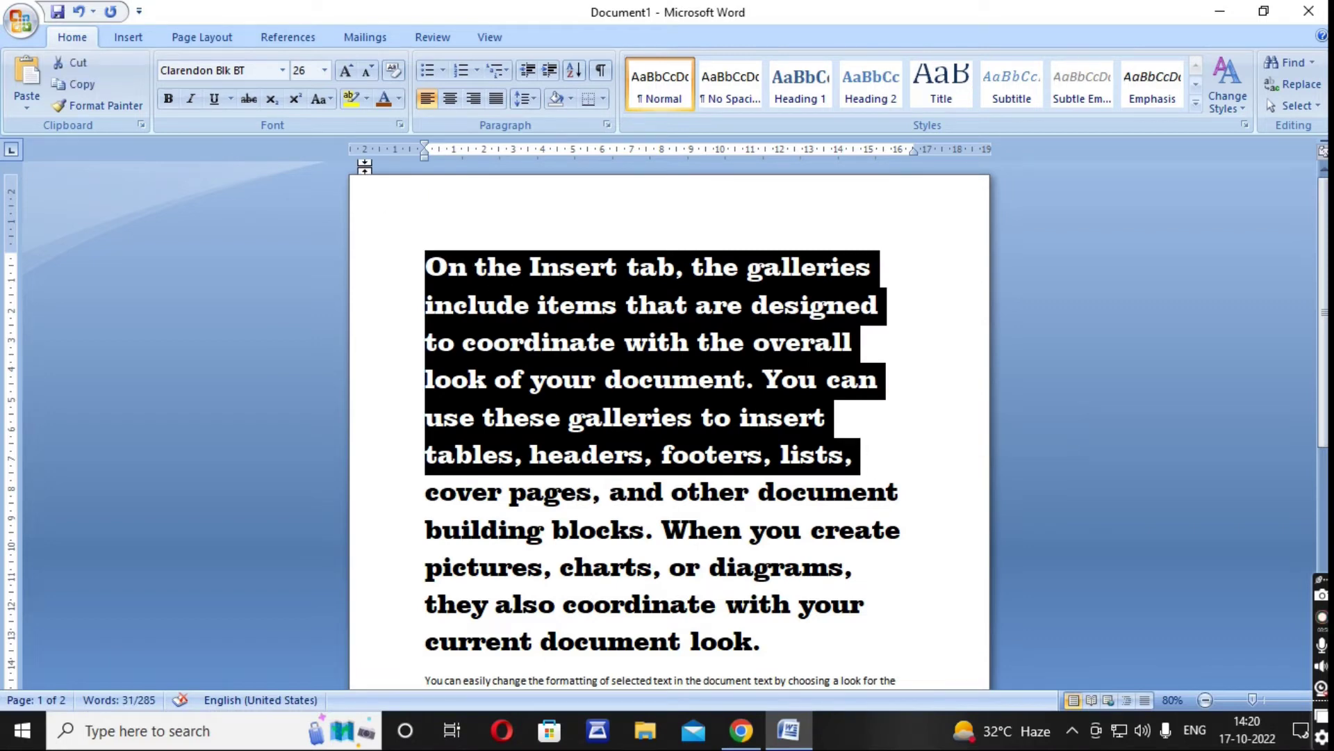
Colour the selected first six lines purple.
left_click(400, 99)
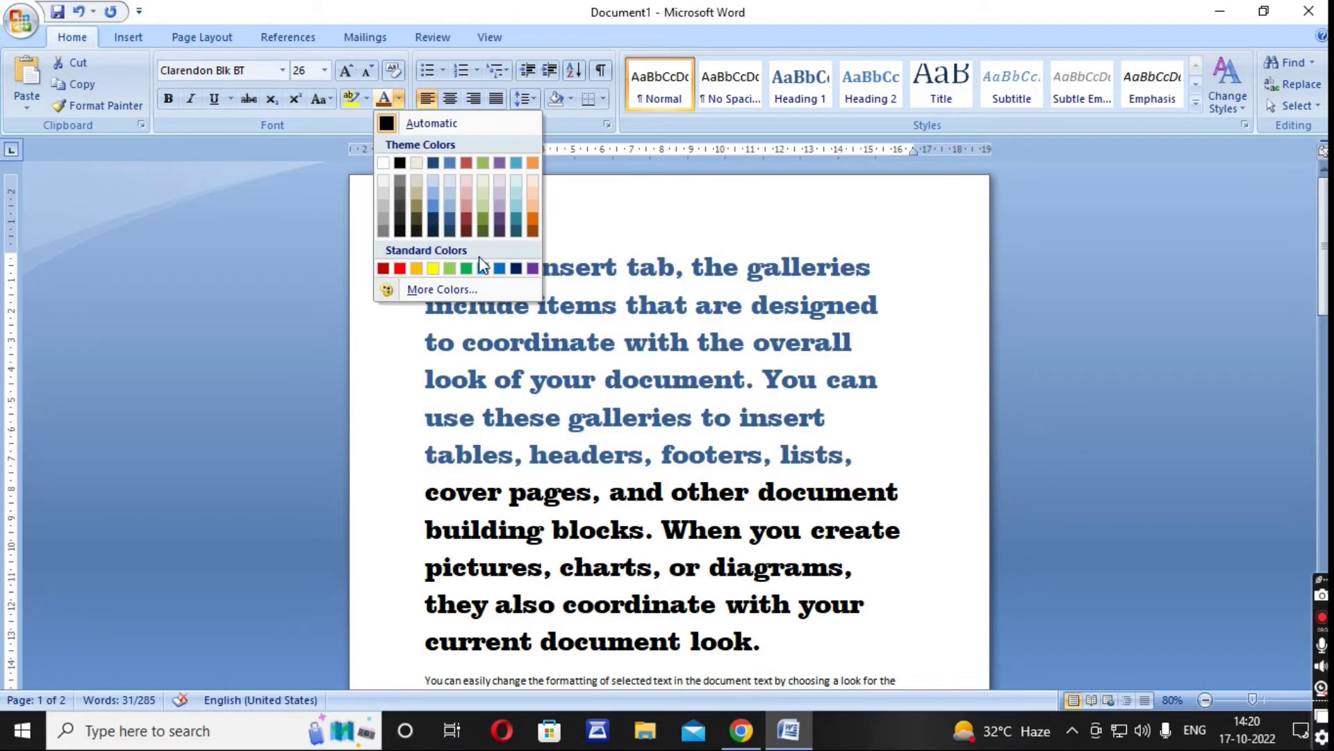
left_click(534, 268)
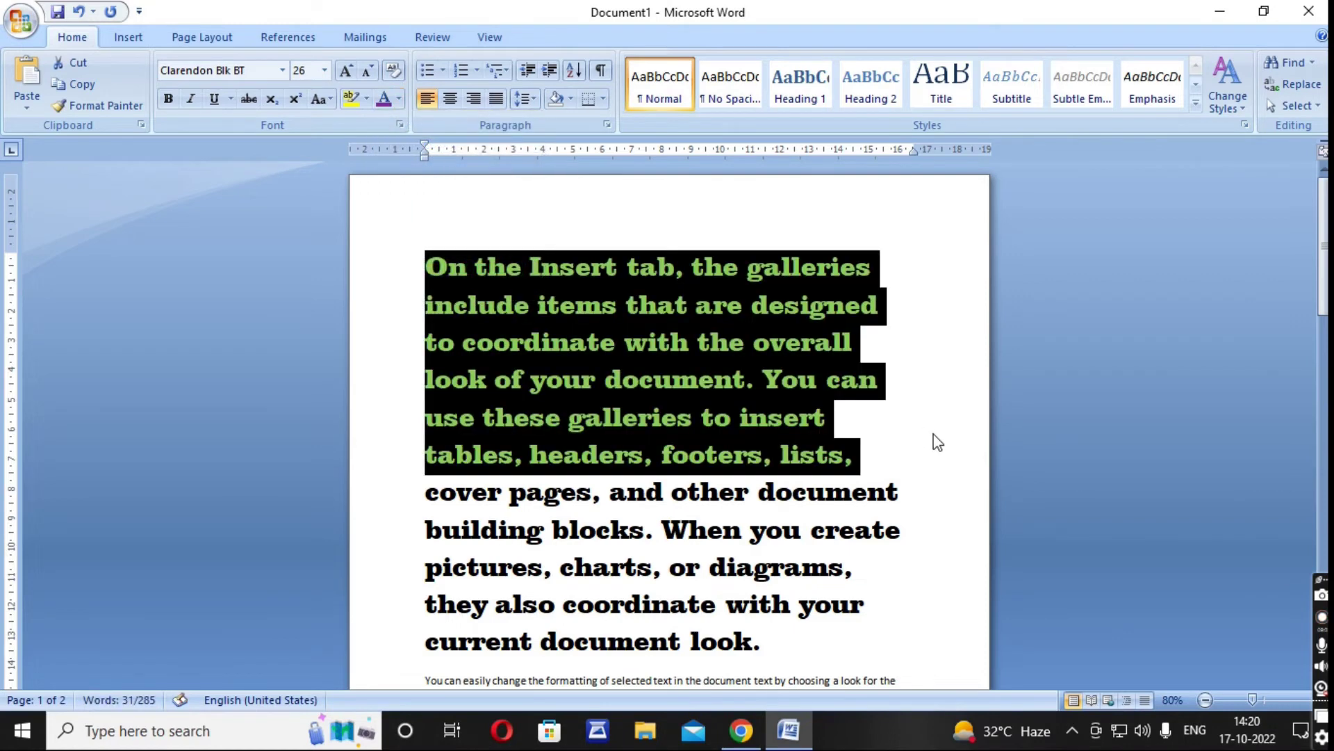
left_click(947, 422)
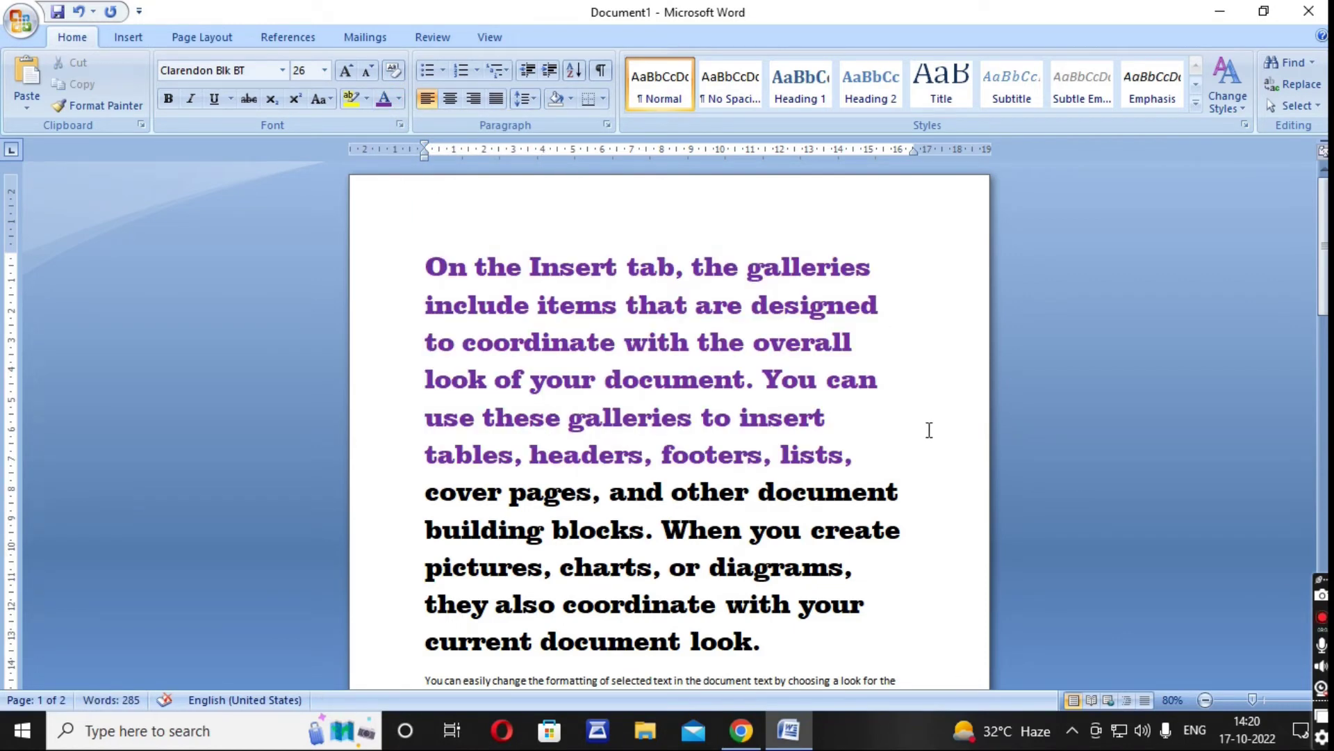
Highlight the word 'designed' in cyan.
left_click_drag(886, 305, 756, 304)
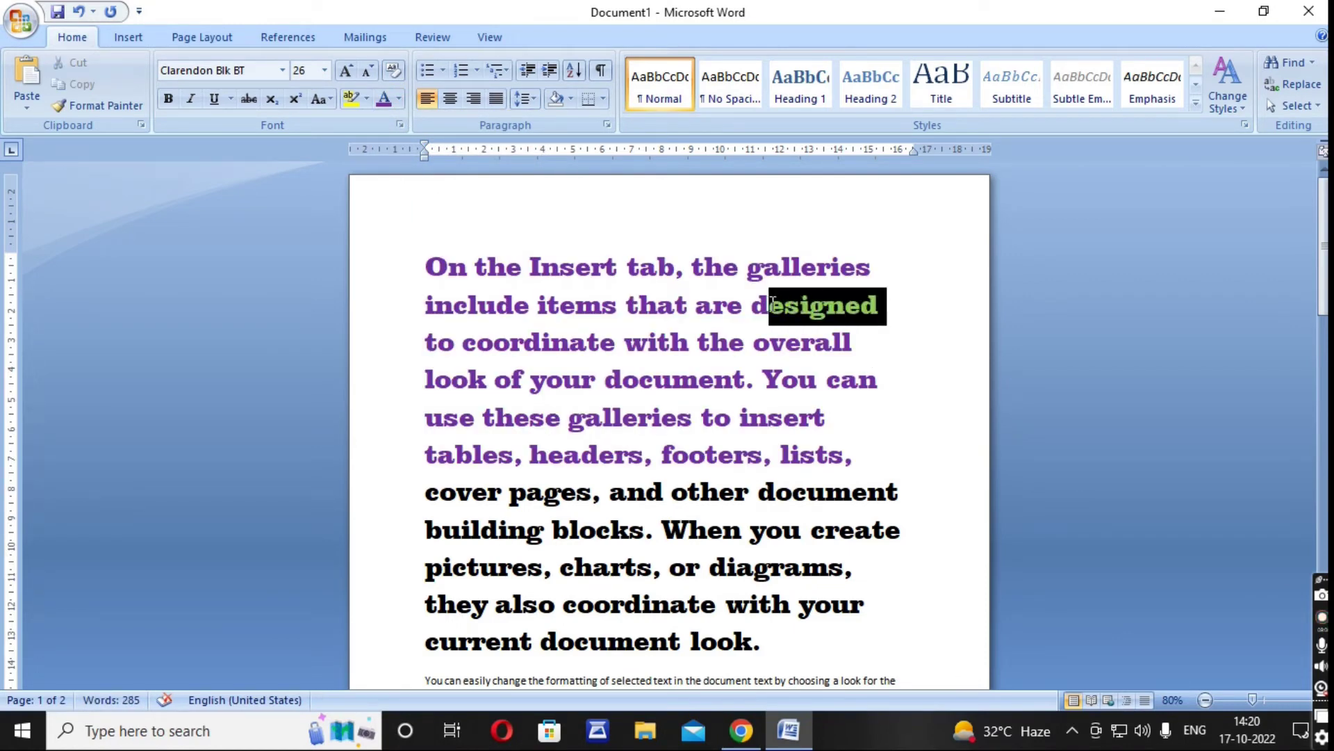
left_click(366, 101)
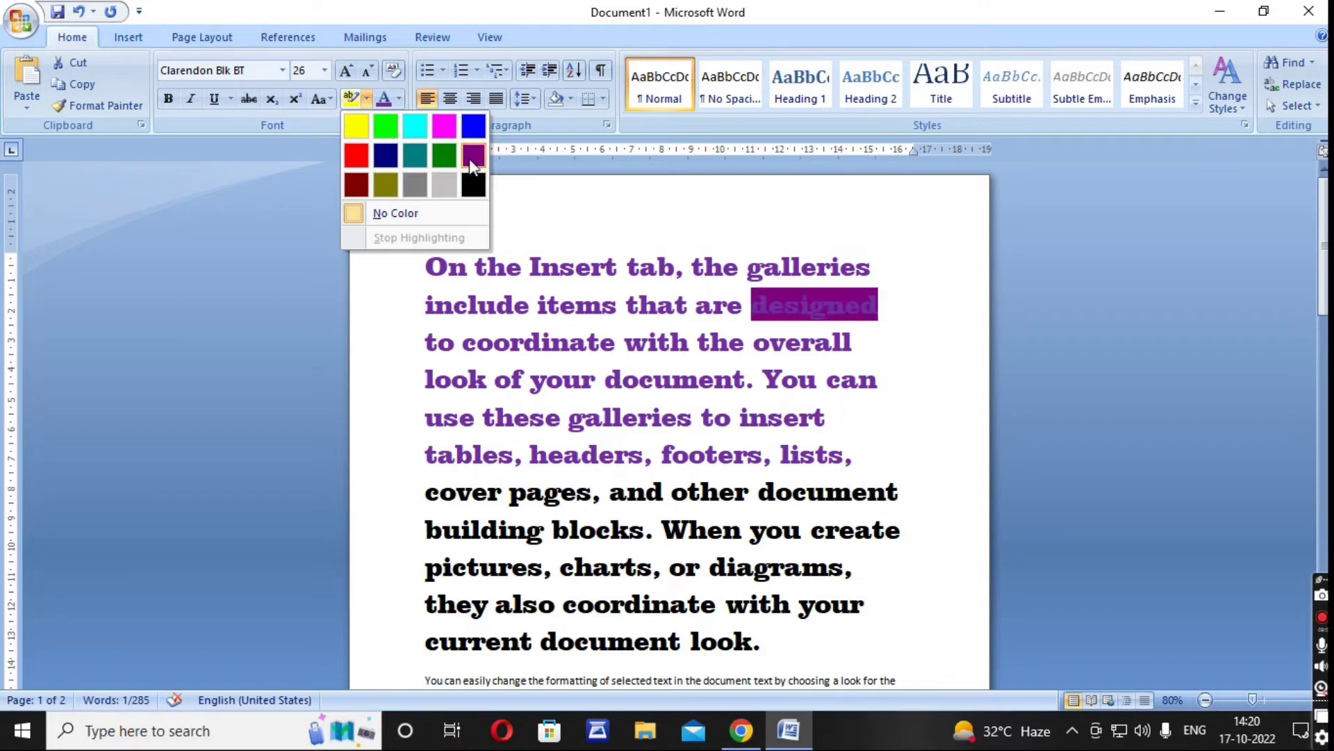
left_click(406, 126)
left_click(939, 372)
Enlarge the following small body paragraph to 28 pt.
scroll(896, 332, "down", 2)
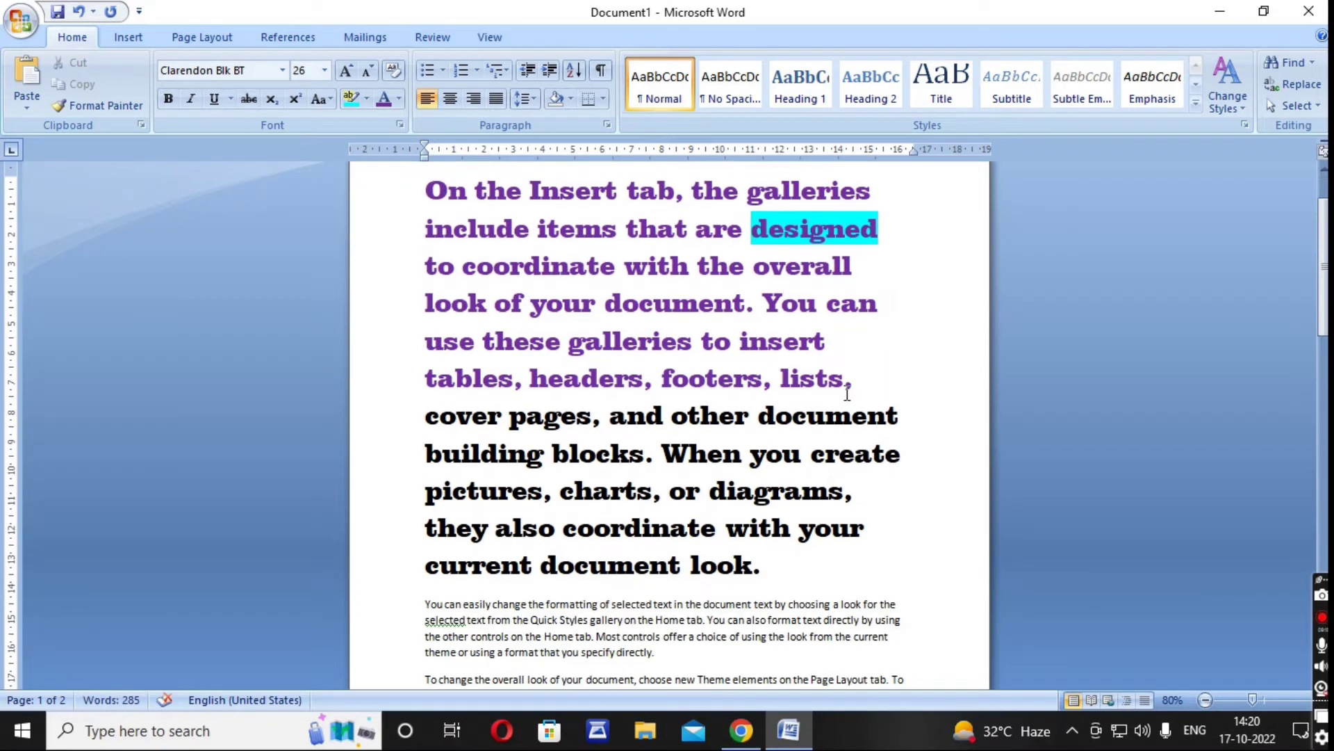
scroll(800, 414, "down", 1)
scroll(695, 473, "down", 4)
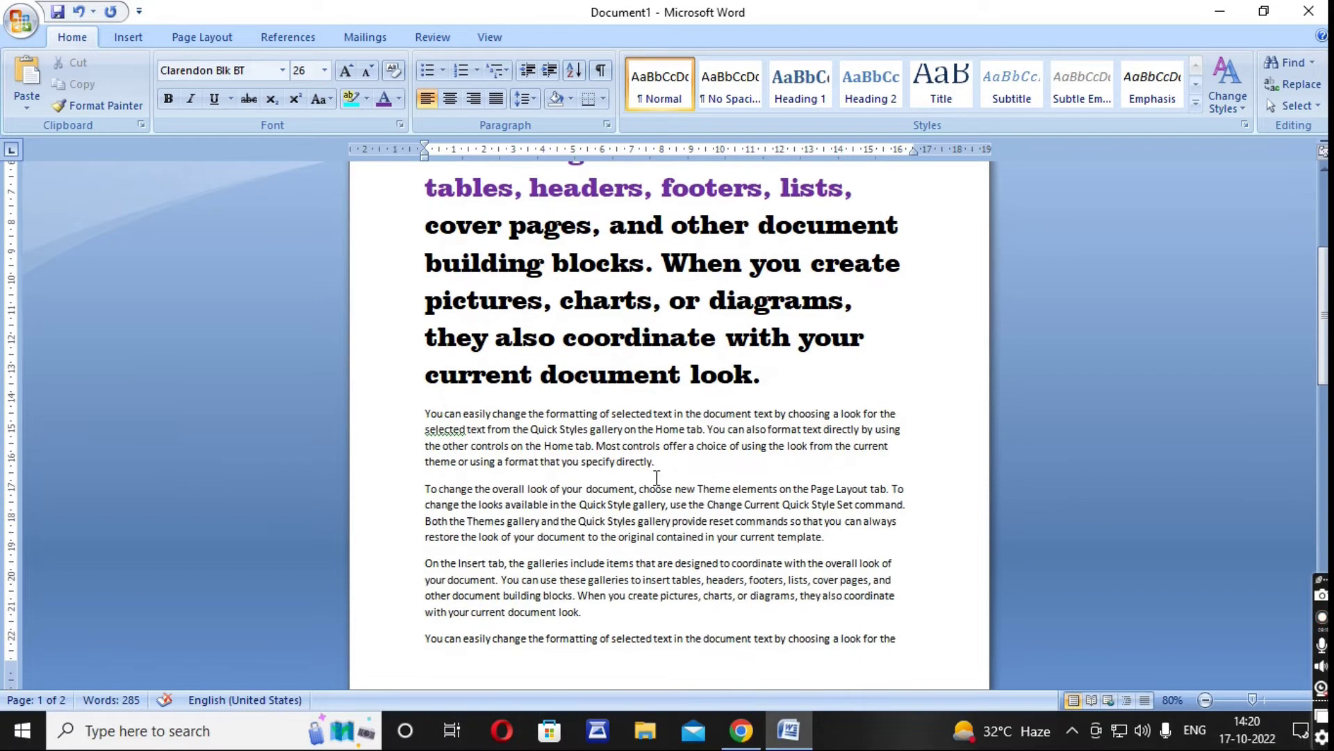
left_click_drag(426, 414, 653, 470)
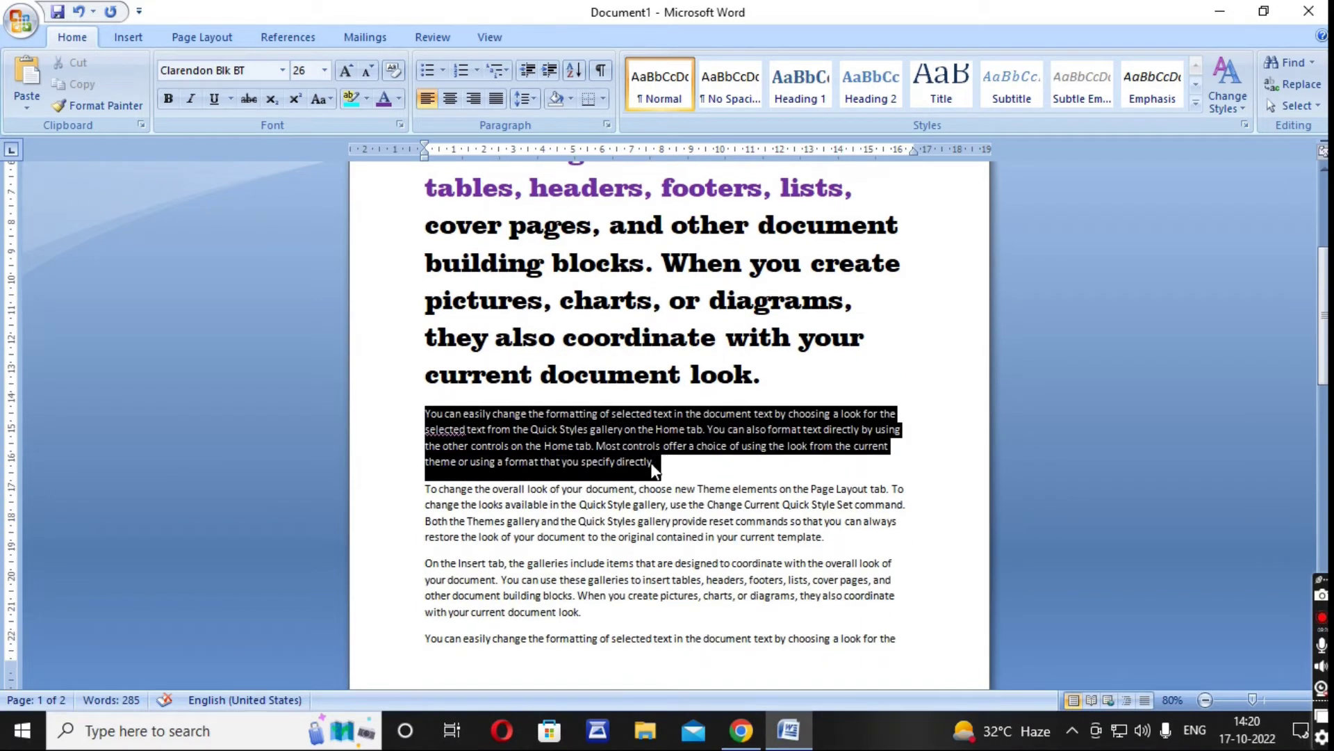
left_click(324, 71)
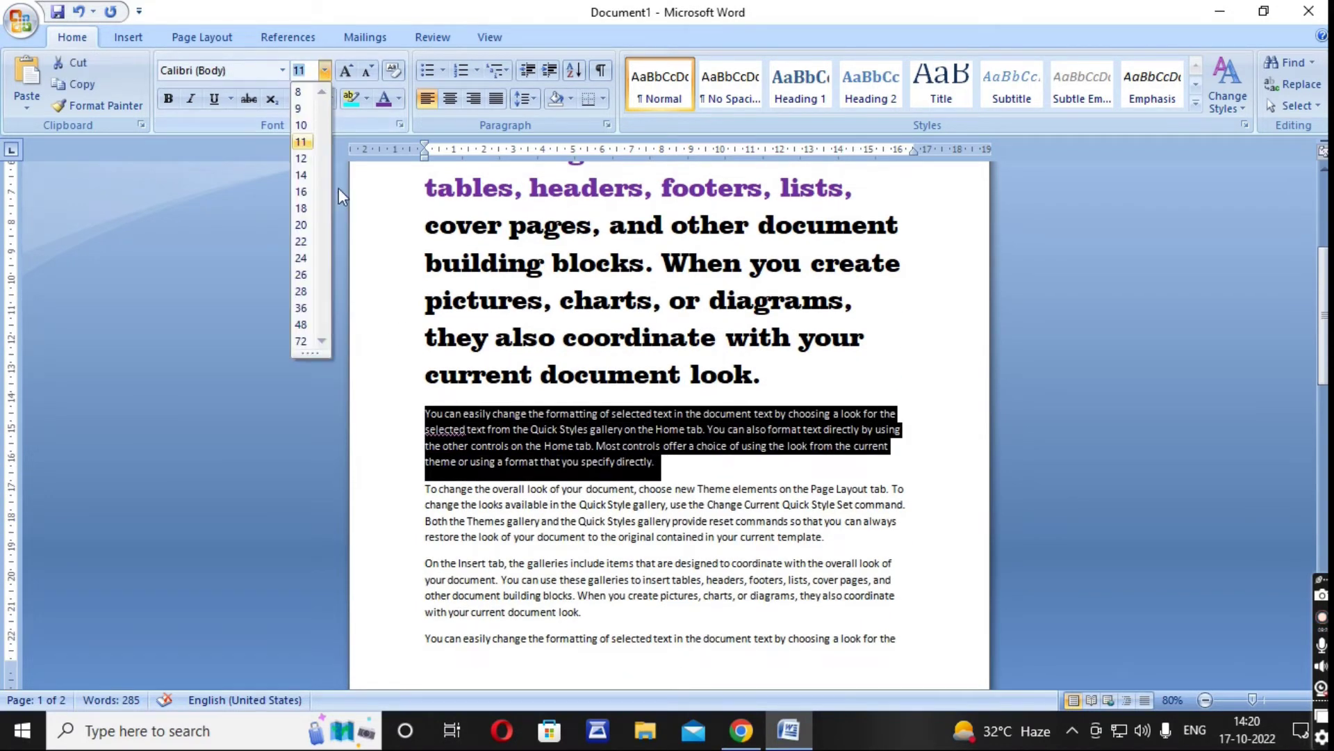
left_click(304, 292)
left_click(879, 467)
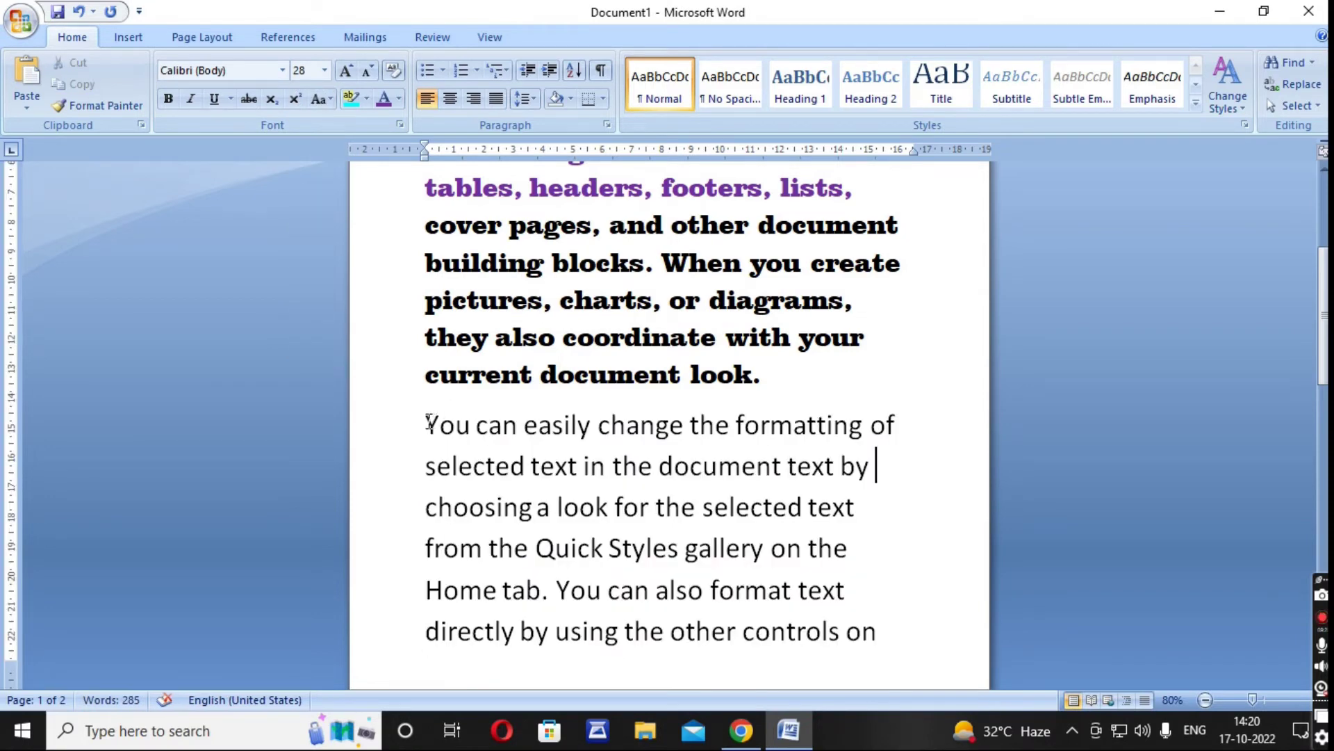
left_click_drag(426, 424, 898, 427)
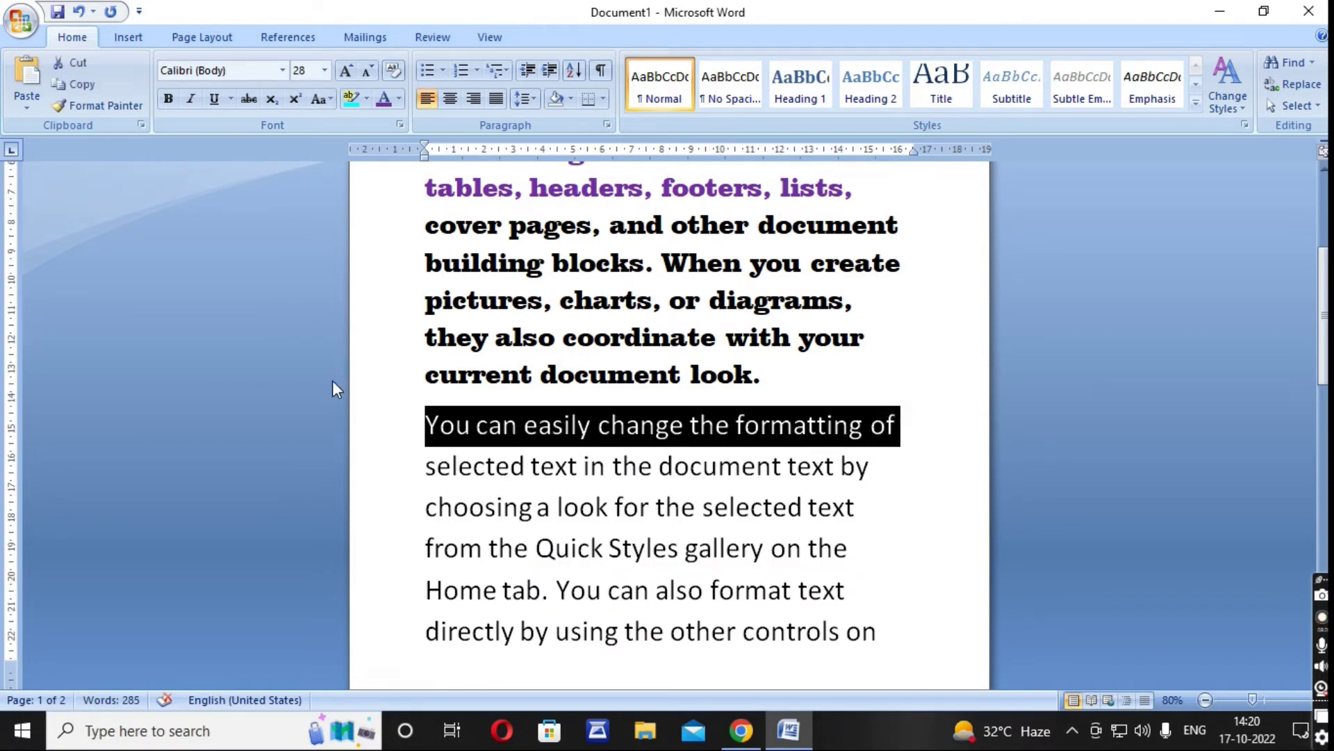
left_click(167, 98)
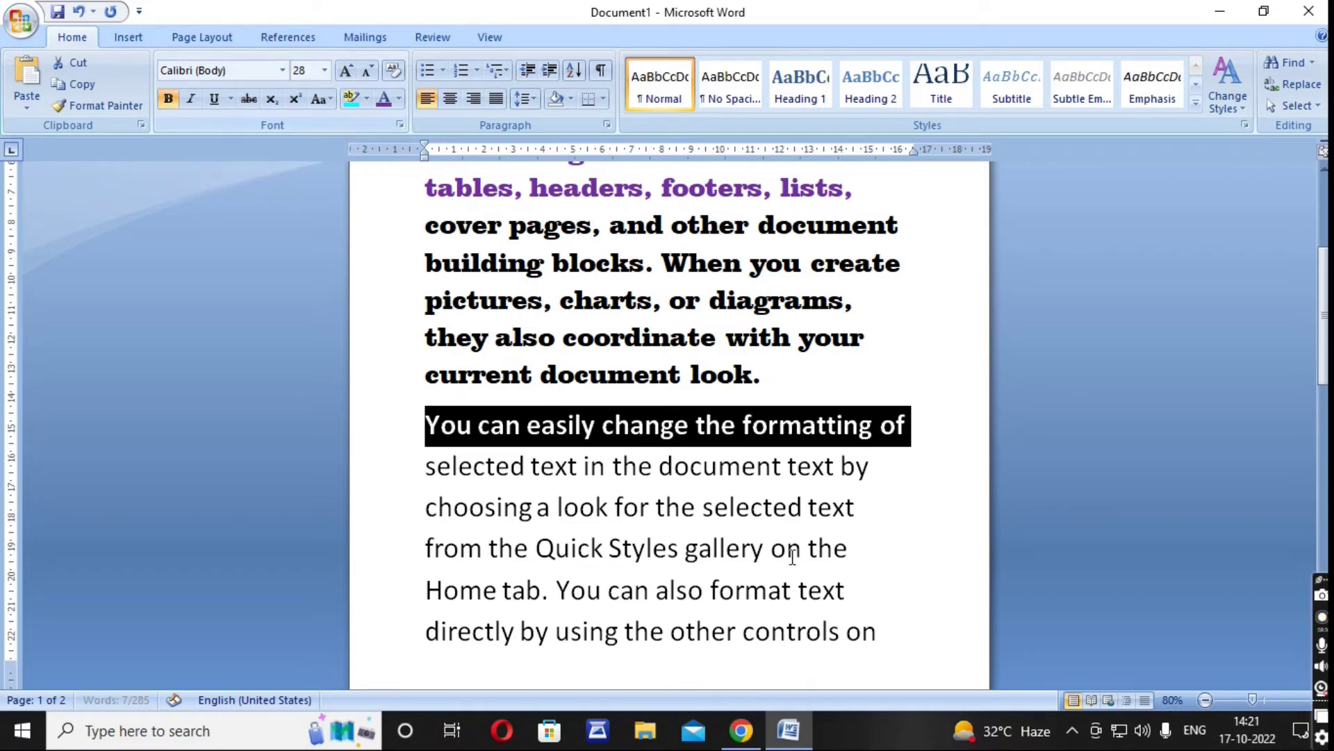
left_click(870, 586)
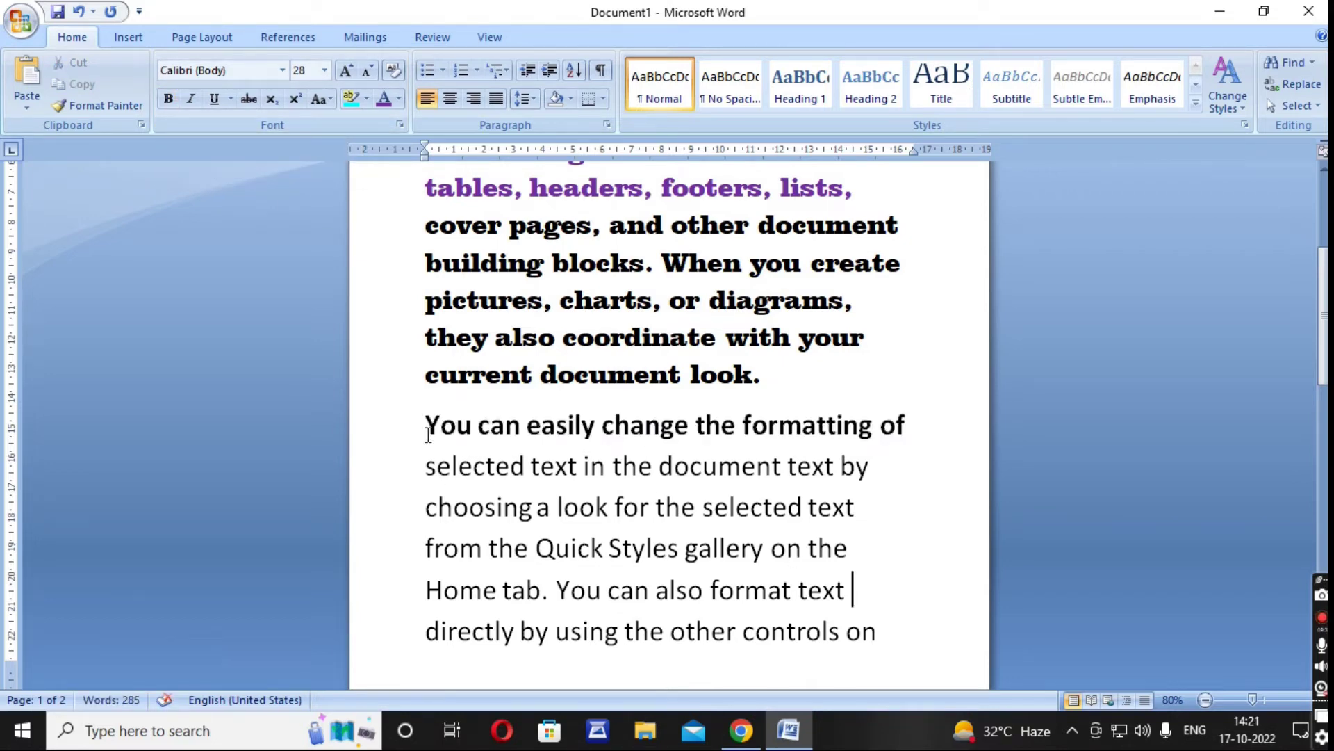
left_click_drag(426, 425, 911, 430)
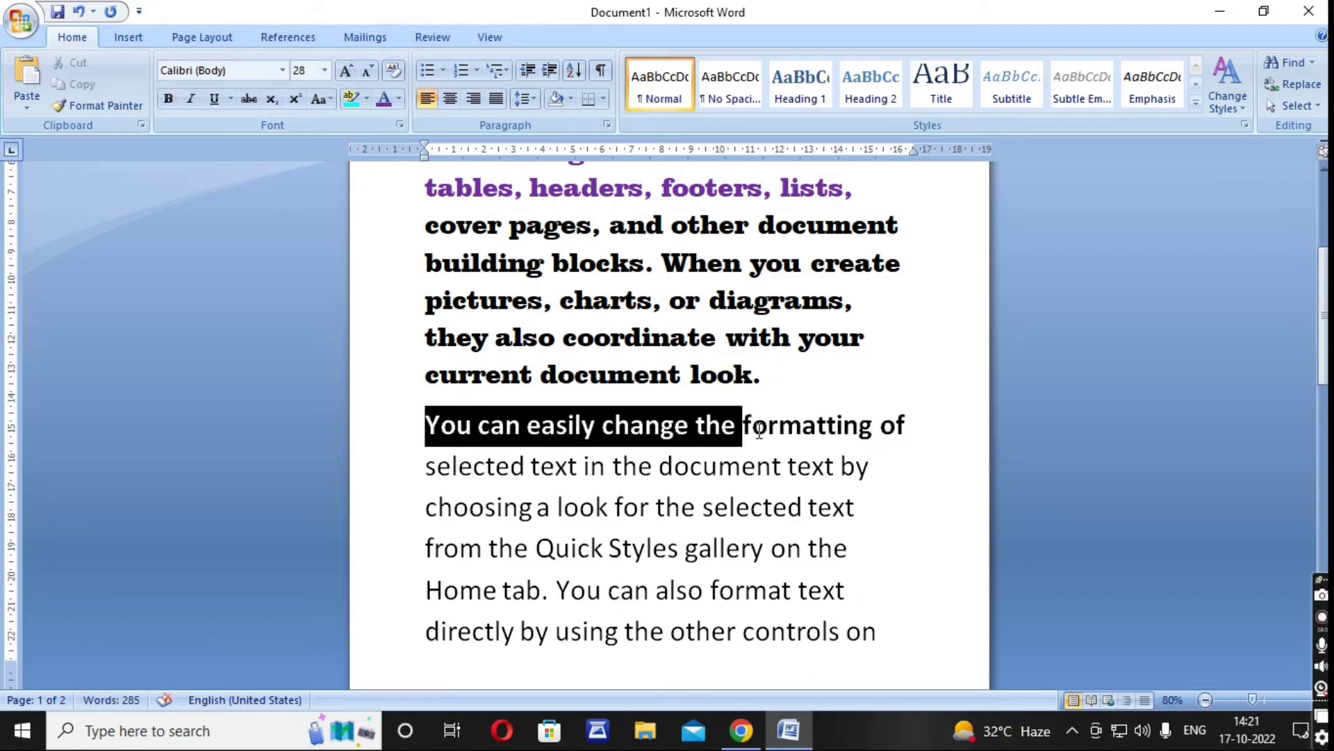
left_click(192, 99)
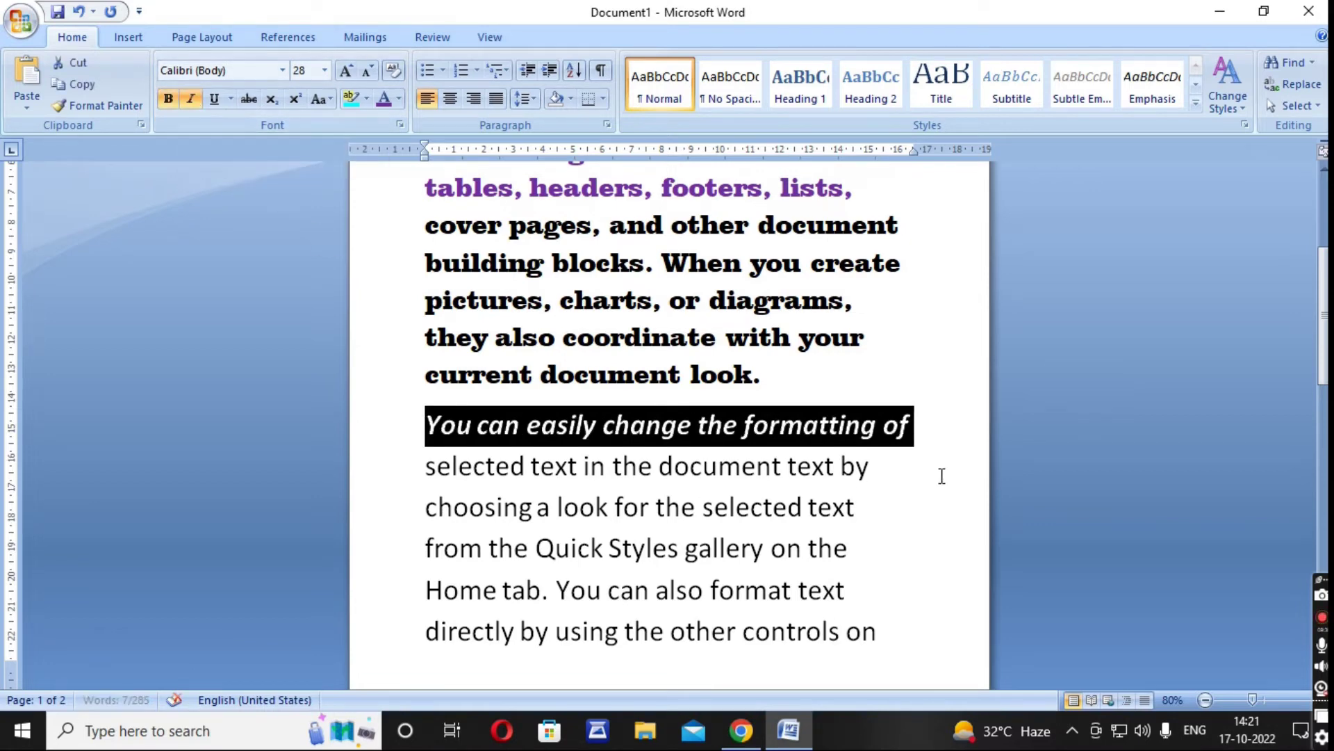
left_click(895, 472)
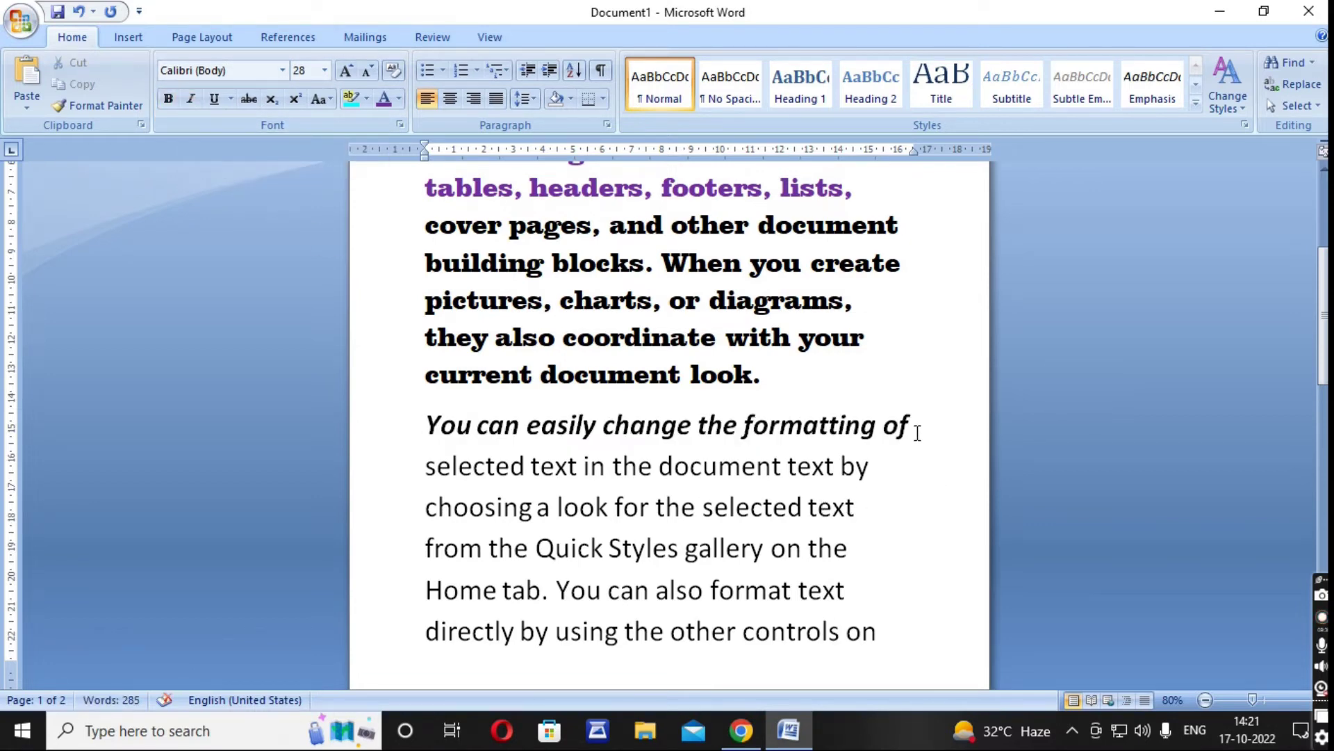
left_click_drag(916, 429, 745, 430)
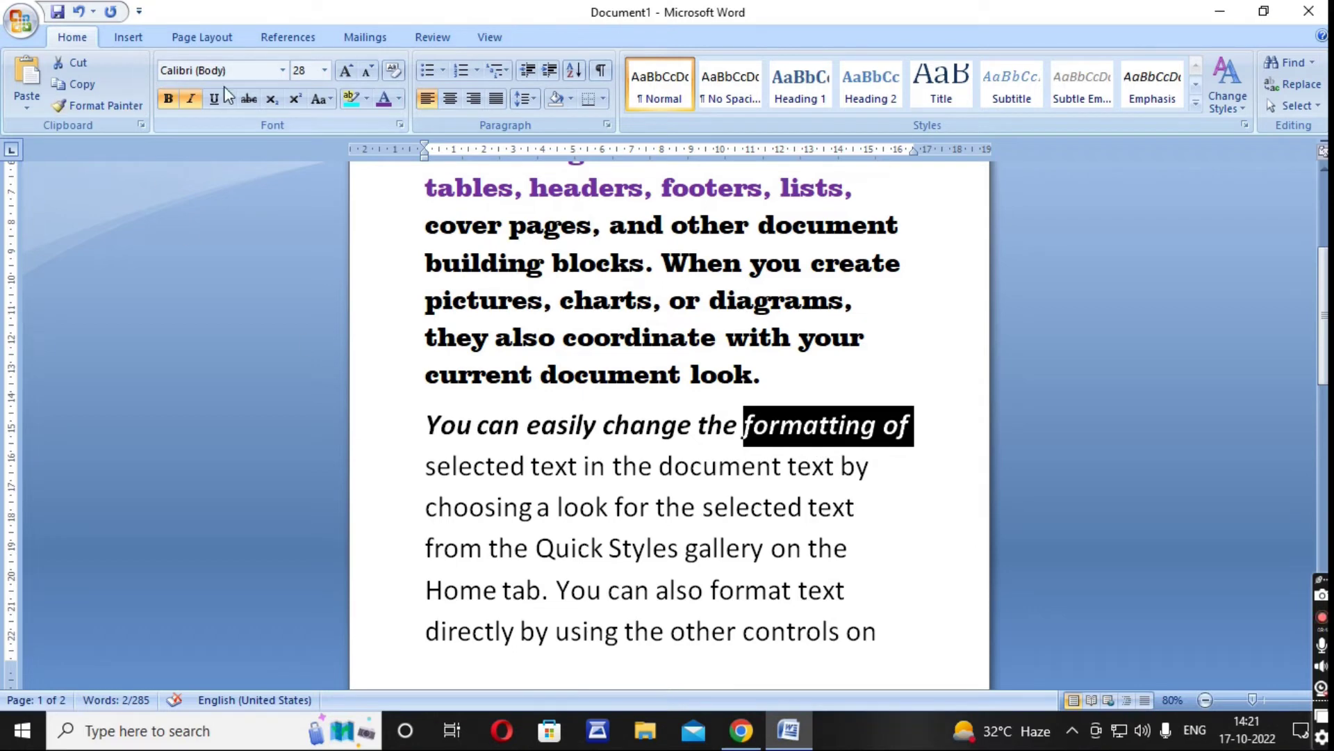
left_click(211, 103)
left_click(938, 537)
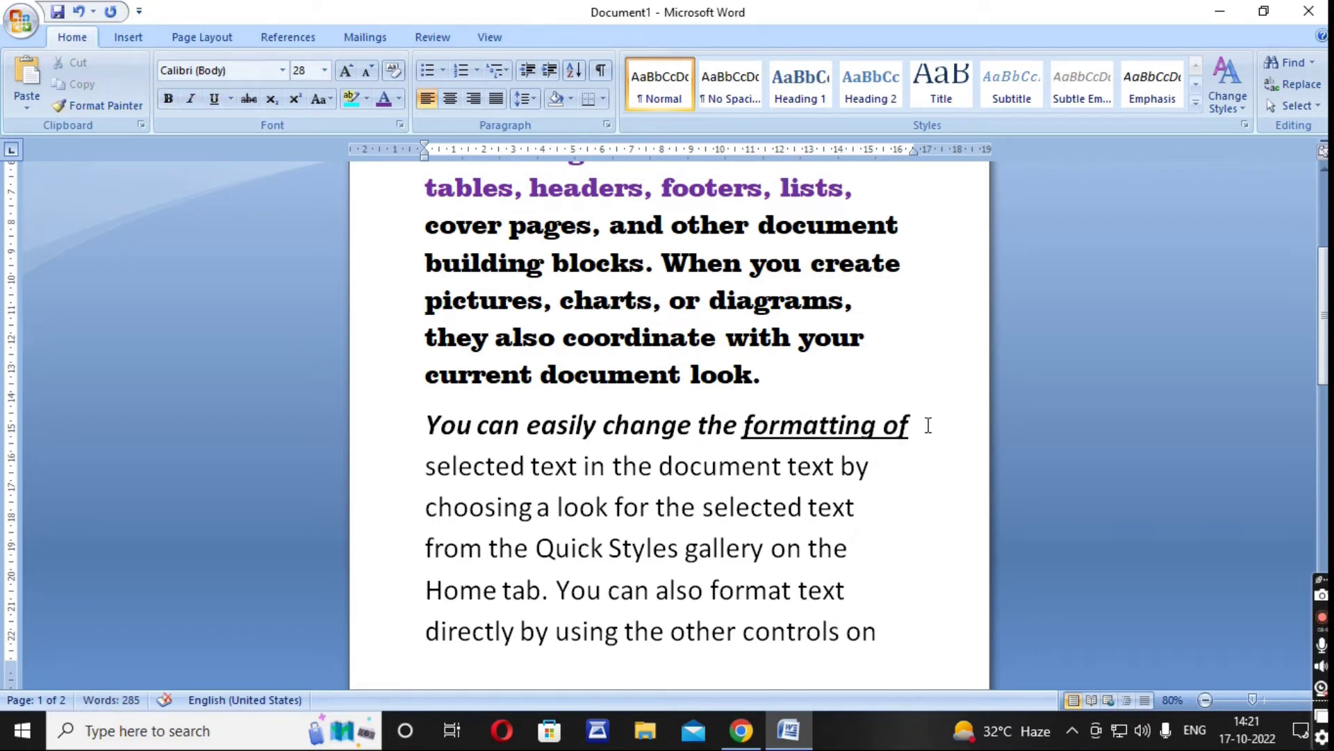
left_click(909, 426)
left_click_drag(908, 427, 771, 427)
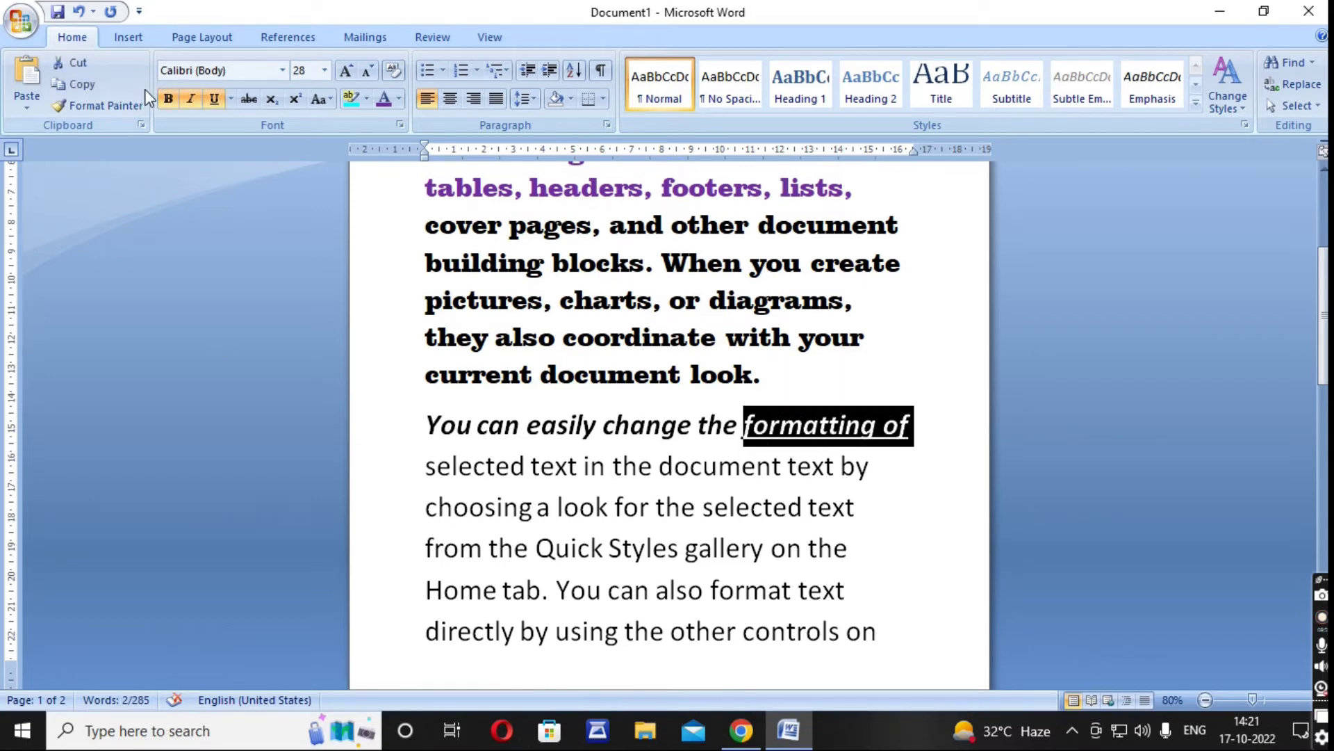
left_click(215, 98)
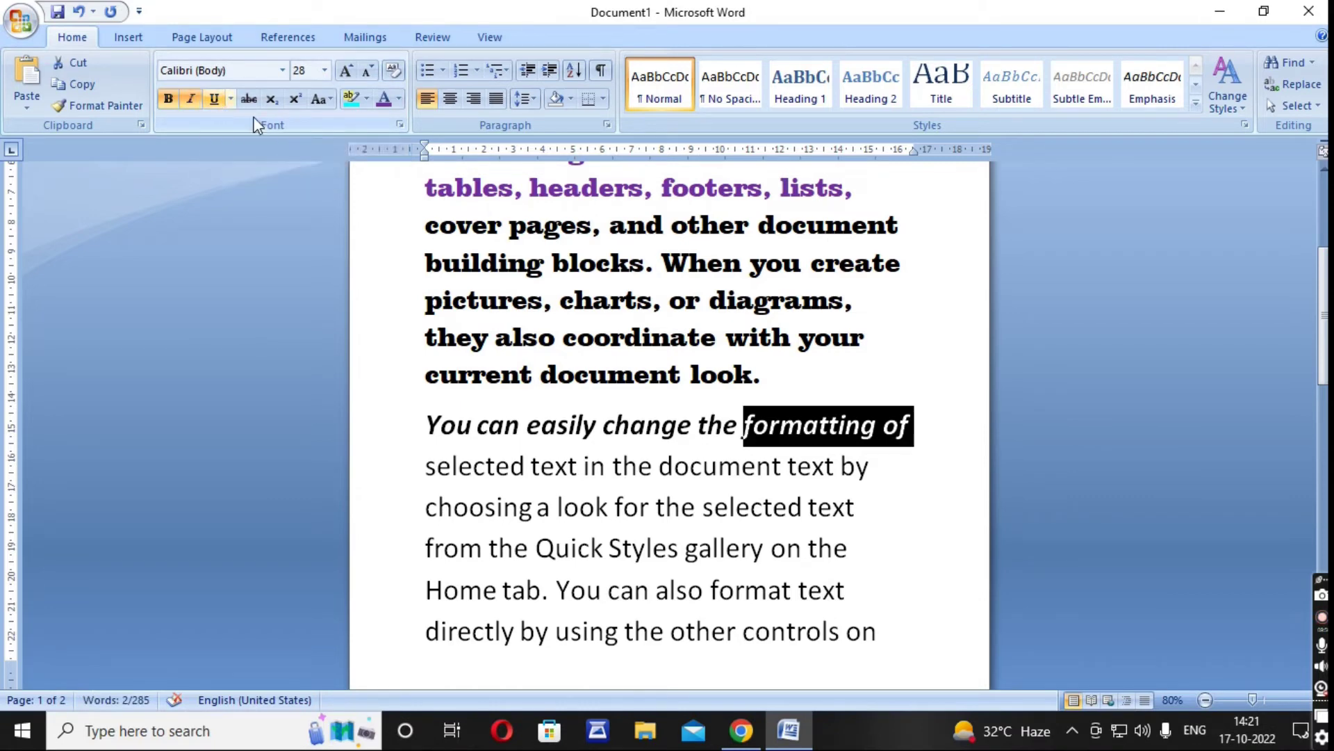
left_click(924, 491)
left_click(919, 425)
left_click_drag(919, 426, 423, 425)
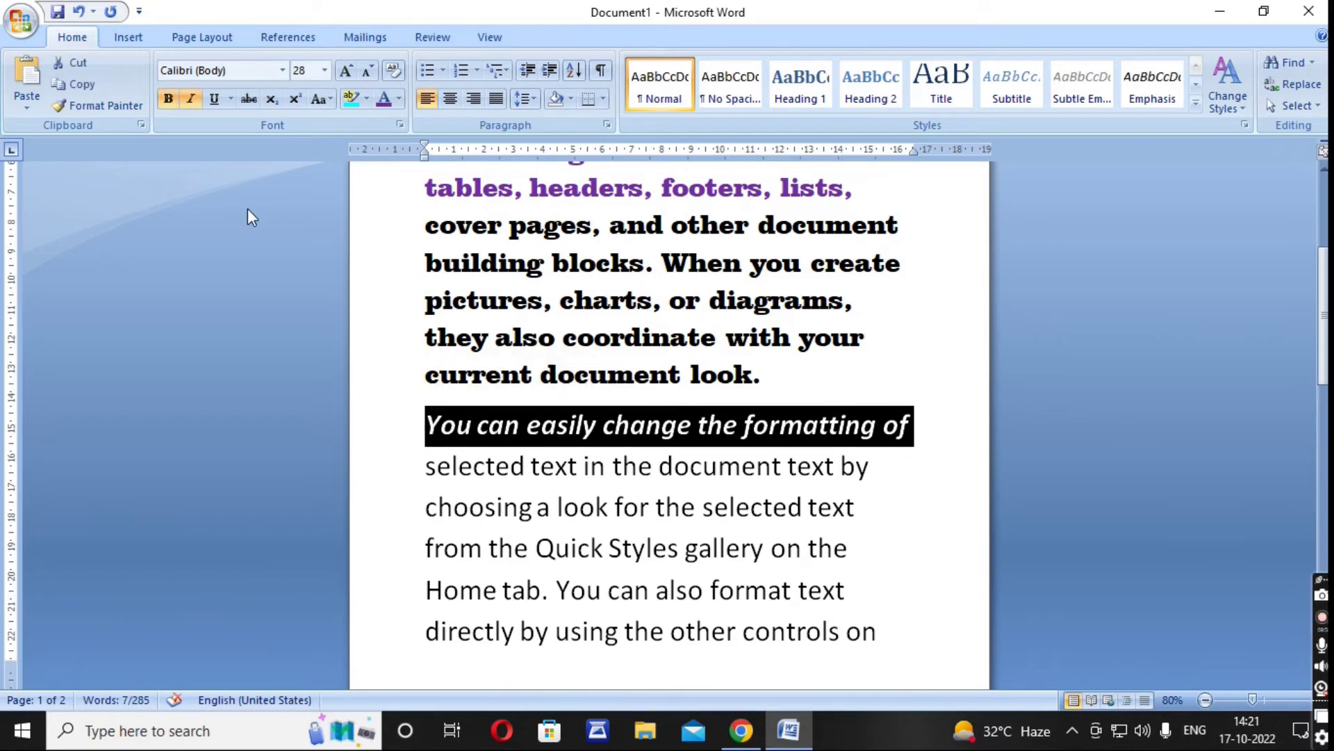
left_click(192, 101)
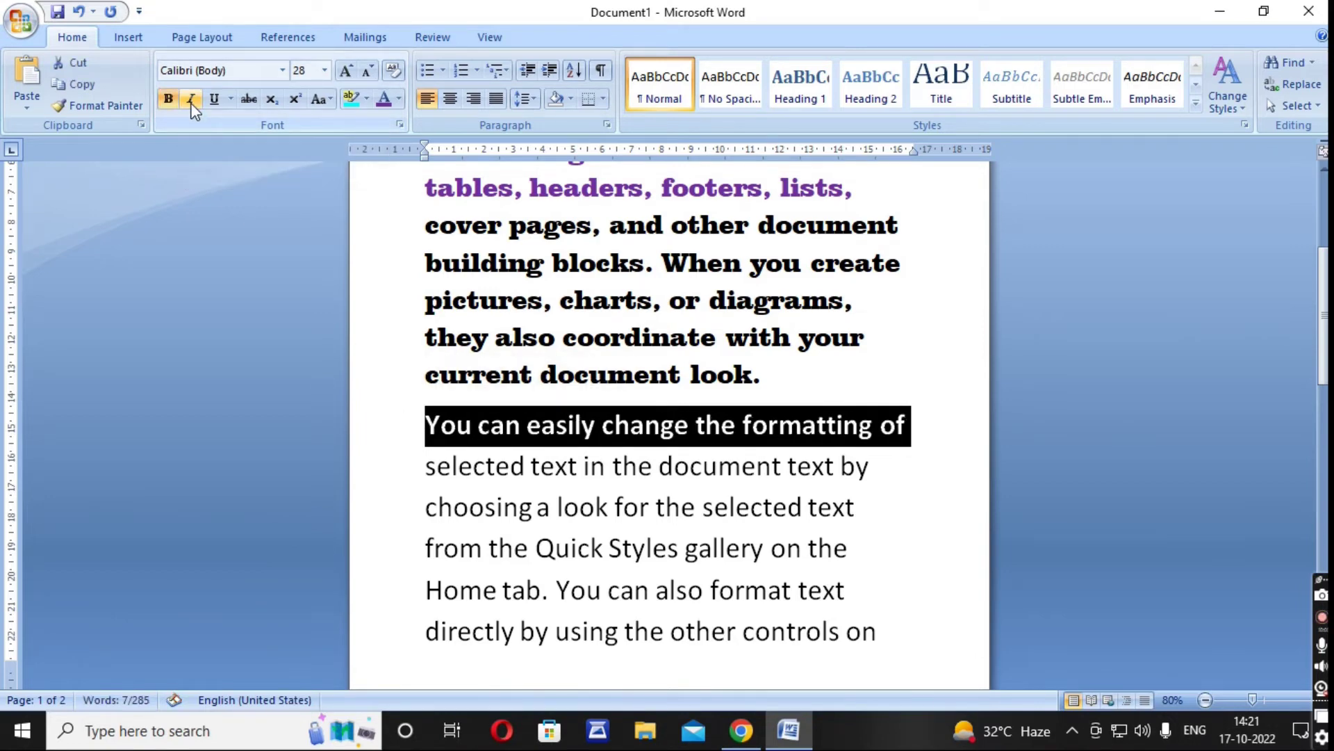
left_click(169, 99)
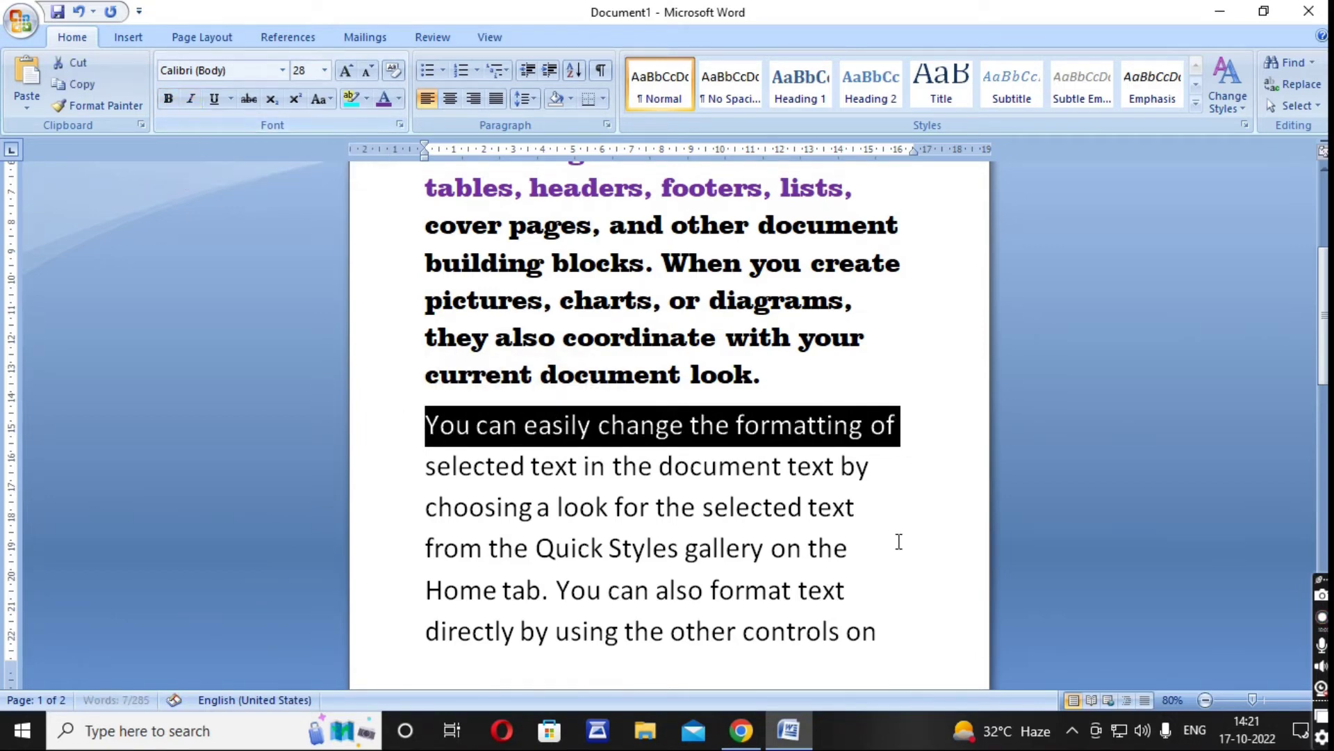
left_click(945, 534)
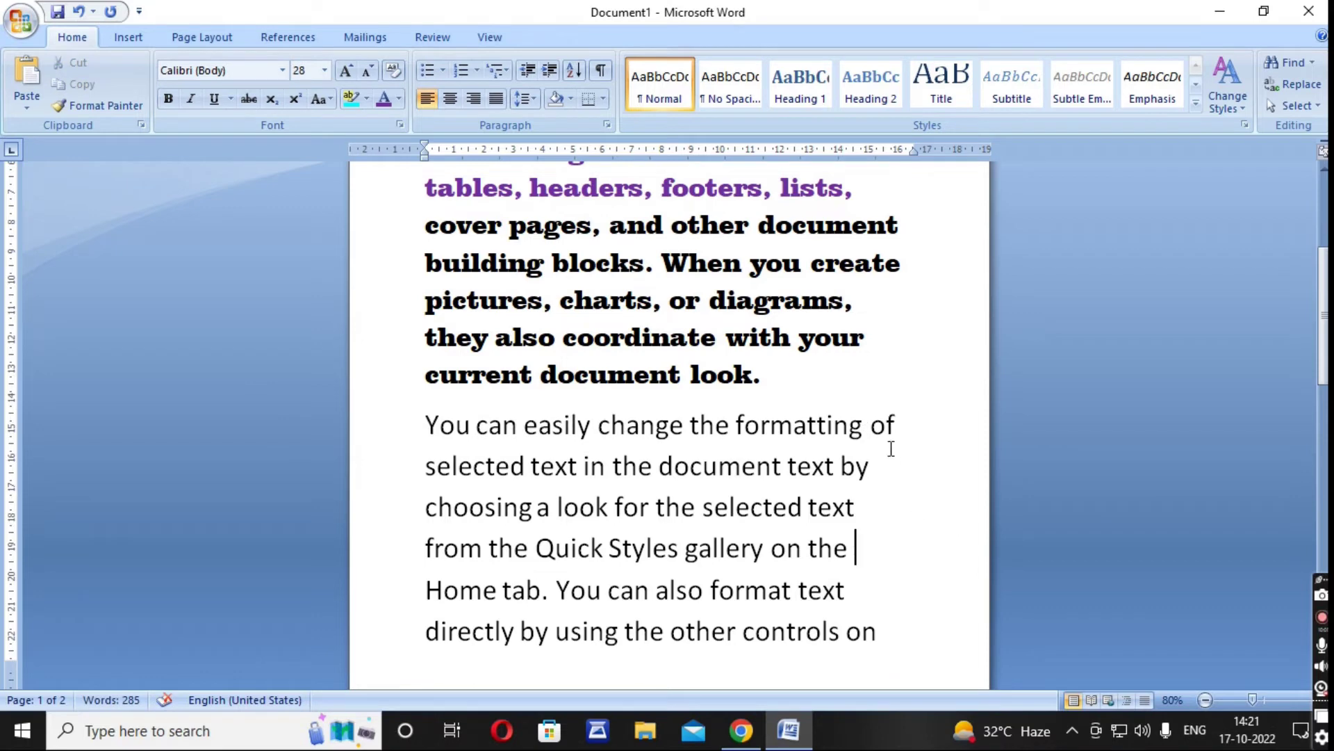
left_click(914, 433)
Type 'A2 + B2' at 20 pt on the empty last line.
scroll(915, 433, "down", 3)
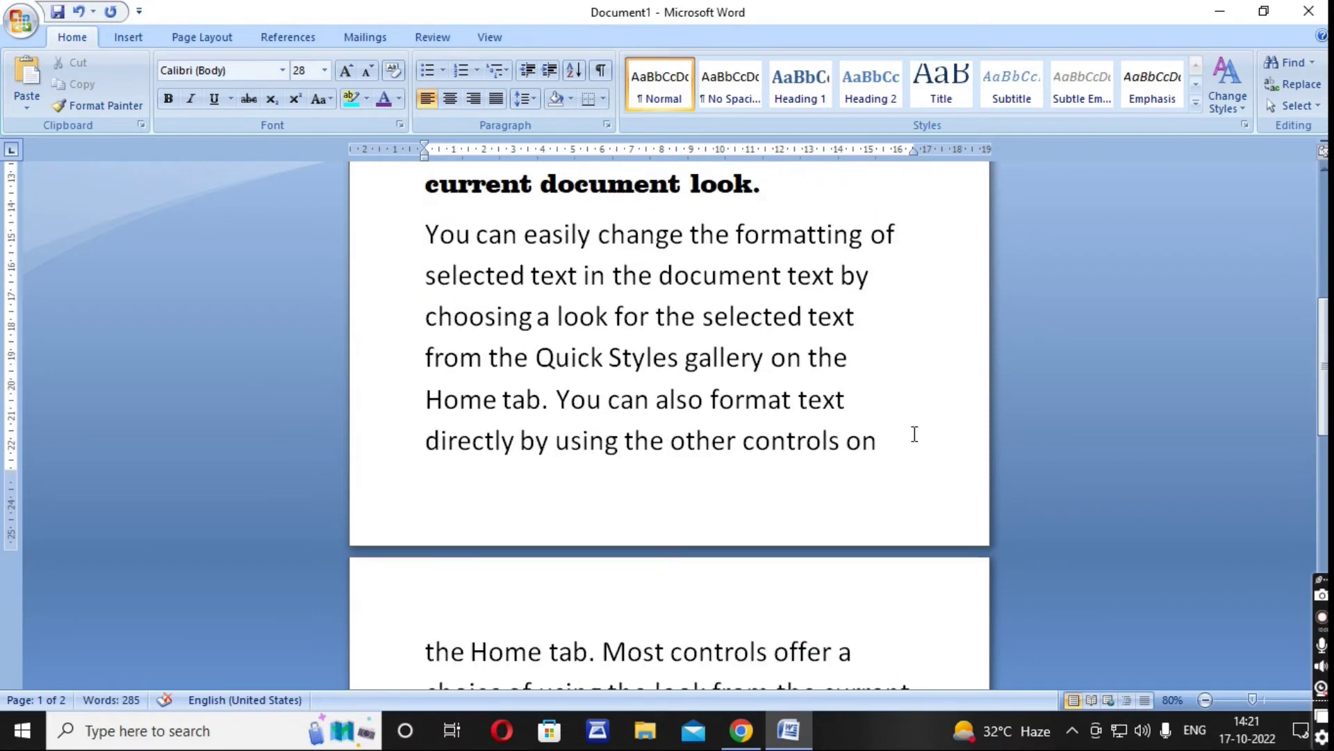
key("ctrl+z")
left_click(654, 399)
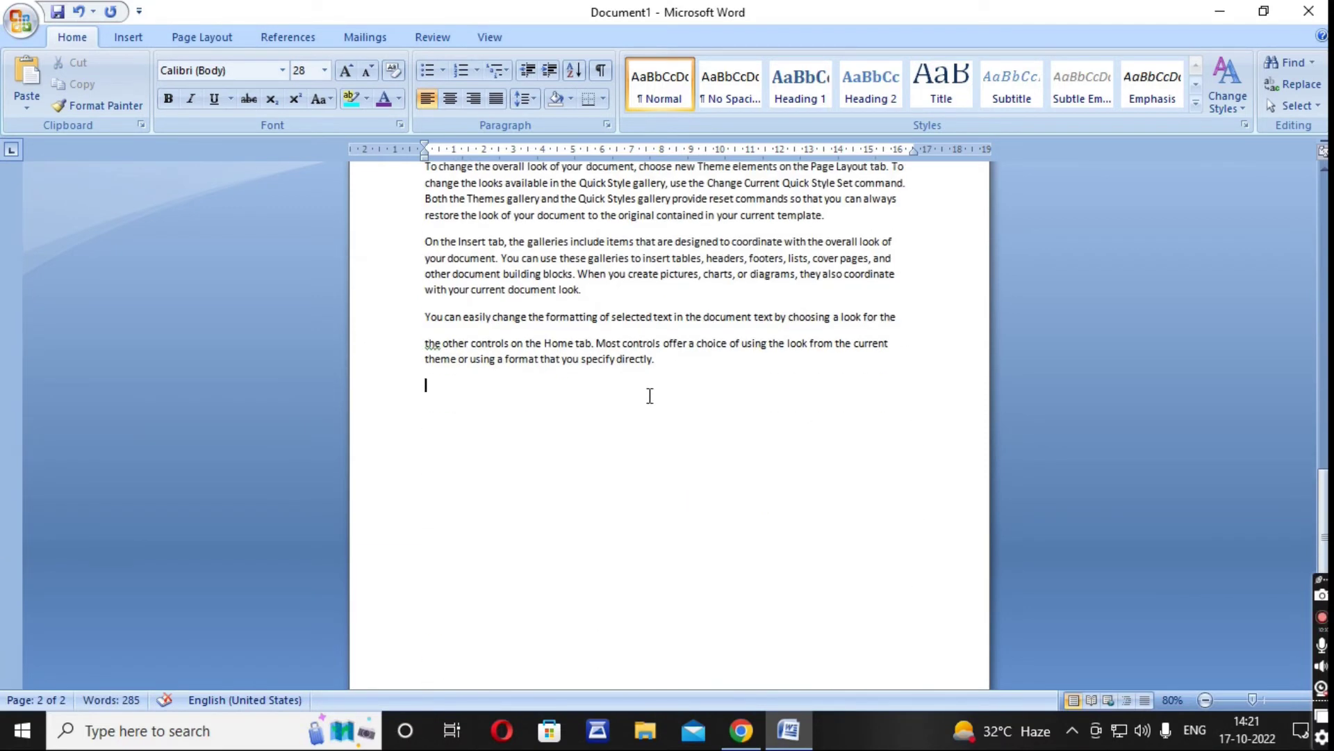
left_click(325, 70)
left_click(303, 224)
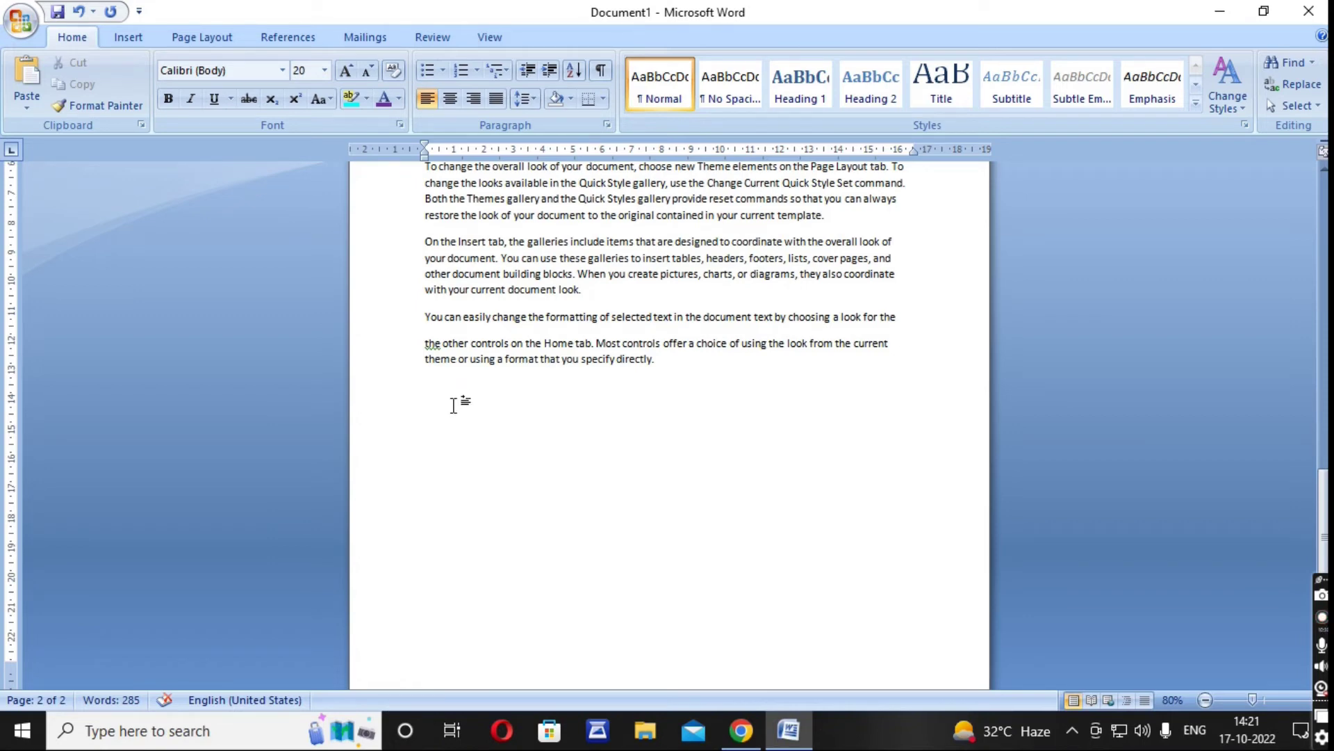
type("A2")
type(" =")
key("BackSpace")
key("BackSpace")
type("+ ")
type("B")
type("2")
Superscript both 2s, then start a new line with superscript turned off.
left_click(447, 391)
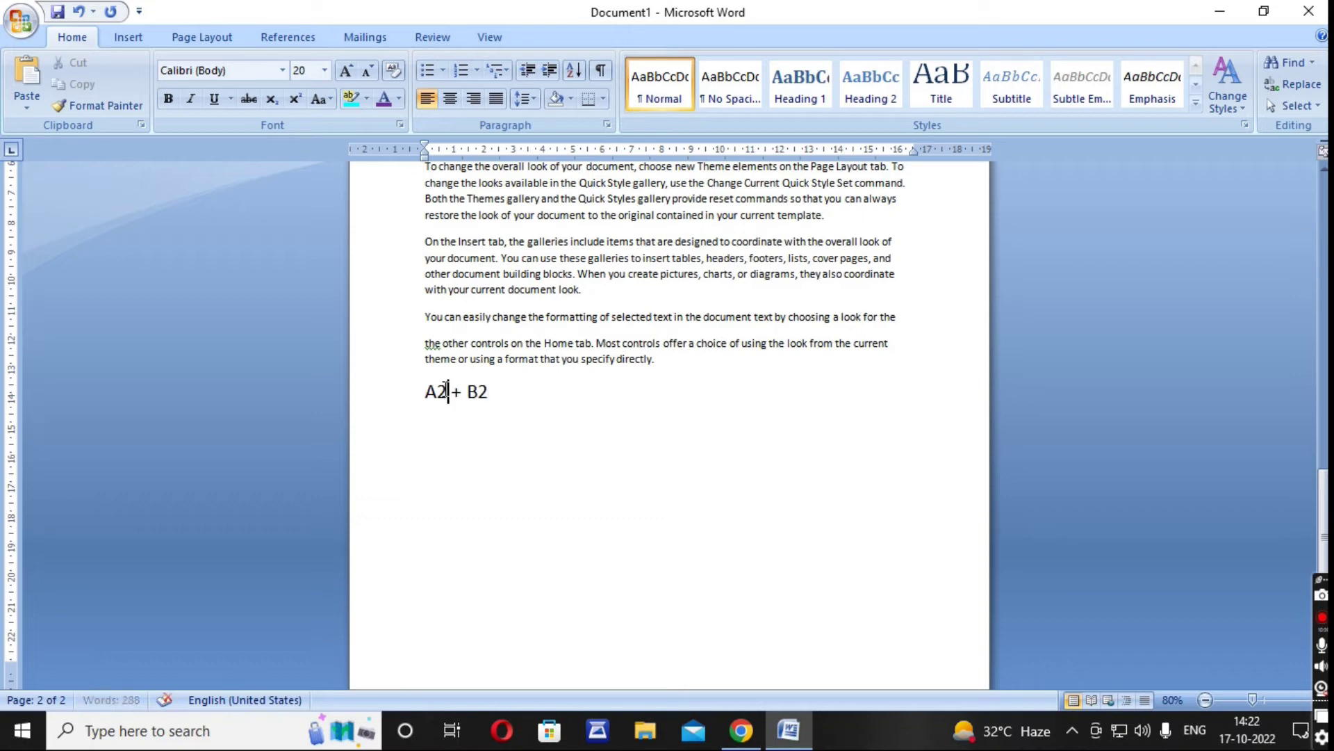
left_click_drag(443, 386, 442, 386)
left_click(296, 103)
left_click(584, 605)
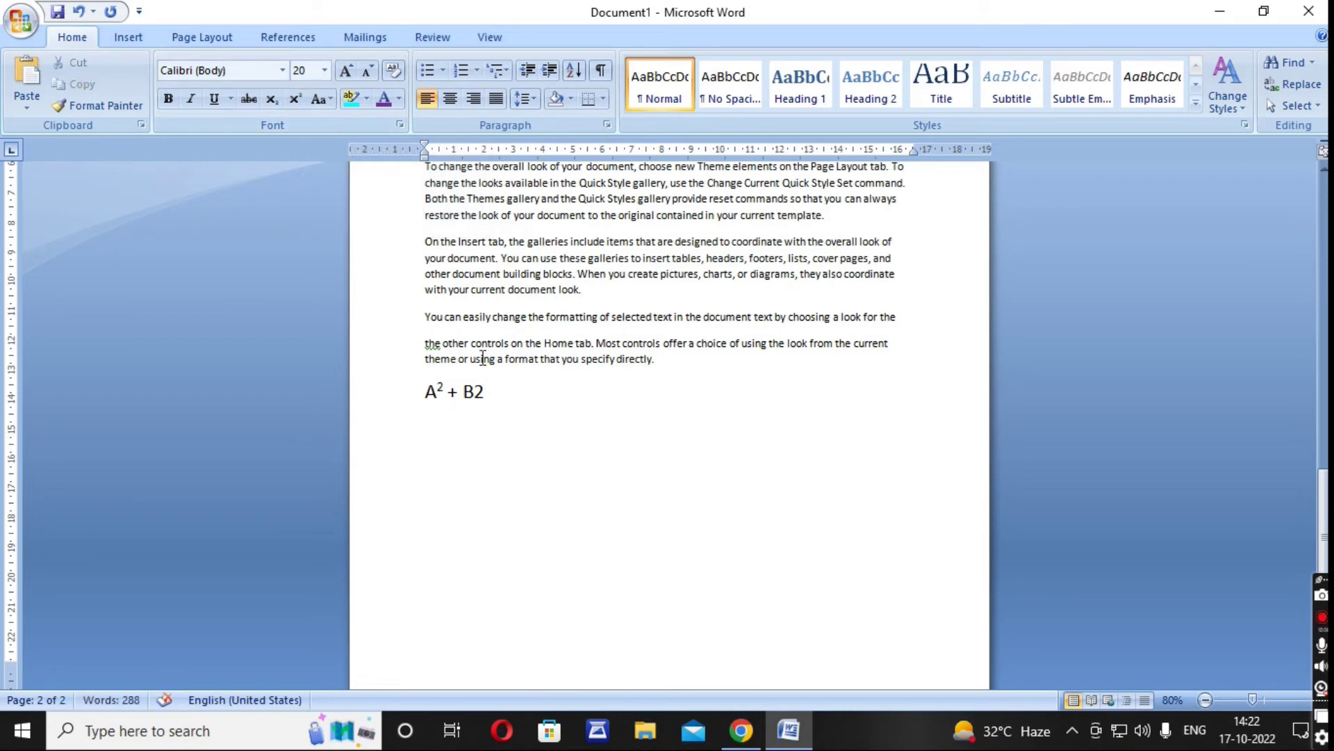
left_click_drag(487, 396, 479, 396)
left_click(400, 126)
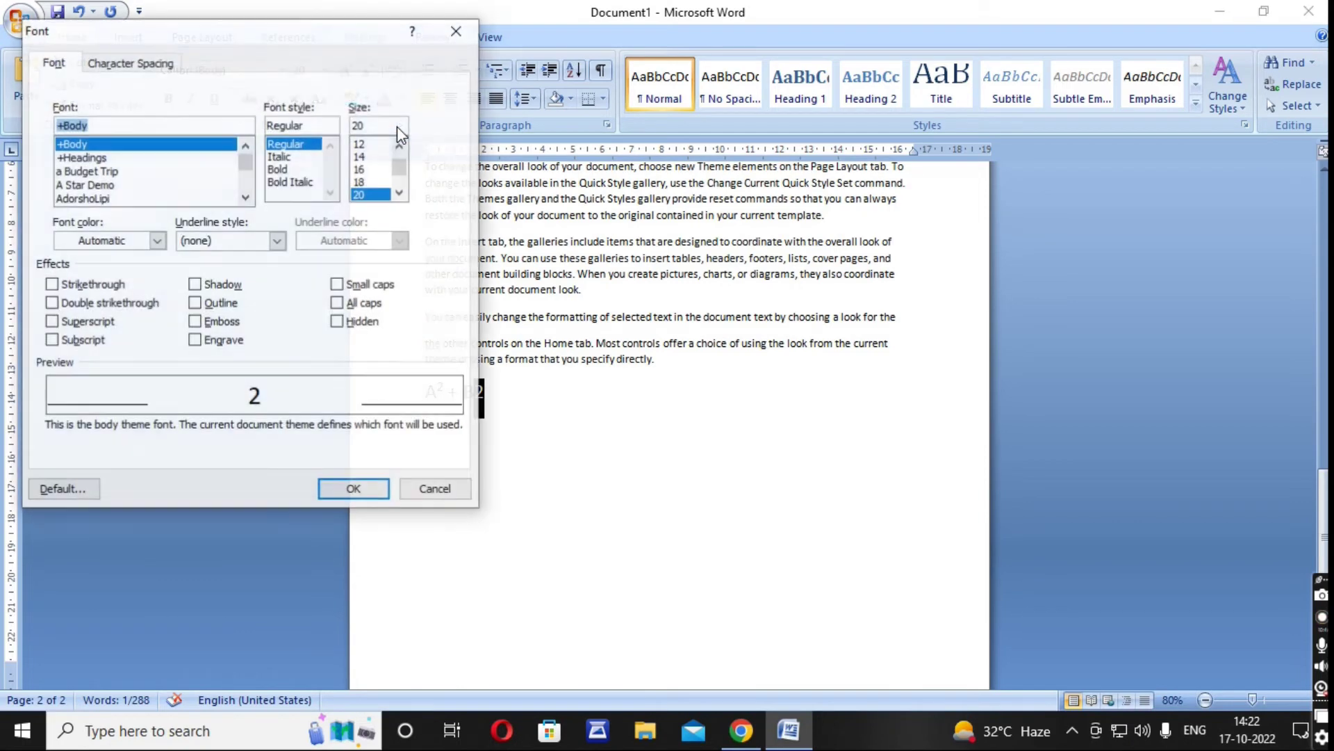
left_click(51, 321)
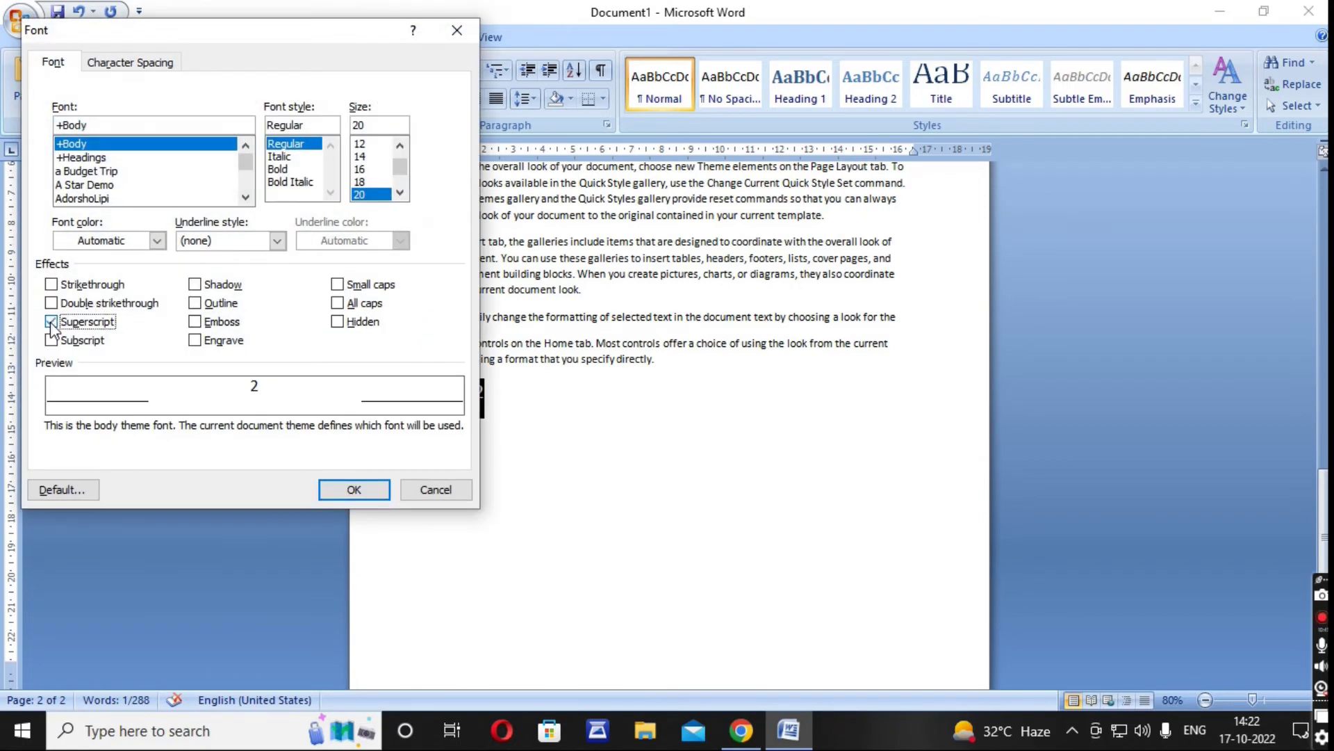
left_click(354, 490)
key("Right")
key("Return")
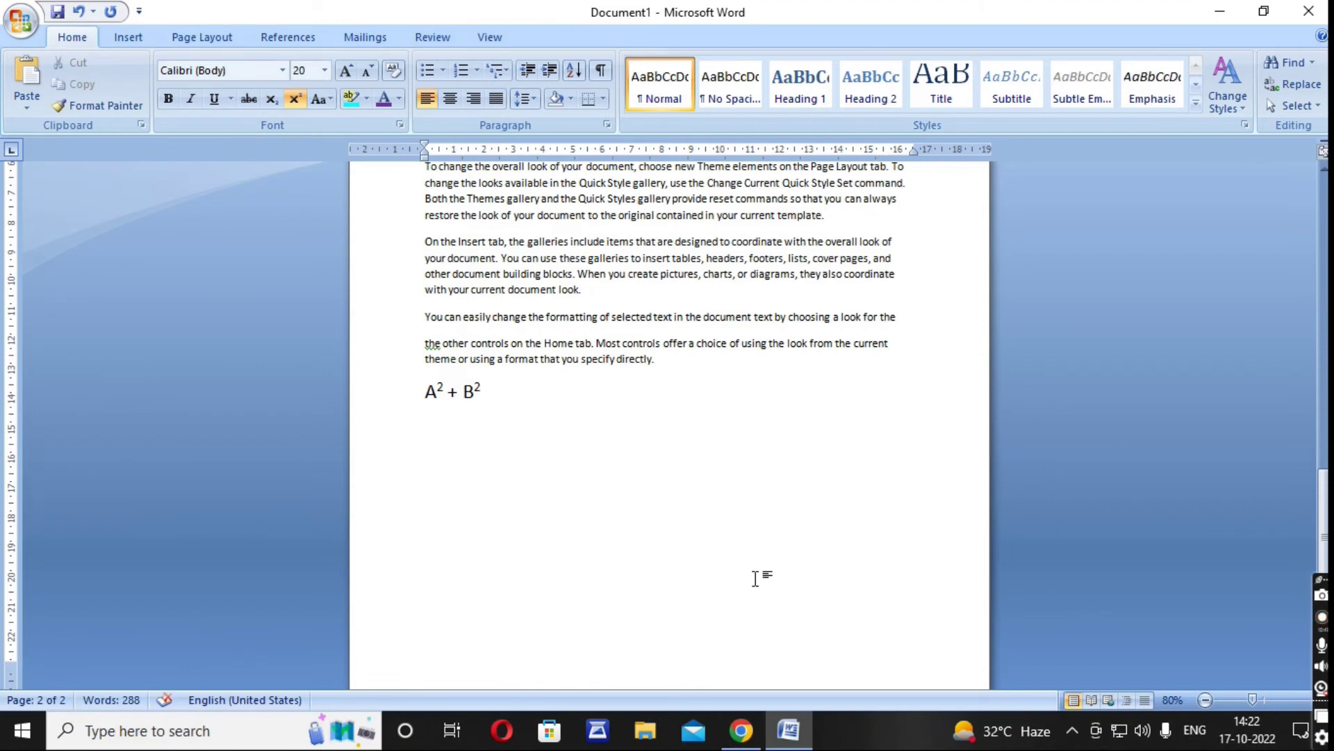
left_click(295, 99)
Type 'H2SO4' and set it to 28 pt.
type("H2")
type("SO")
type("4")
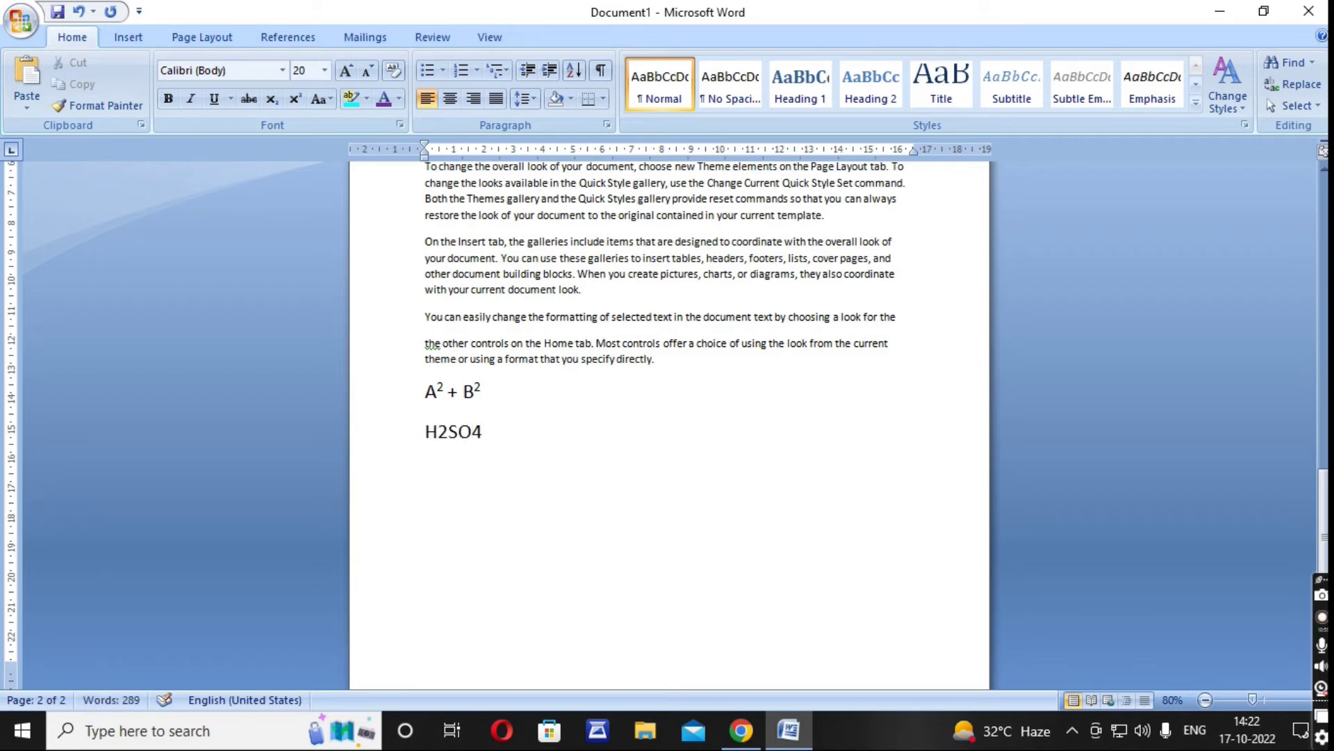
left_click_drag(548, 440, 387, 419)
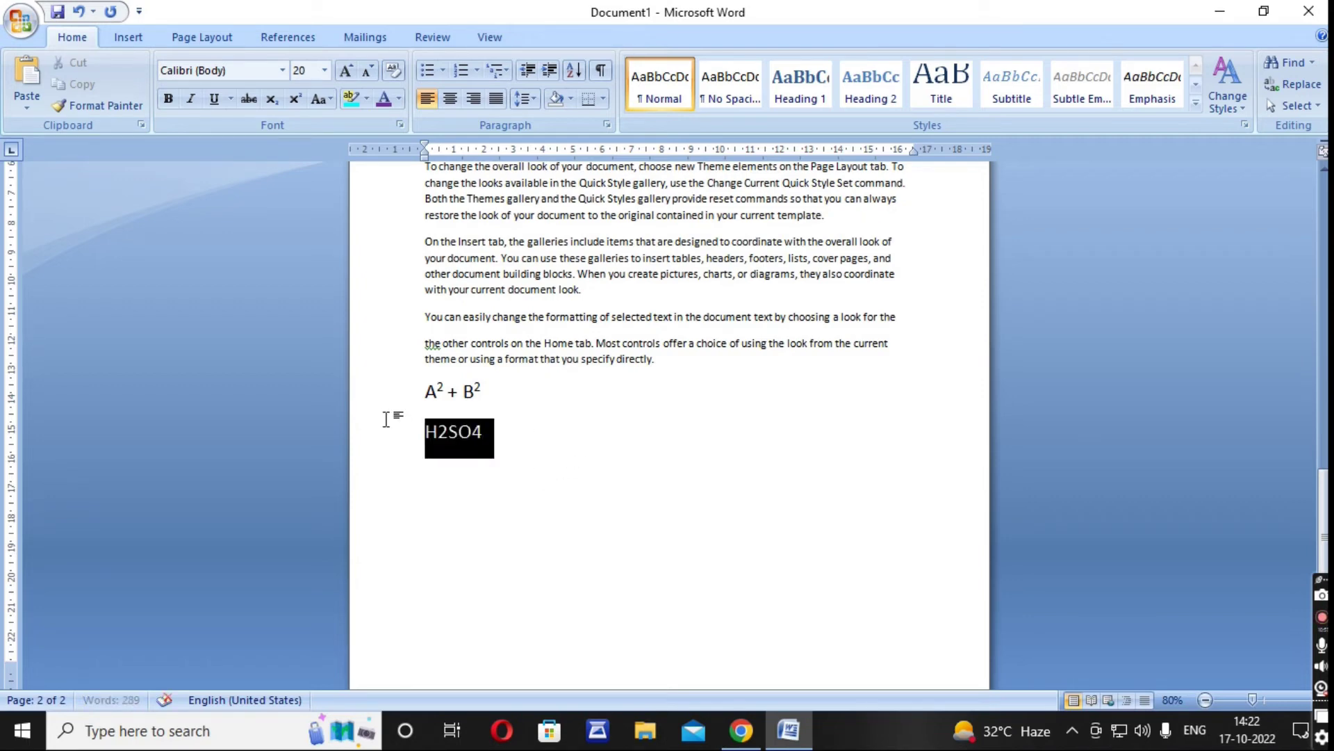
left_click(323, 70)
left_click(306, 299)
left_click(636, 510)
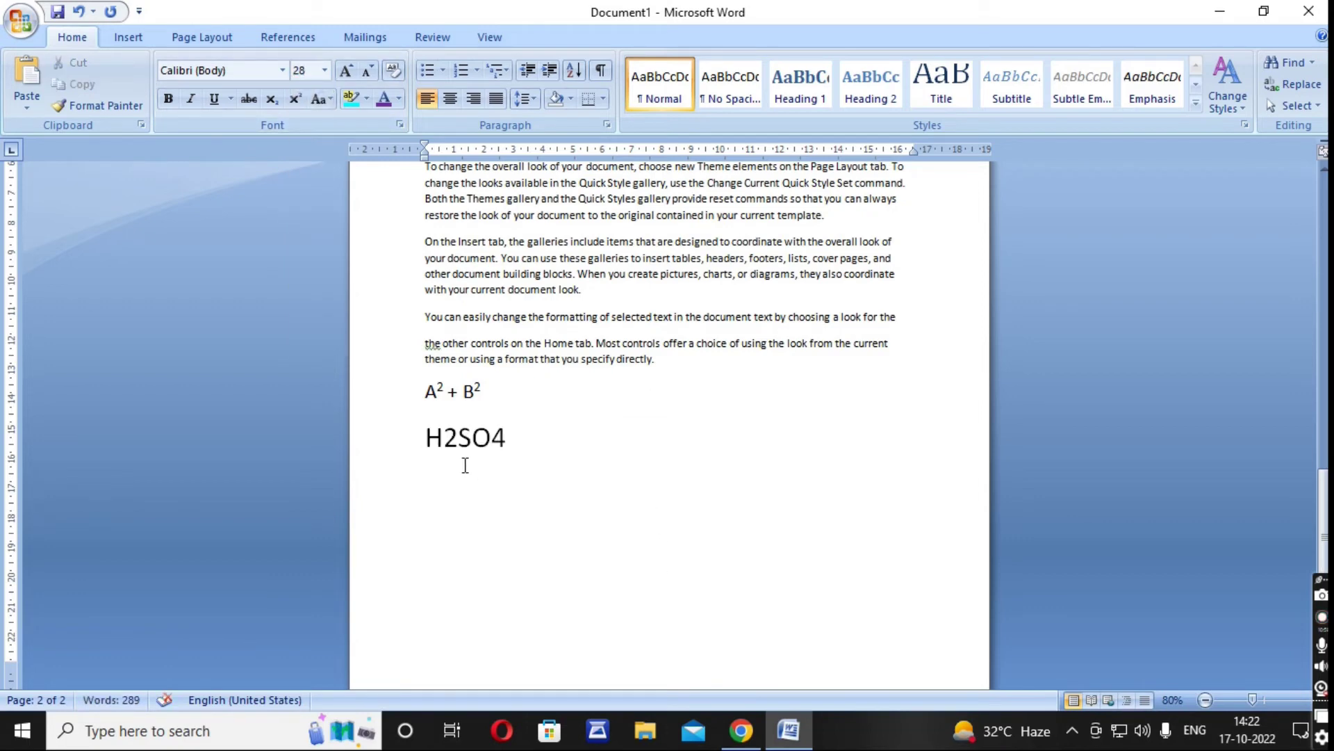
Make the 2 and the 4 subscripts, then start a new line.
mouse_move(444, 444)
left_mouse_down()
mouse_move(496, 445)
mouse_move(445, 442)
left_mouse_up()
left_click(506, 493)
left_click(459, 438)
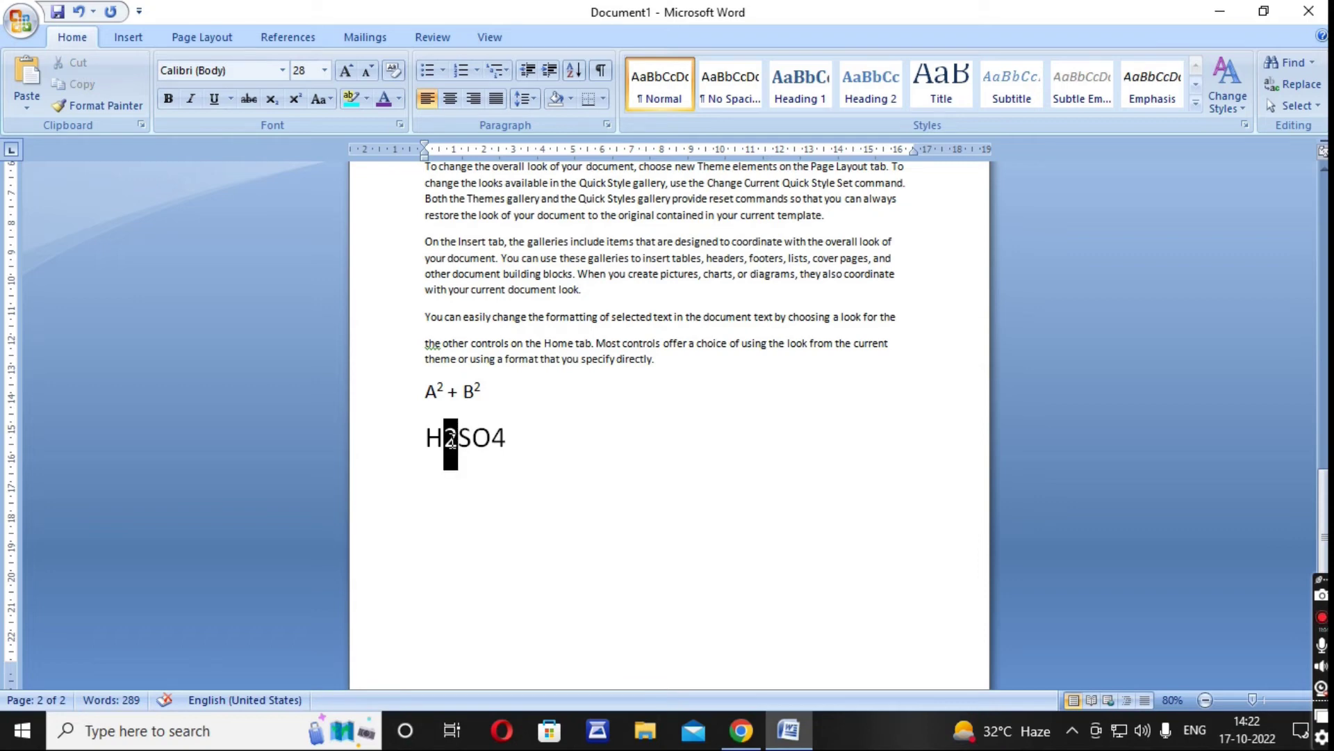
left_click(401, 125)
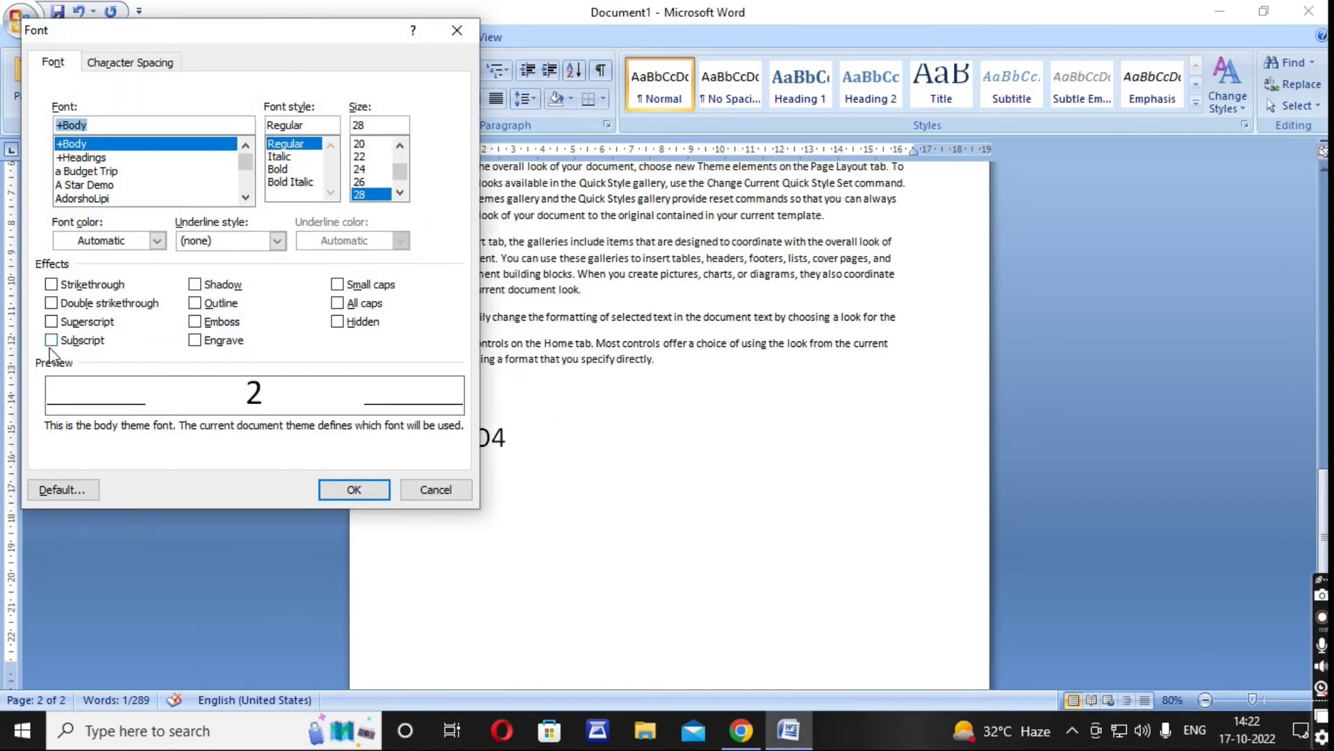
left_click(52, 343)
left_click(358, 492)
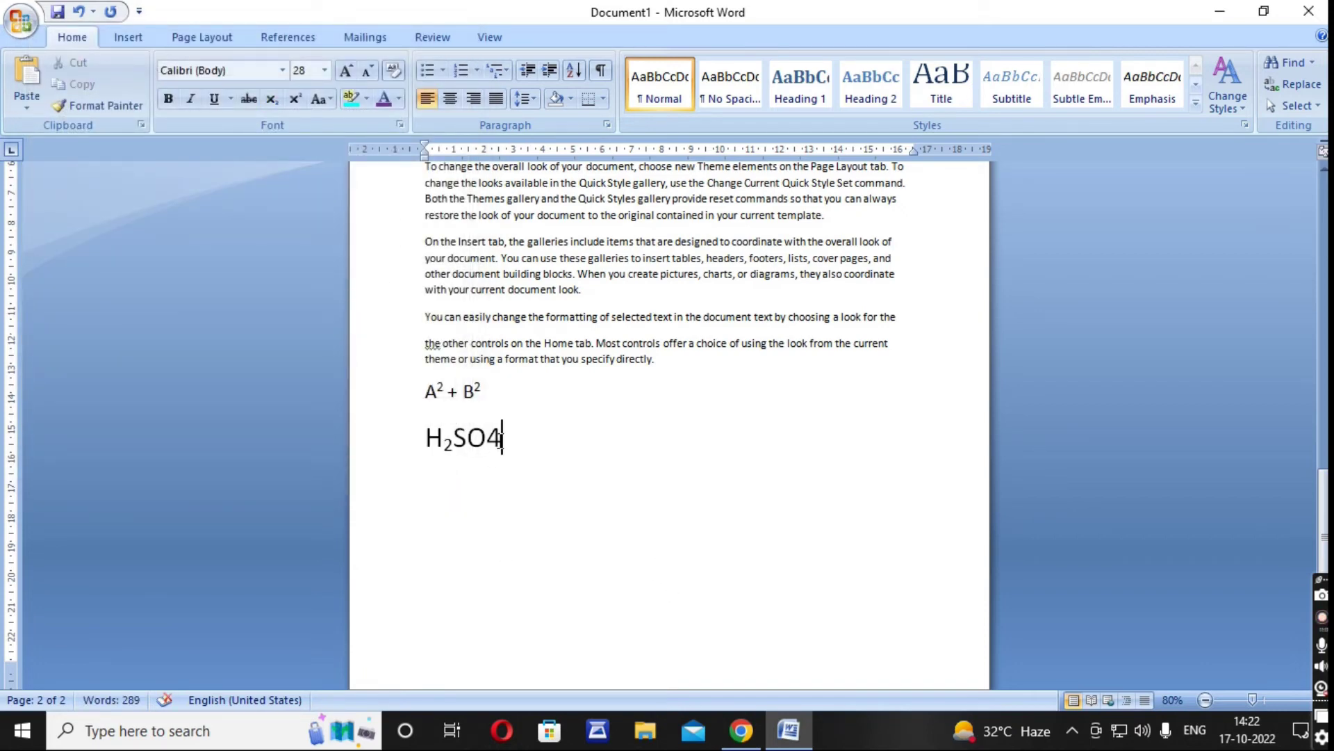
left_click_drag(497, 437, 486, 438)
left_click(269, 103)
left_click(580, 515)
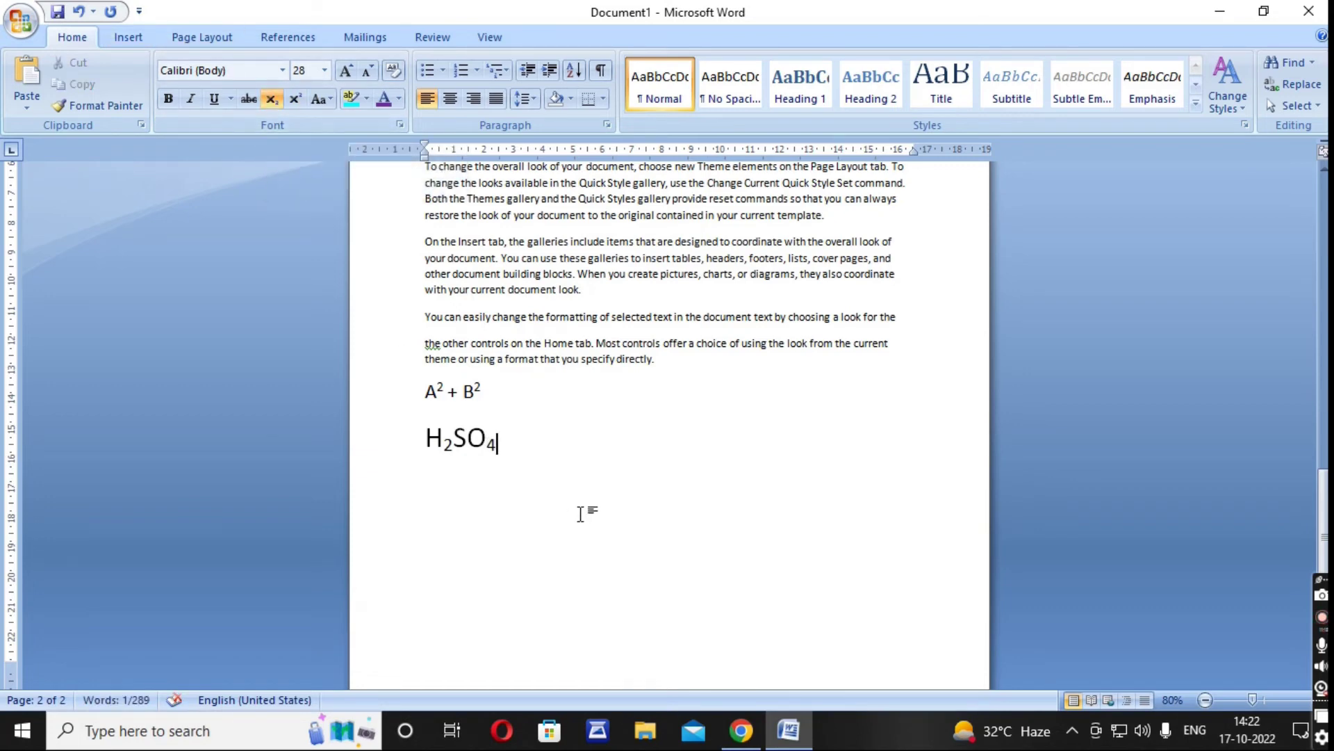
key("Return")
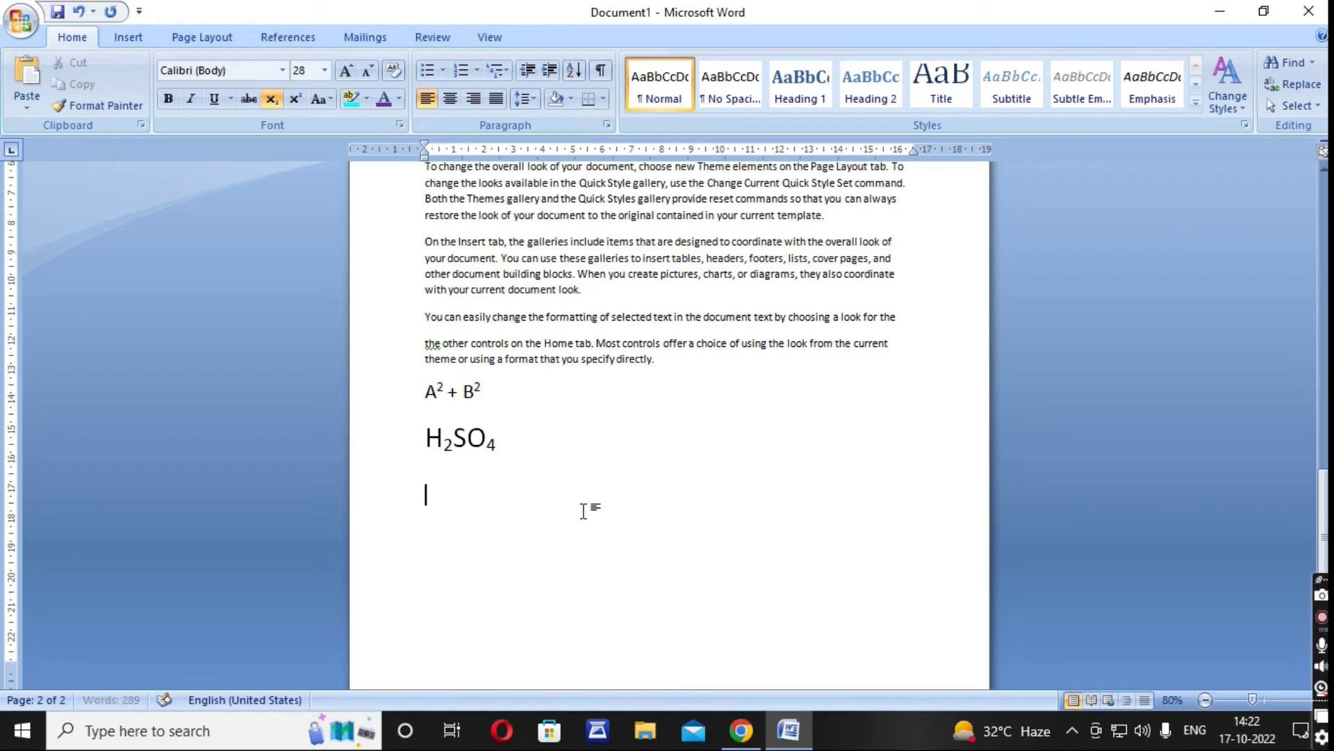
Set the 'To change the overall look' paragraph to 24 pt.
scroll(751, 455, "up", 5)
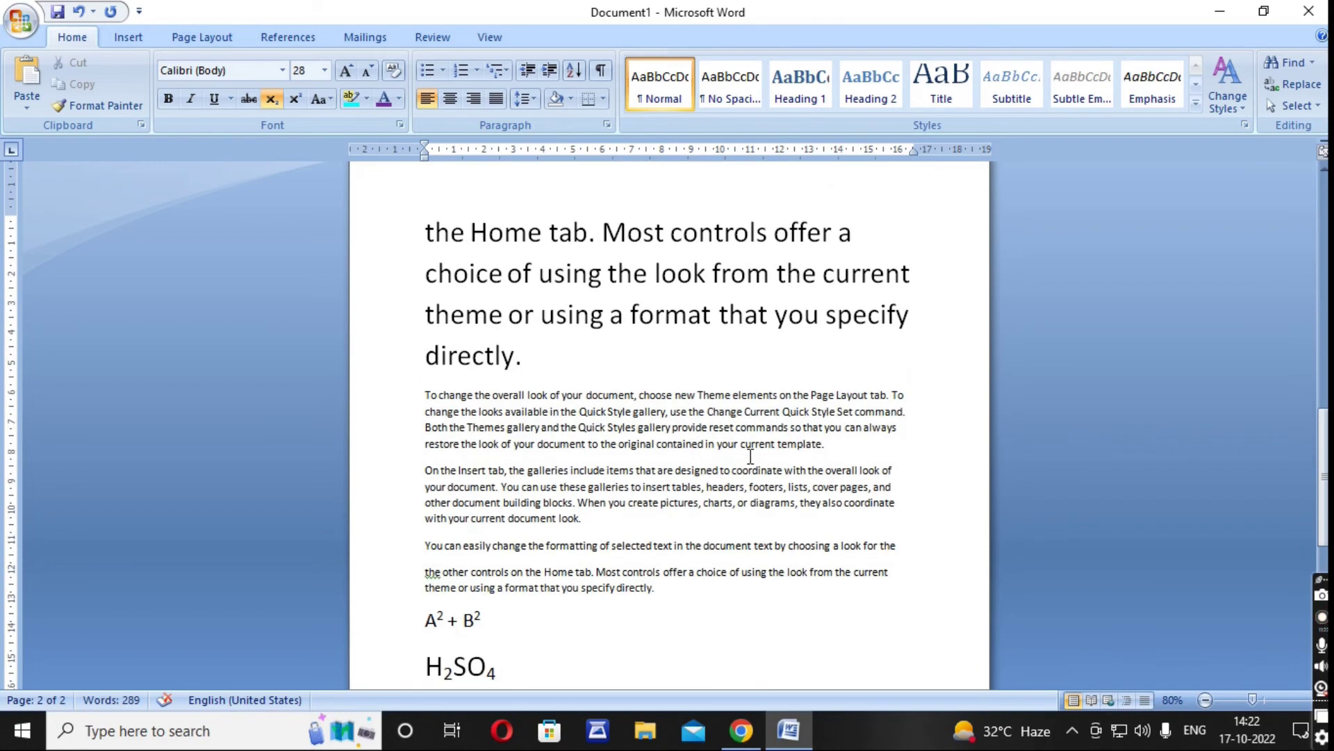
left_click_drag(417, 394, 843, 452)
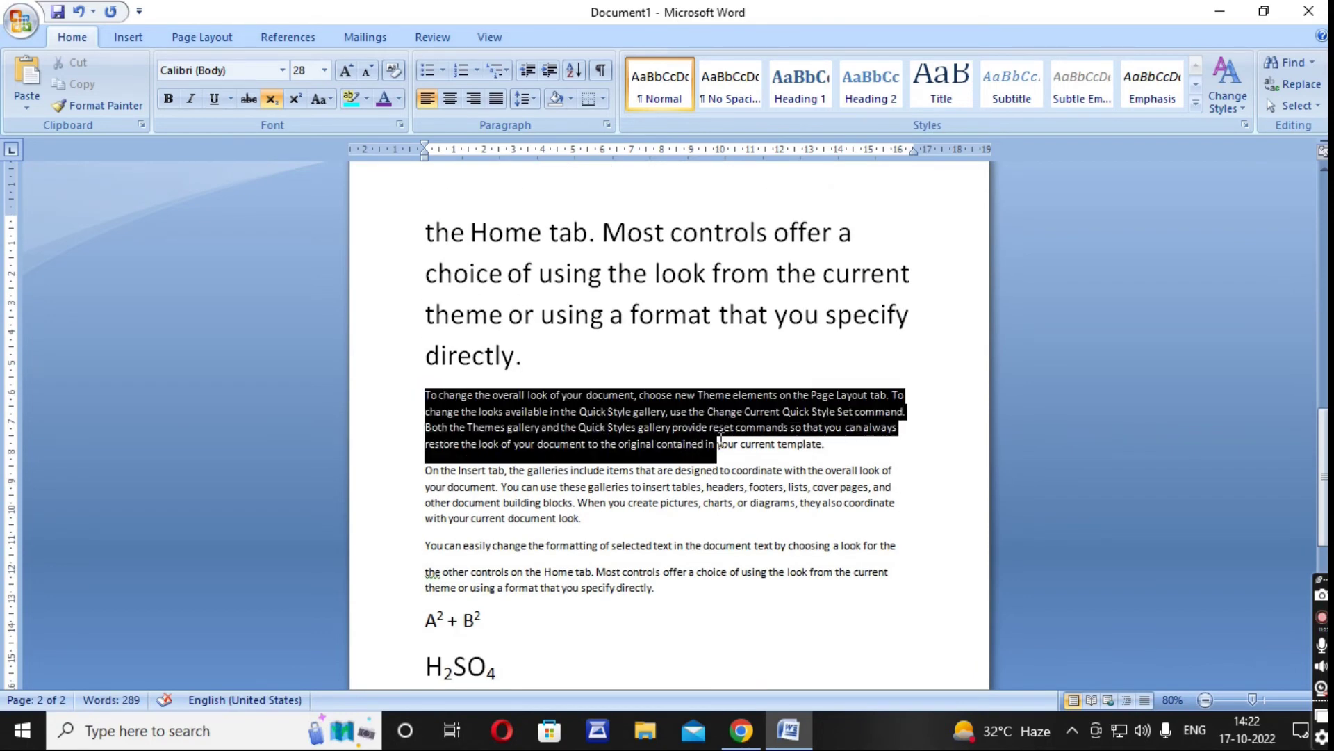
left_click(325, 71)
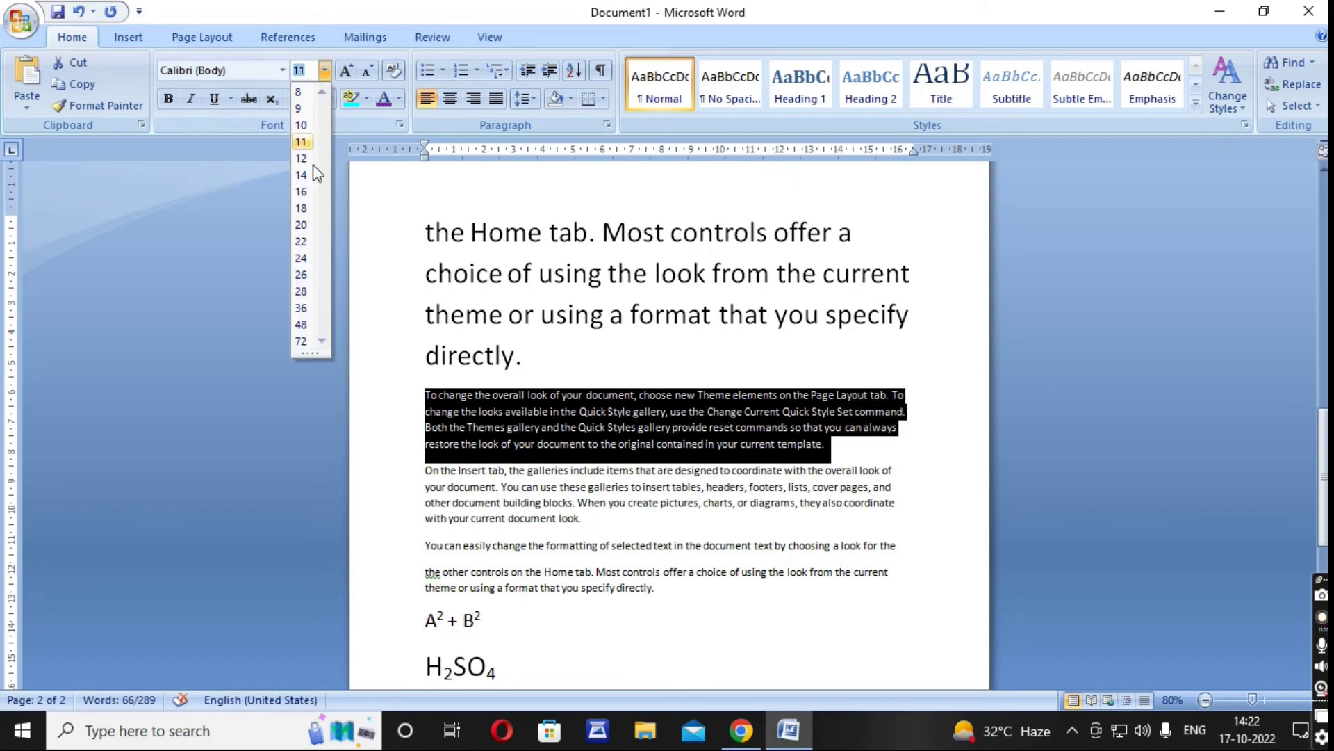
left_click(304, 268)
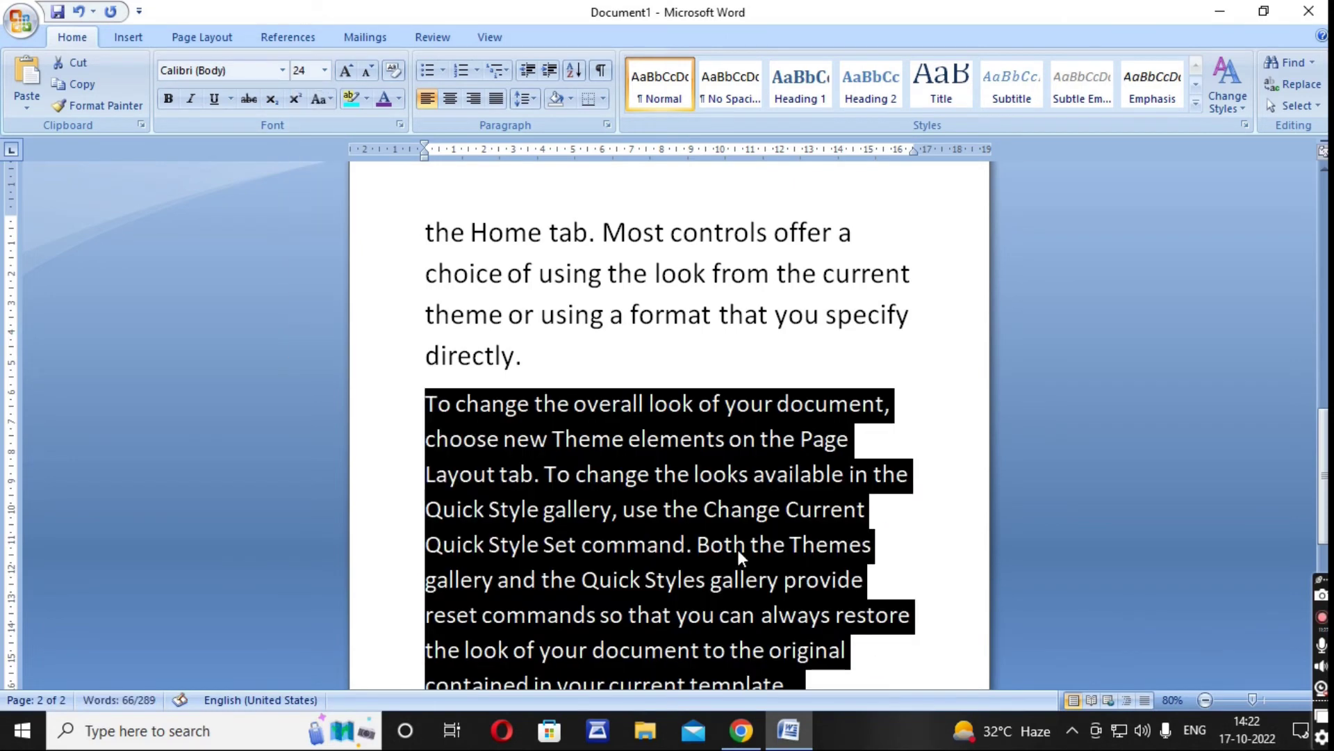
Convert the paragraph to UPPERCASE and then to Sentence case.
scroll(737, 547, "down", 2)
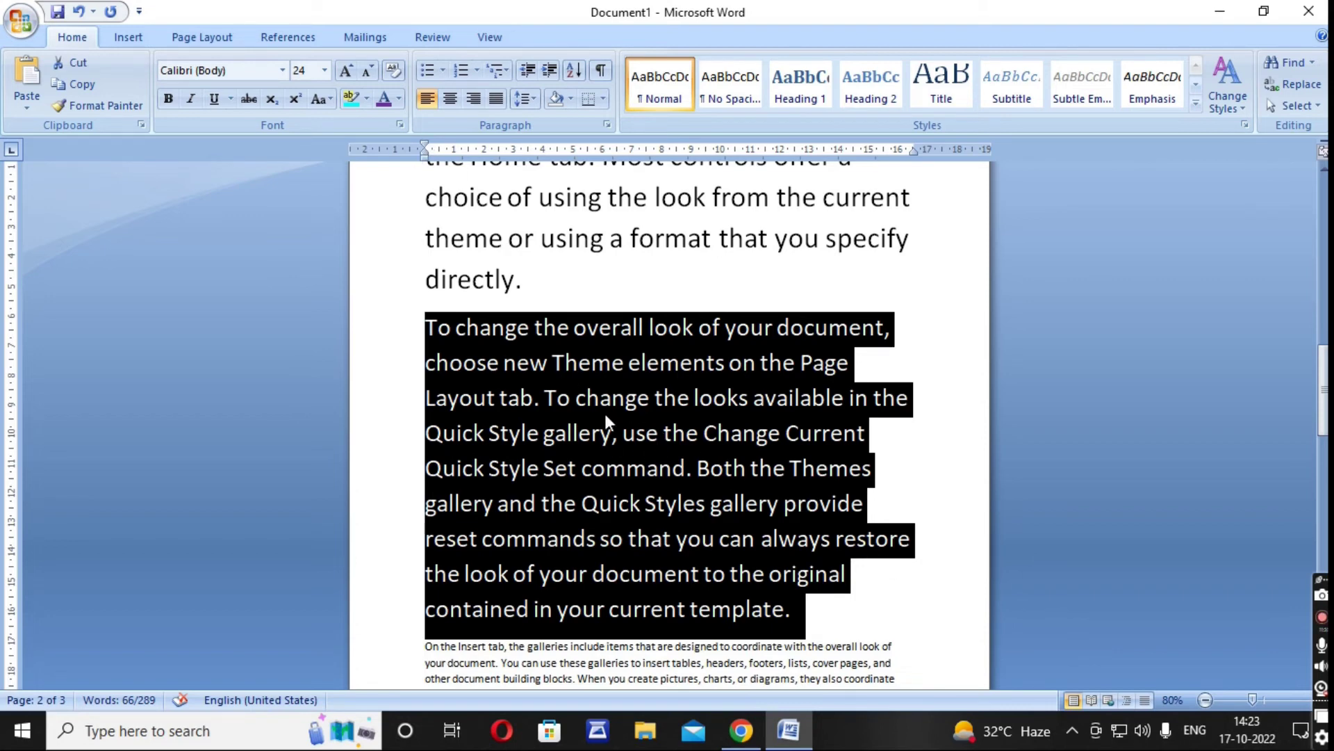
left_click(330, 102)
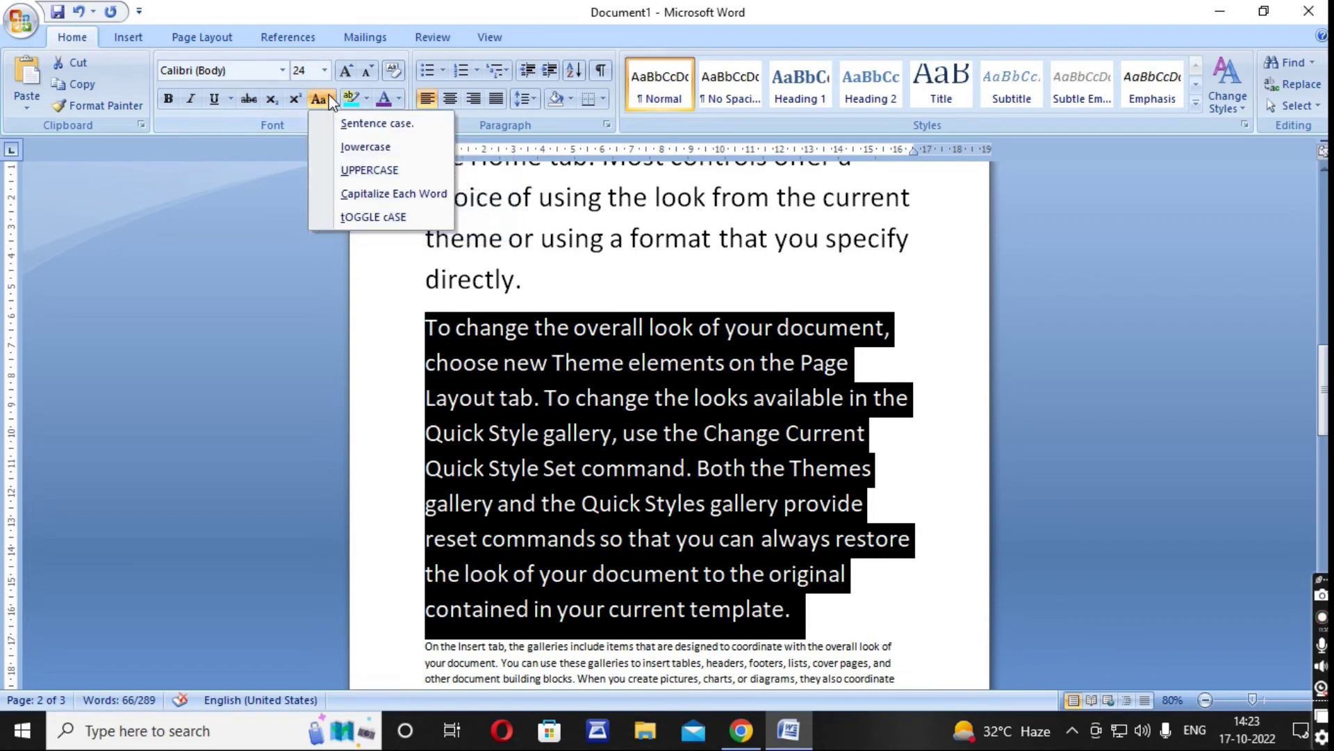
left_click(340, 165)
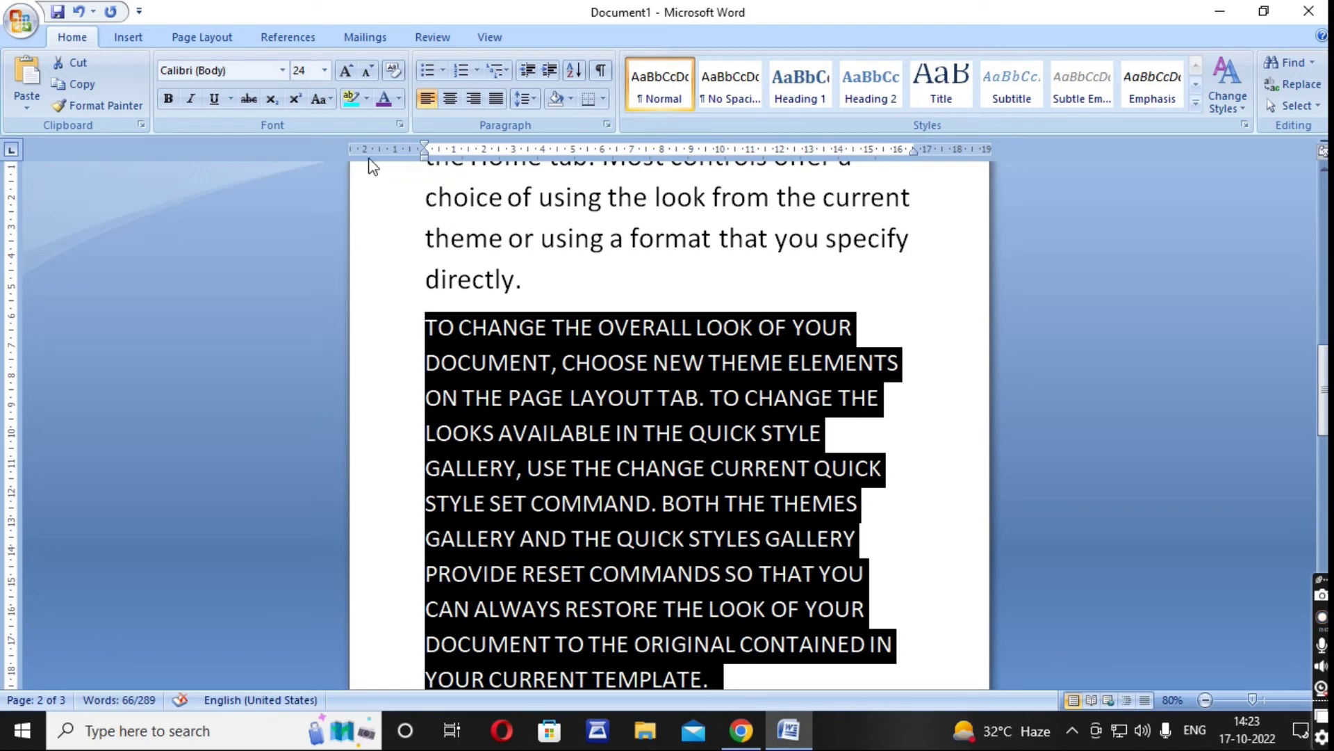
left_click(324, 99)
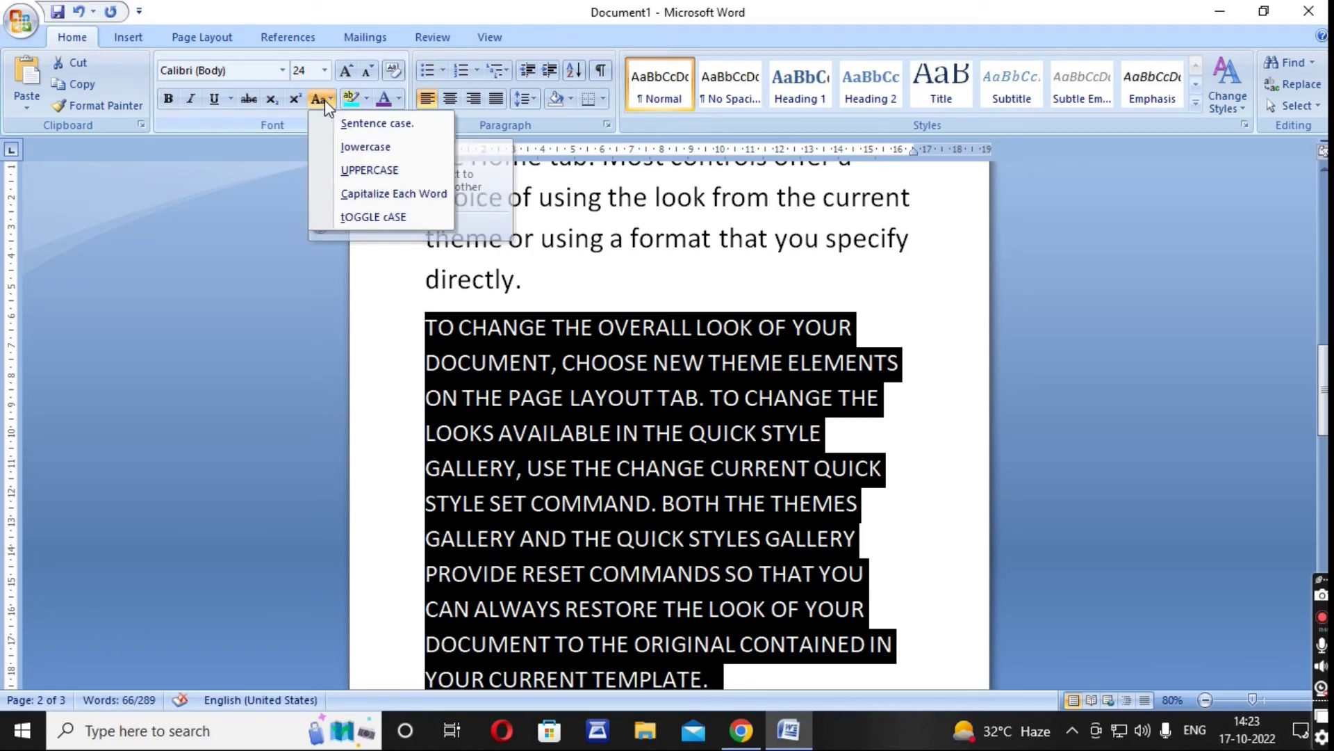
left_click(357, 126)
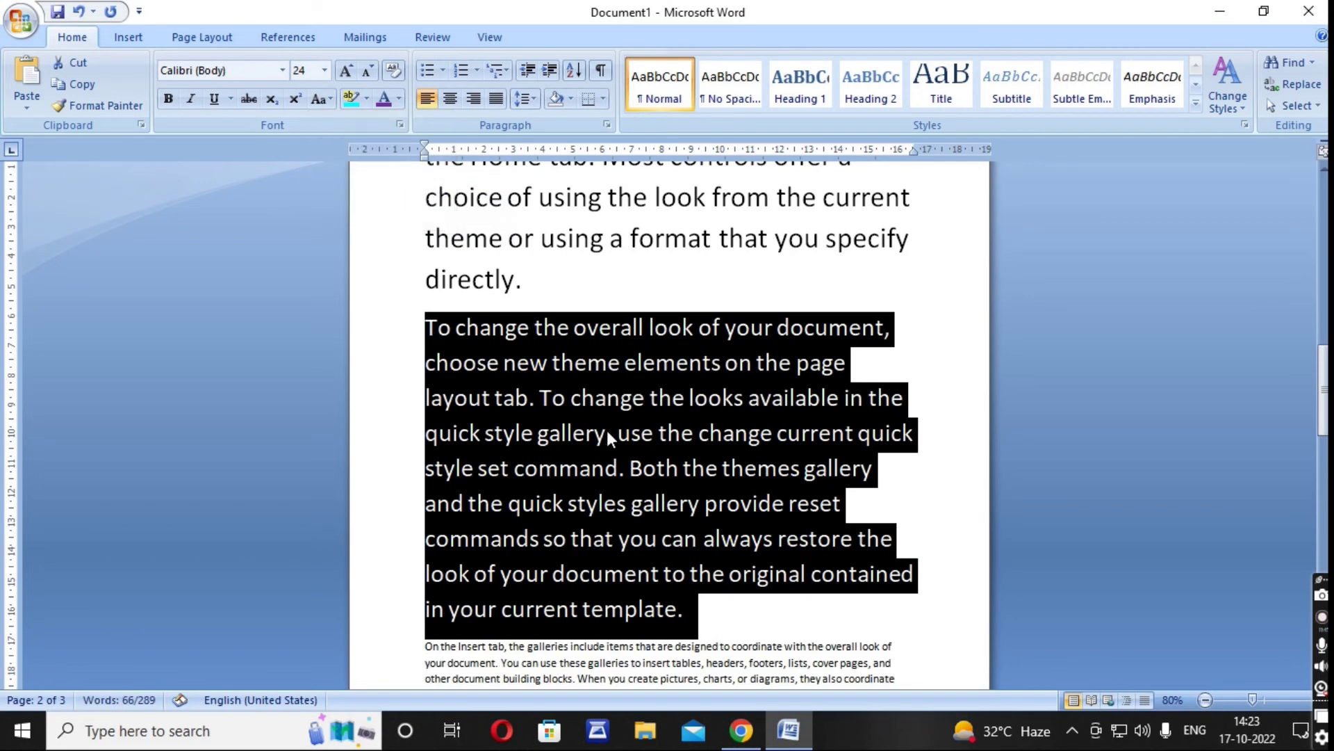
left_click(784, 626)
left_click(327, 97)
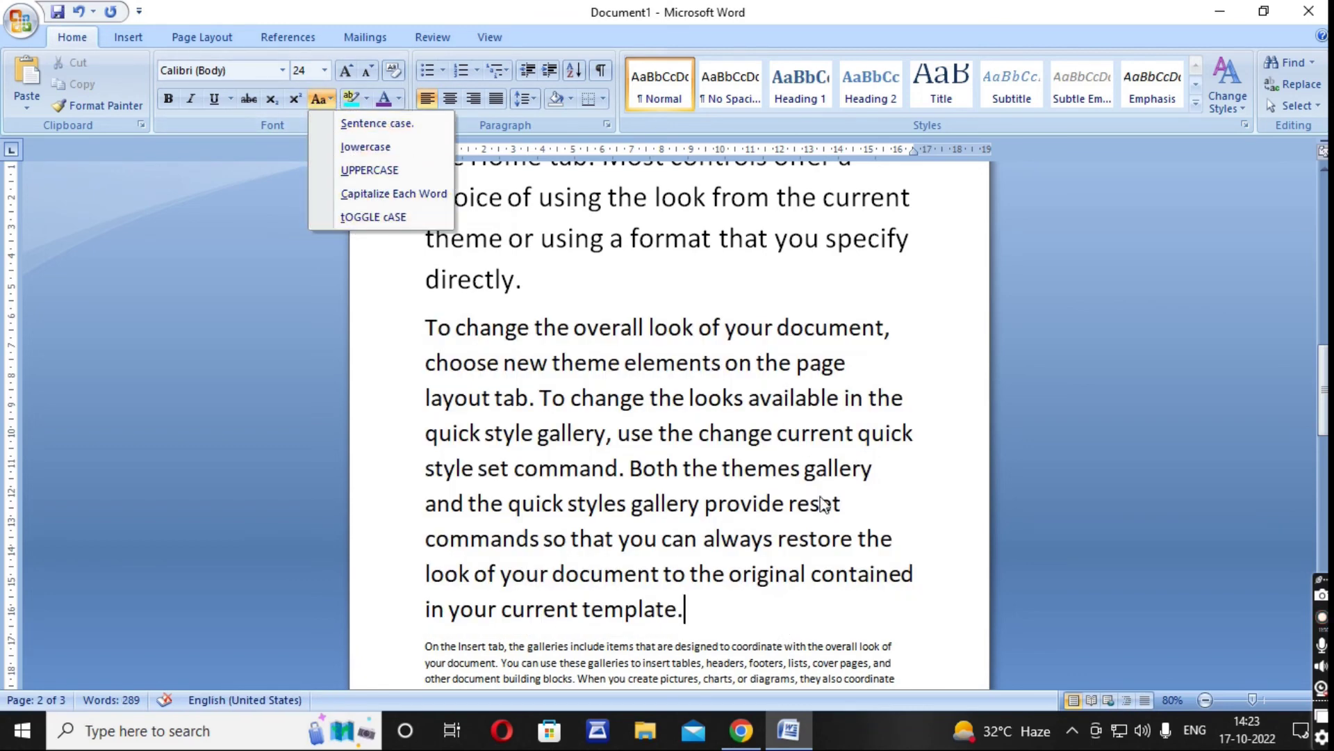
left_click(740, 619)
Set the 'To change the overall look' paragraph to 72 pt, then enlarge it further.
scroll(741, 544, "down", 2)
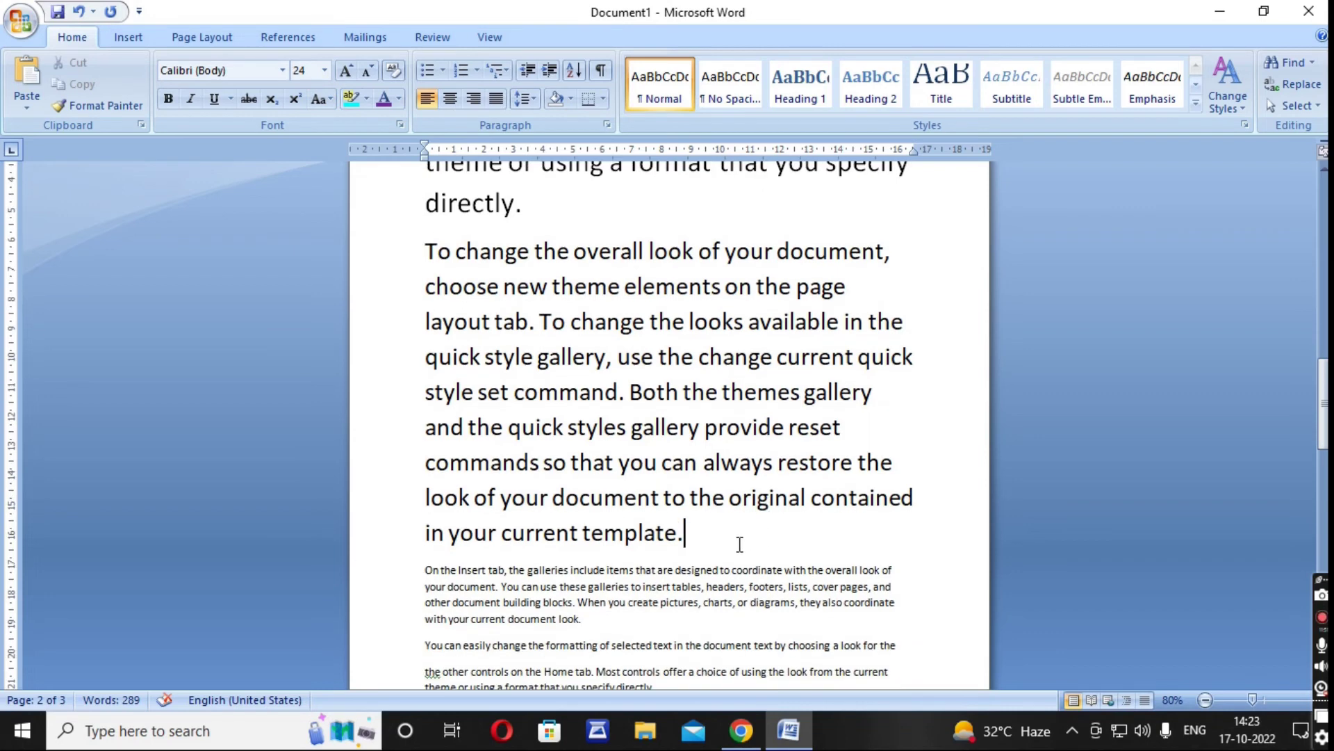
left_click_drag(740, 544, 421, 268)
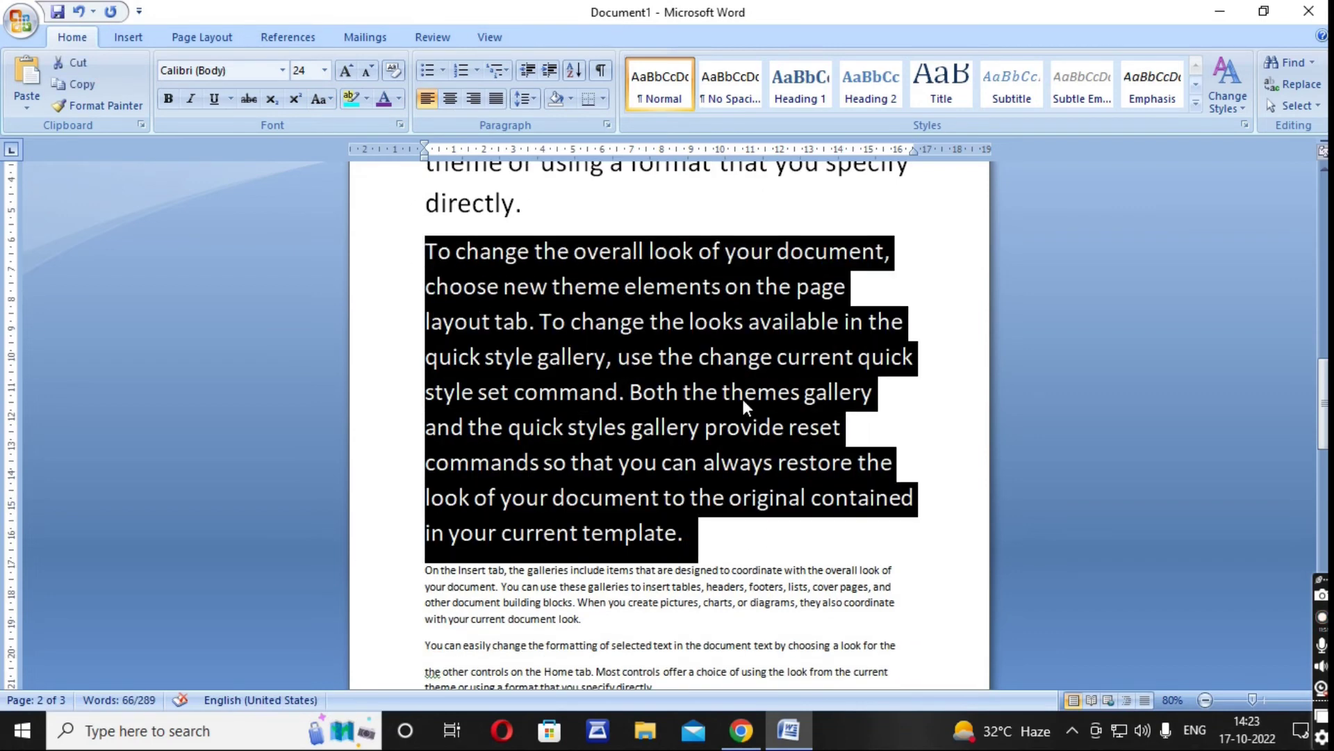
left_click(324, 70)
left_click(316, 341)
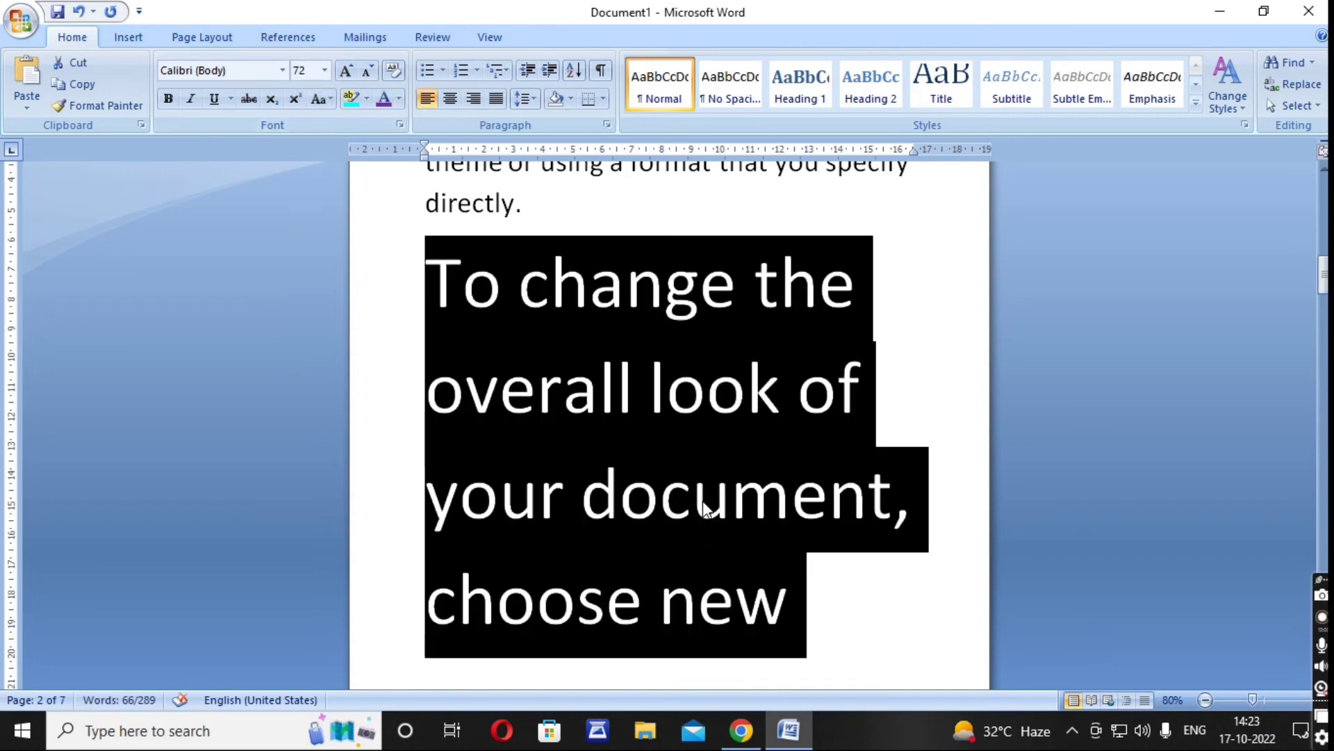
left_click(346, 70)
left_click(346, 70)
left_click(346, 70)
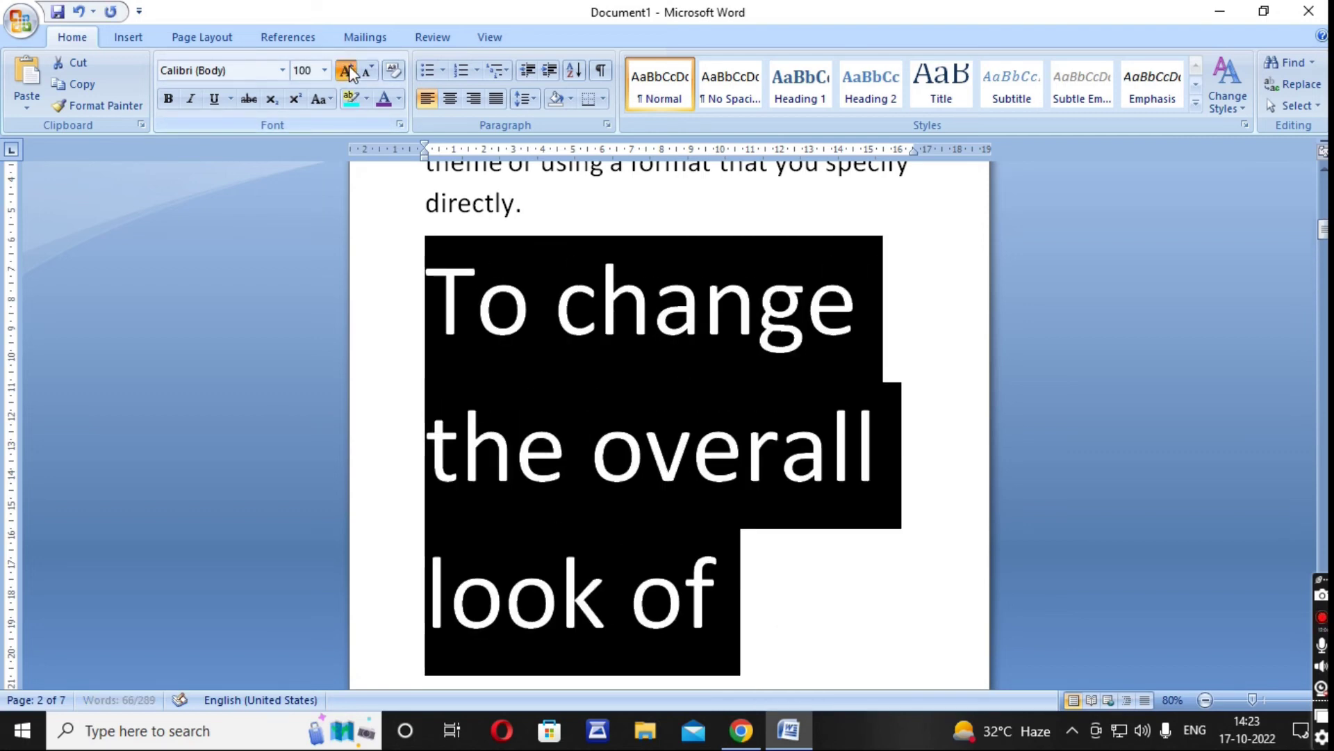
left_click(350, 72)
Shrink the paragraph step by step back down to 16 pt.
left_click(368, 72)
left_click(369, 72)
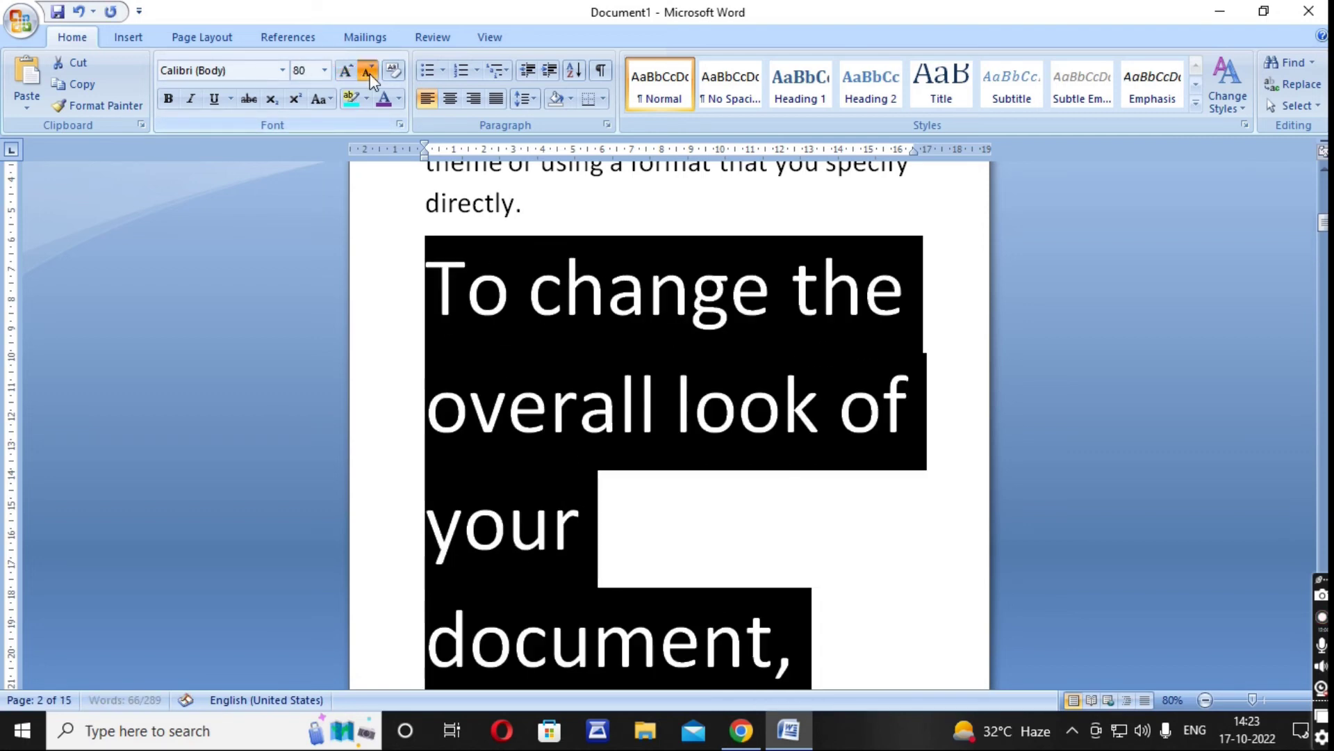
left_click(369, 72)
left_click(368, 72)
left_click(368, 72)
left_click(369, 71)
left_click(370, 77)
left_click(370, 78)
left_click(371, 78)
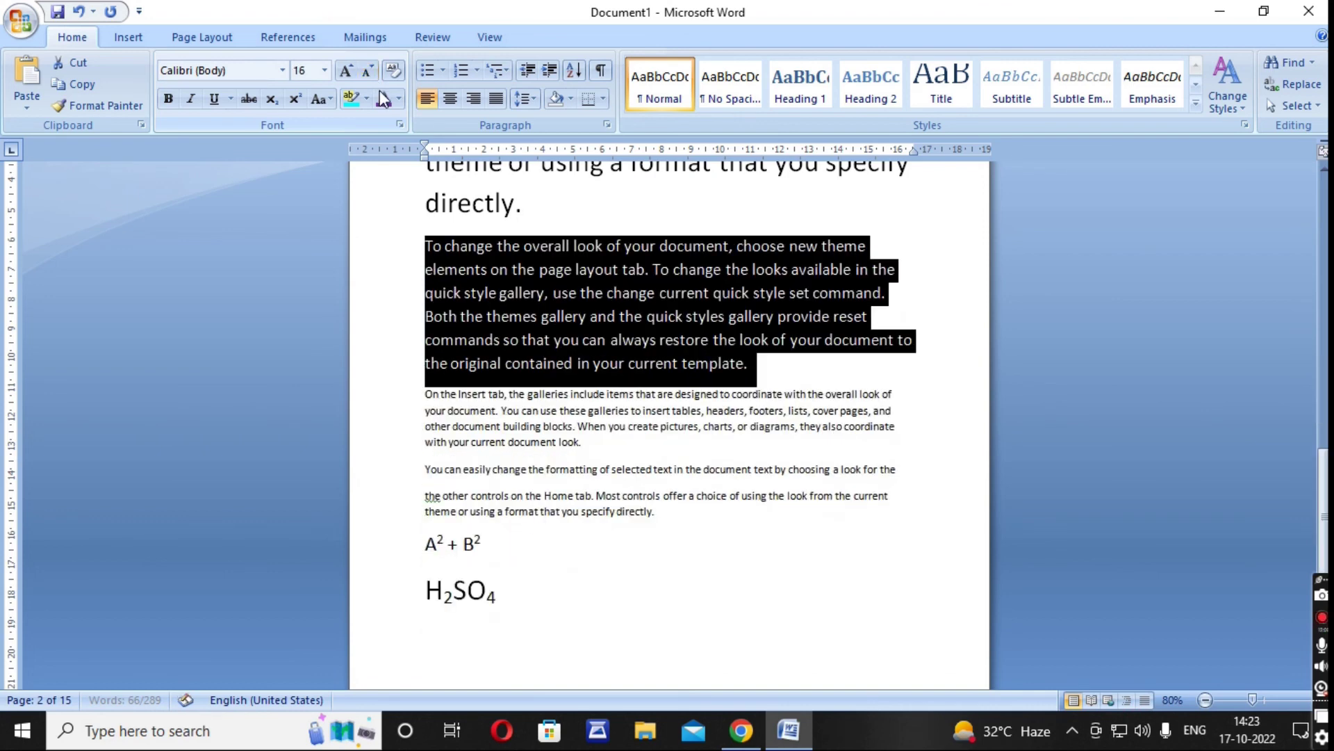
left_click(888, 593)
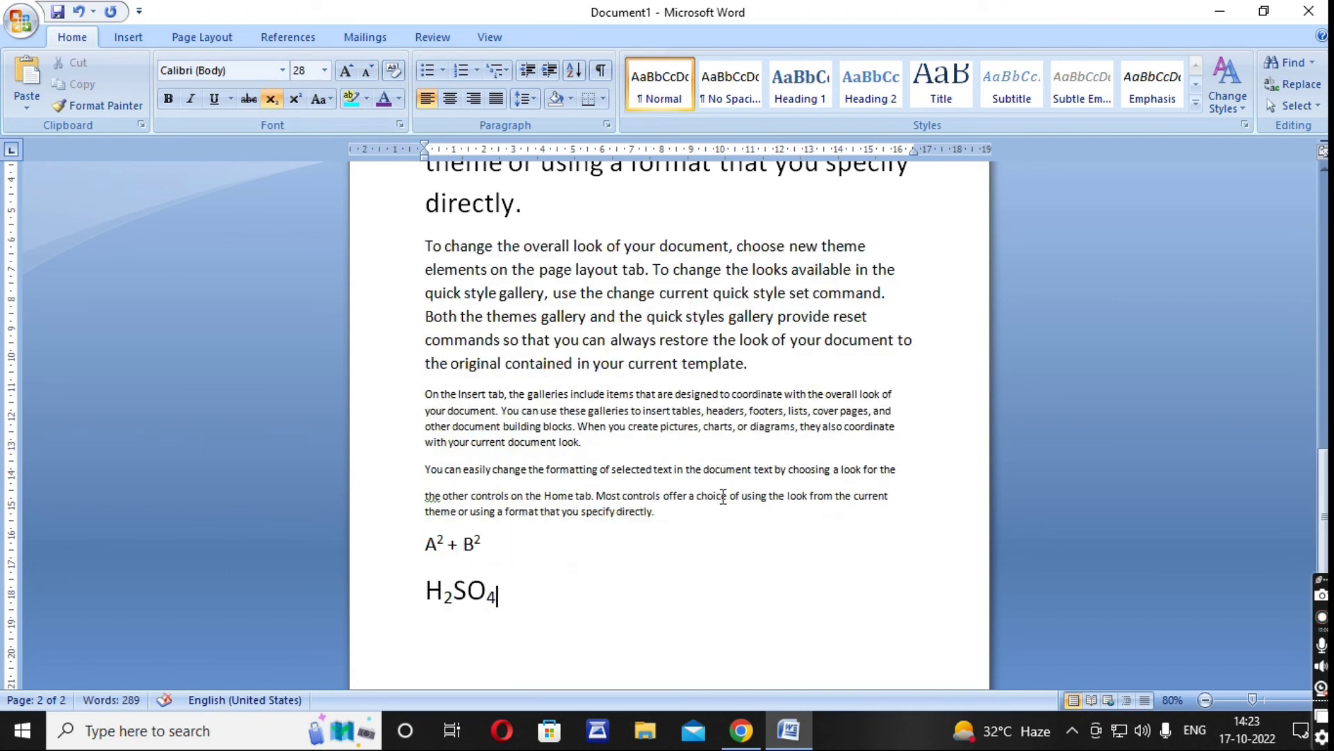
scroll(723, 495, "down", 3)
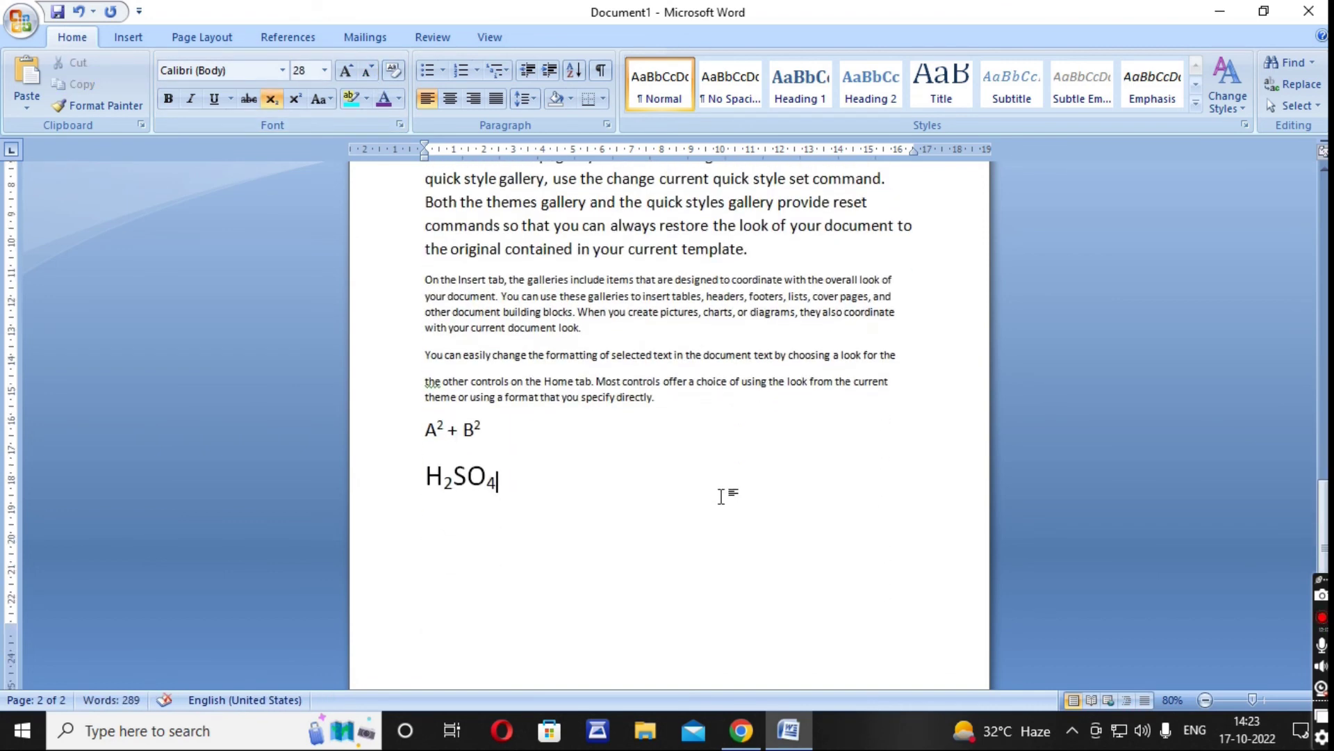
scroll(721, 496, "up", 3)
scroll(715, 344, "up", 1)
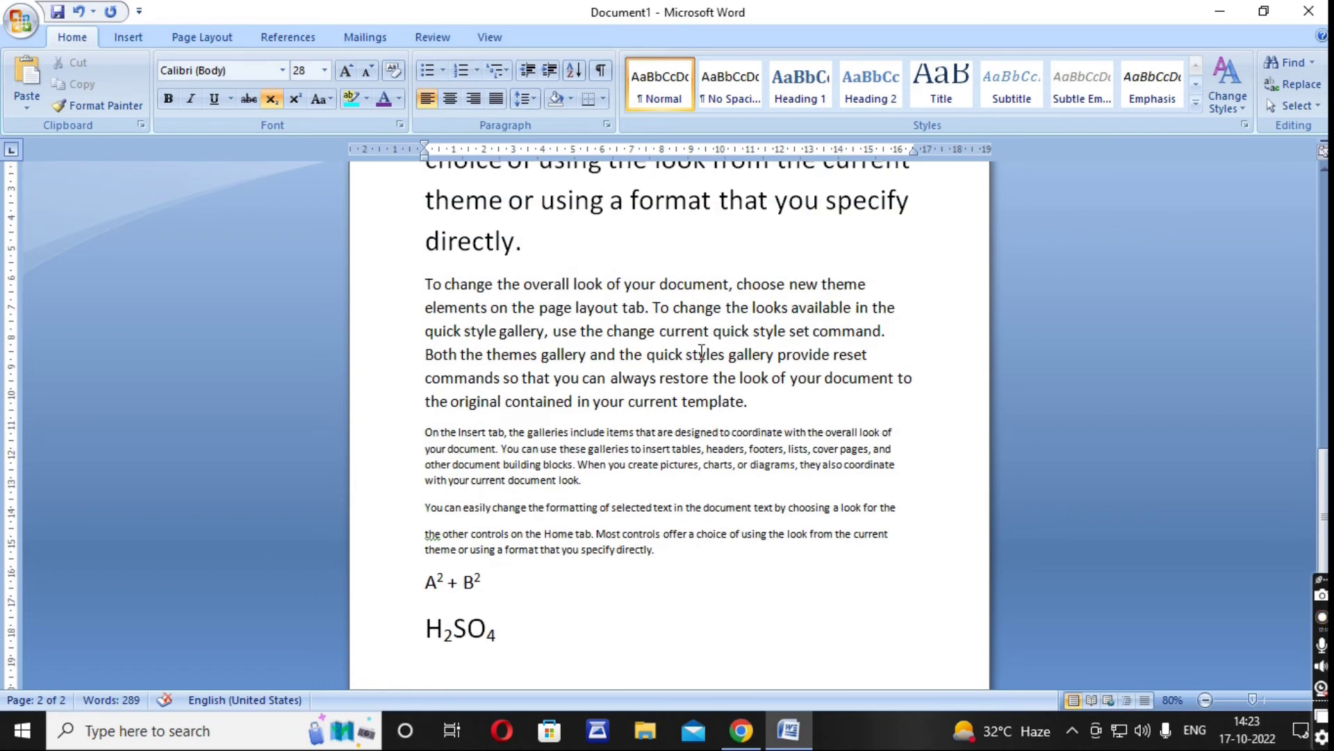
scroll(473, 372, "up", 2)
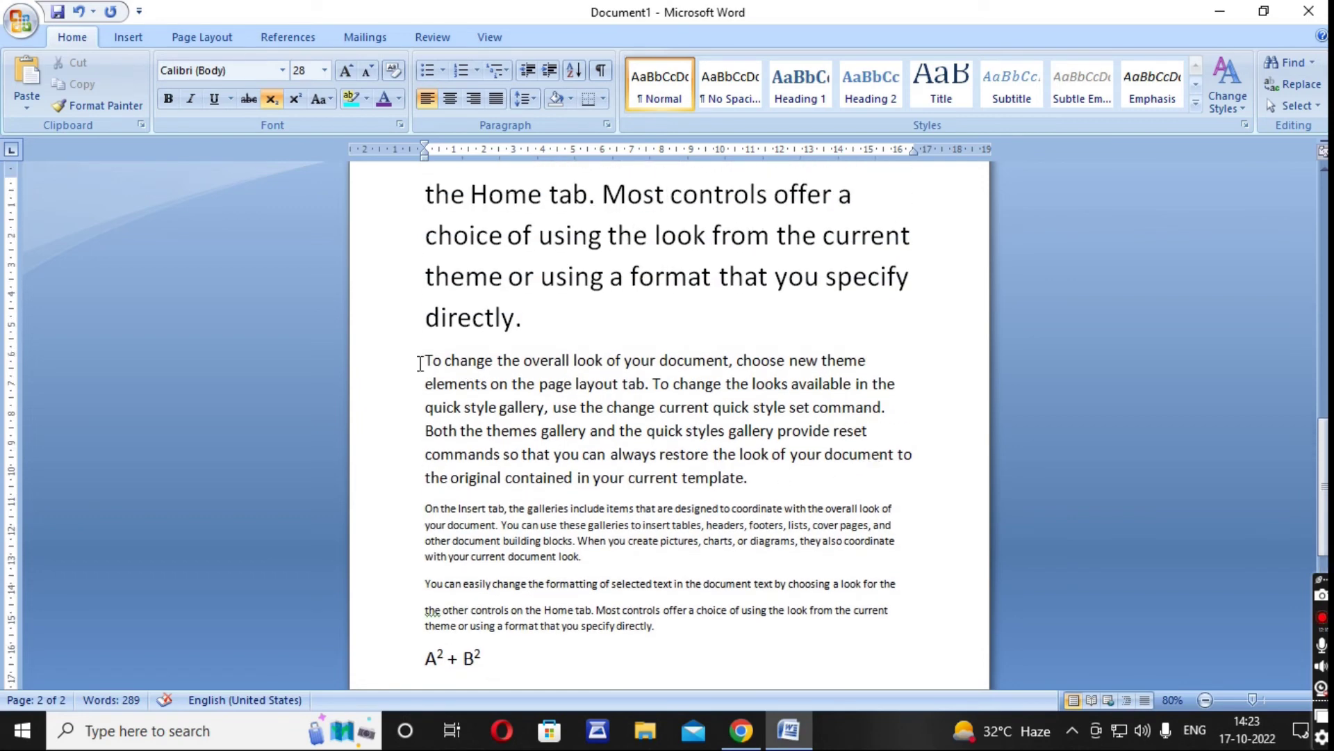
Apply strikethrough to the large paragraph's last two lines.
left_click_drag(522, 319, 425, 277)
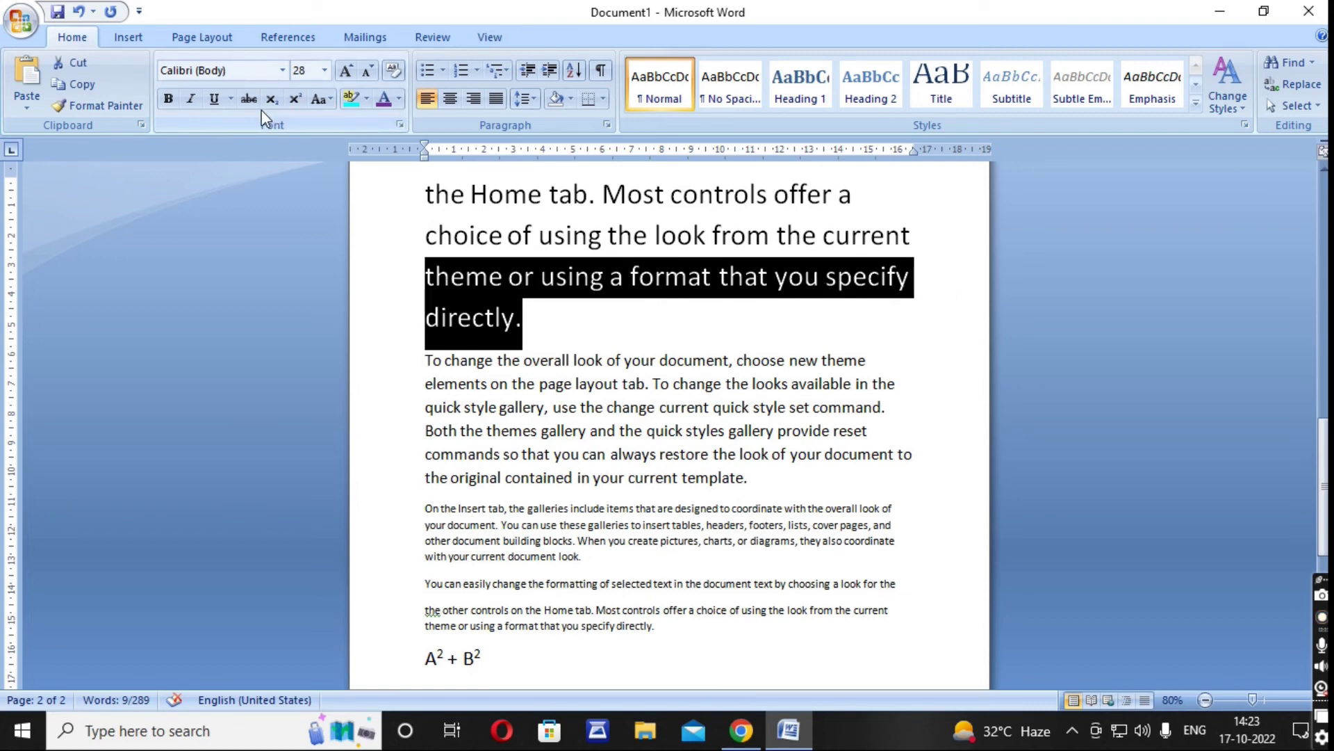
left_click(399, 126)
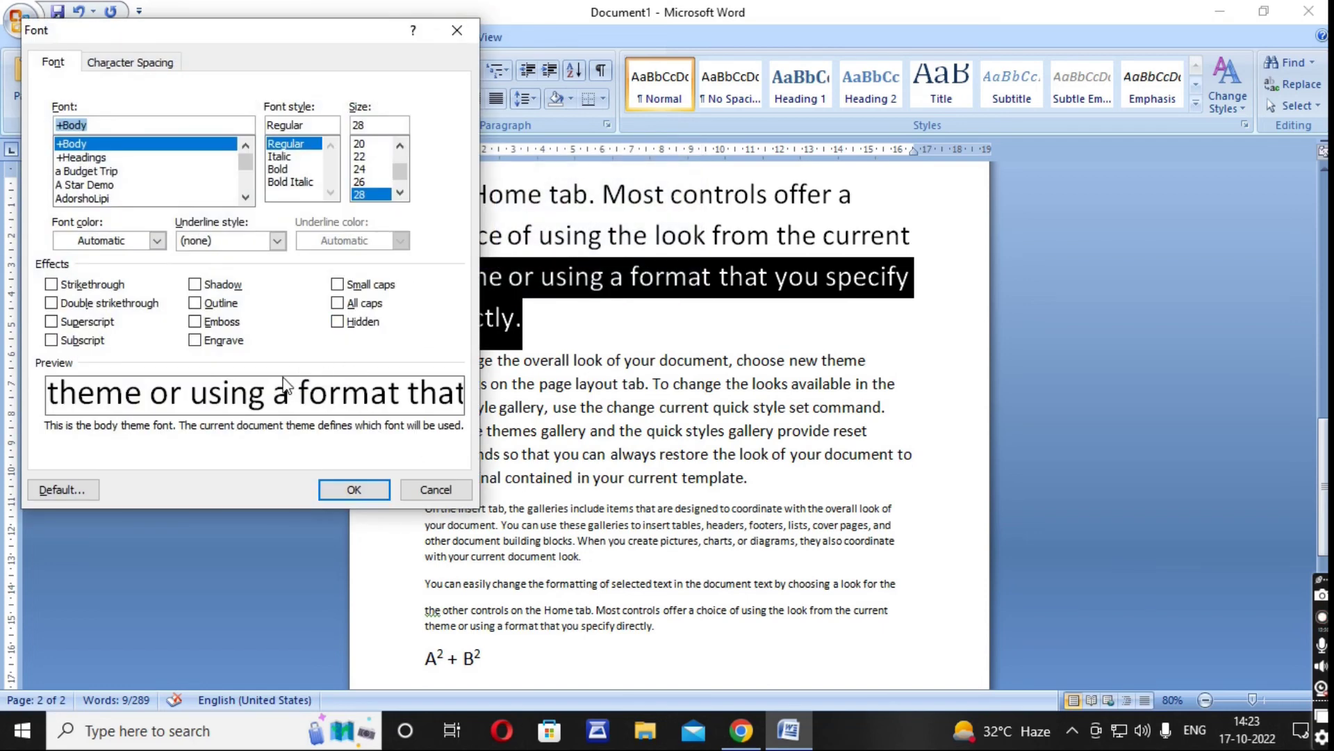
left_click(50, 285)
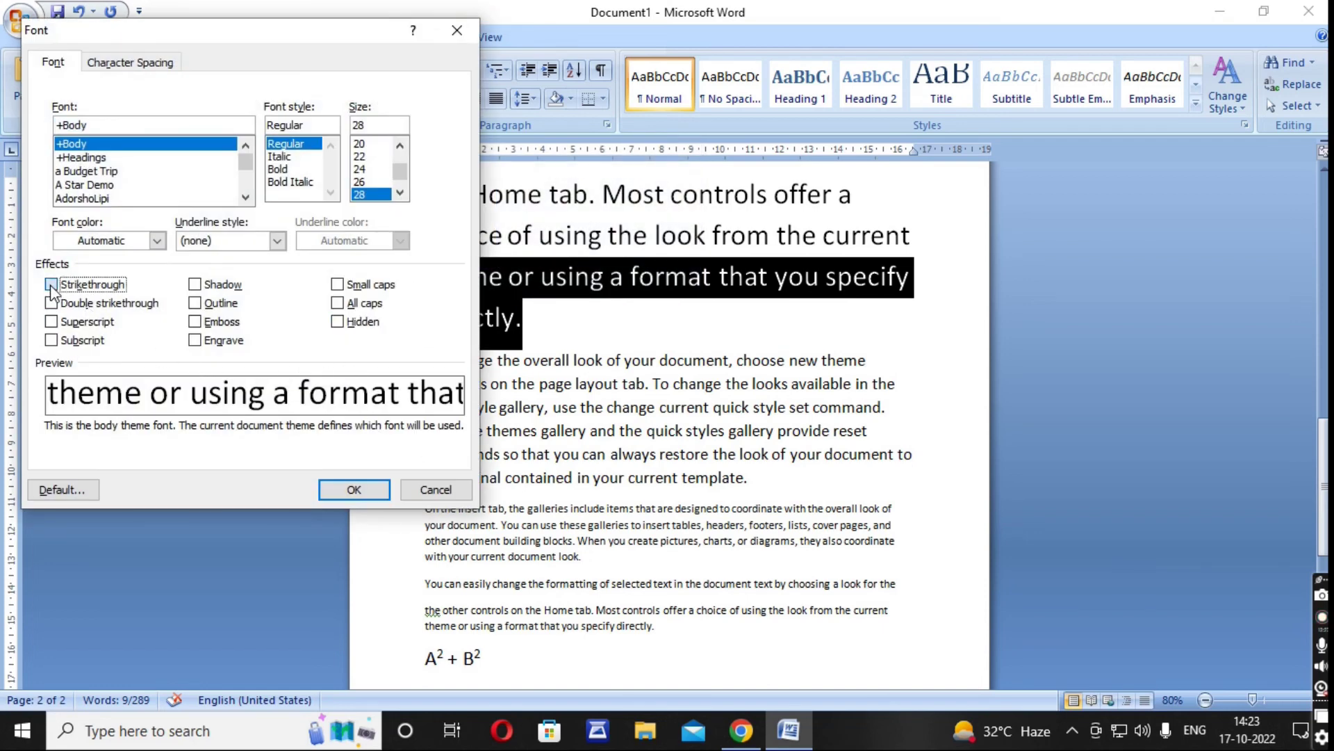
left_click(353, 490)
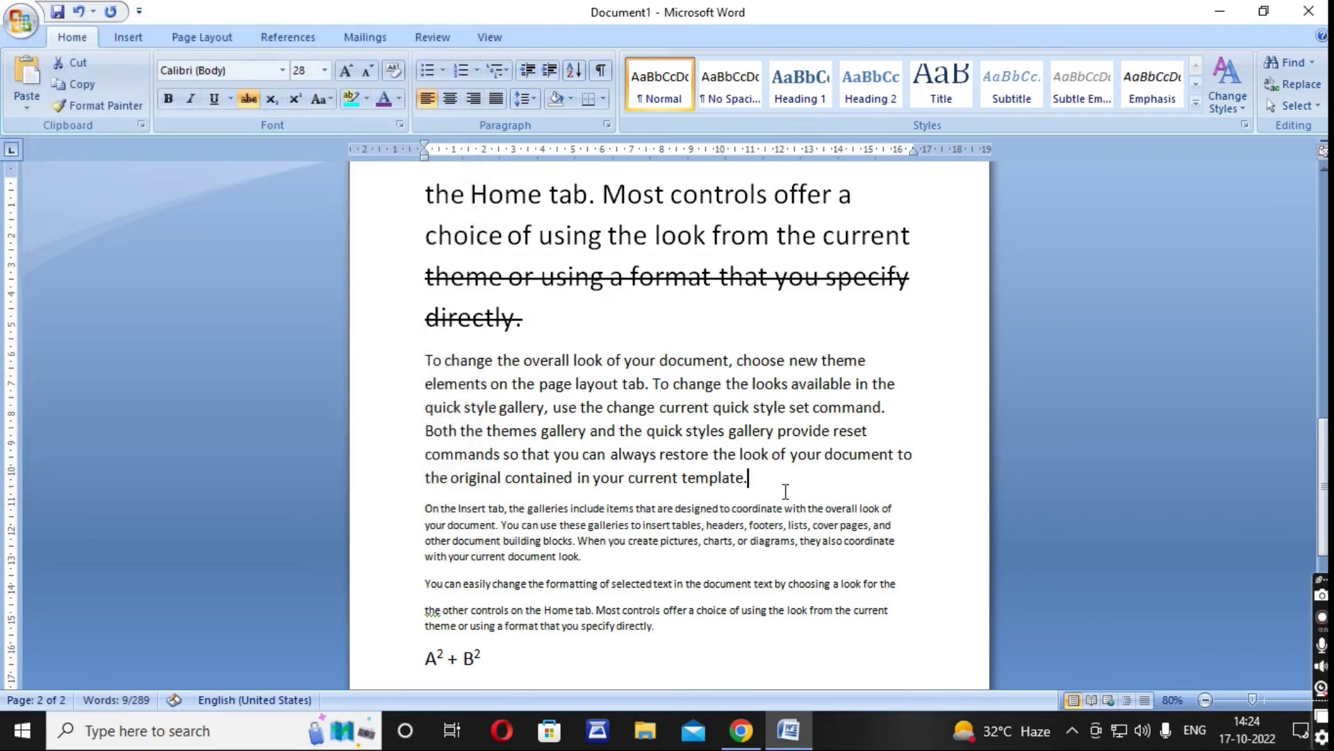
Give the line above a double strikethrough.
scroll(790, 491, "up", 1)
scroll(834, 431, "up", 2)
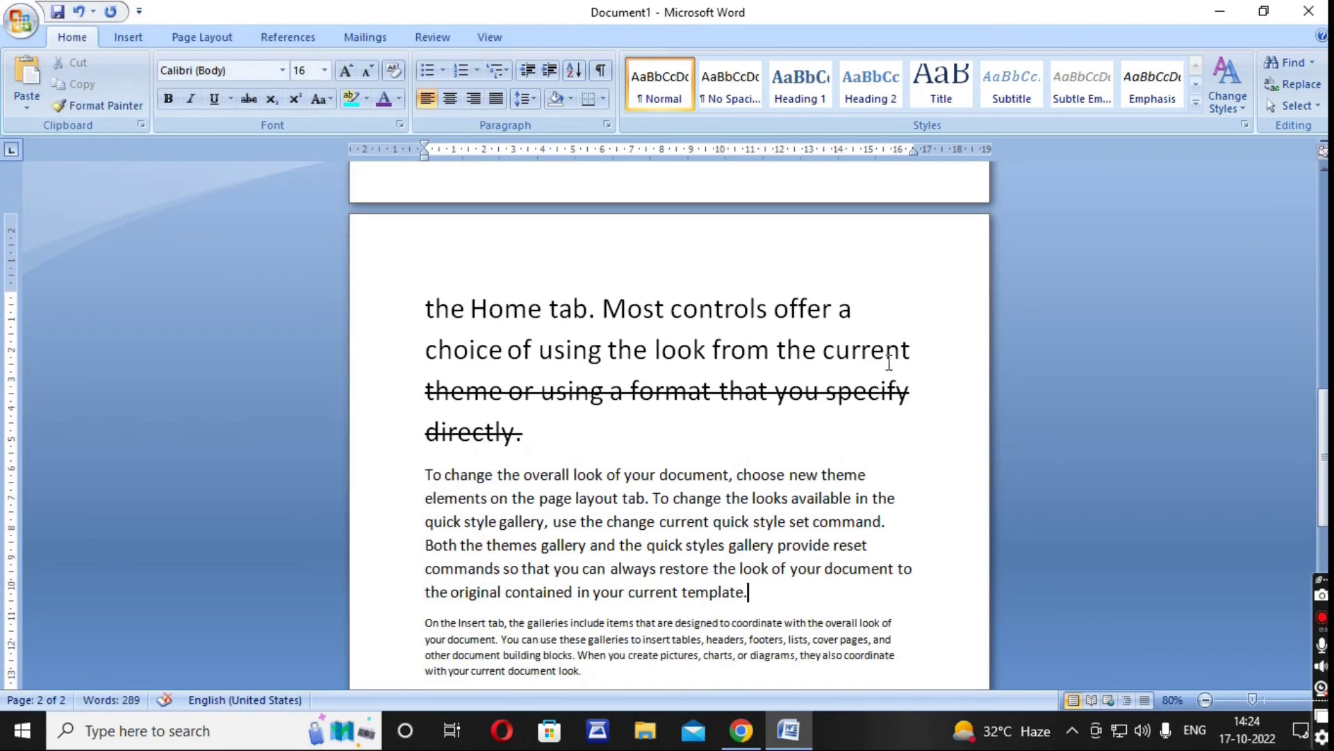
left_click_drag(917, 351, 426, 348)
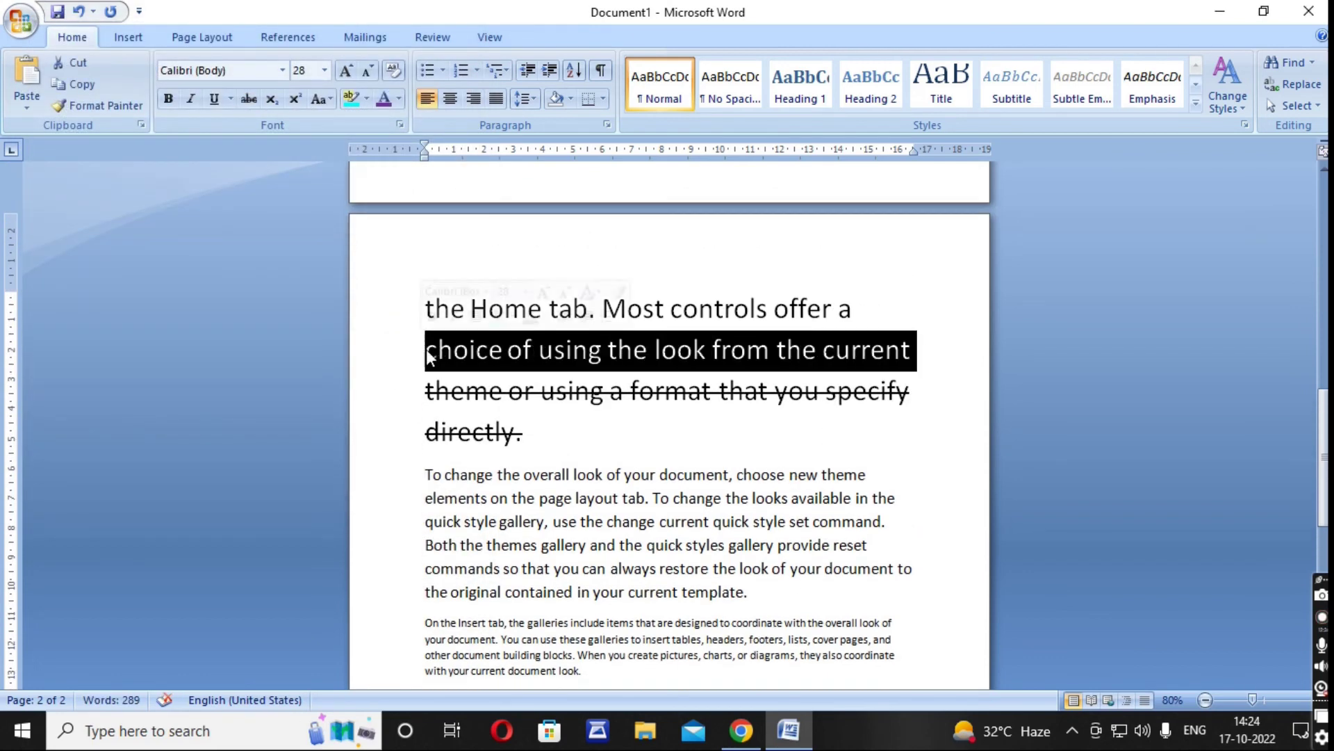
left_click(405, 125)
left_click(51, 303)
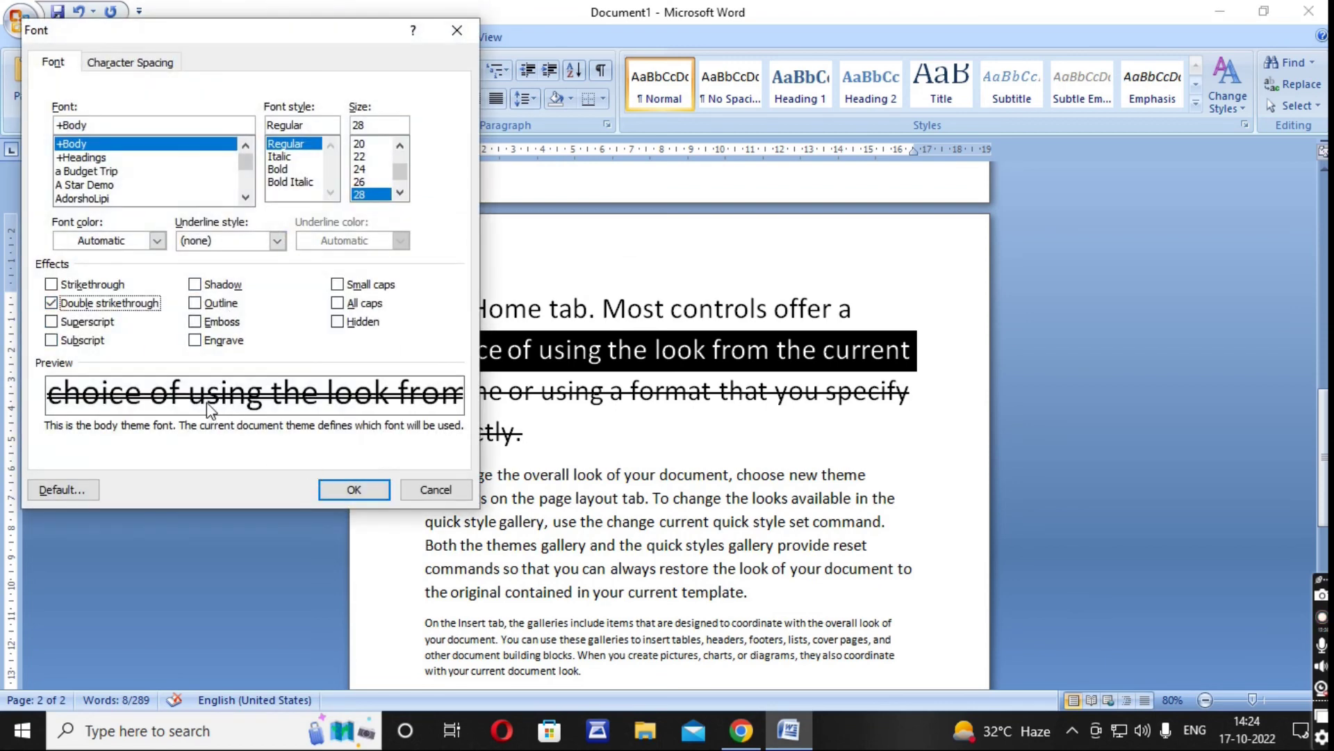
left_click(354, 490)
left_click(753, 475)
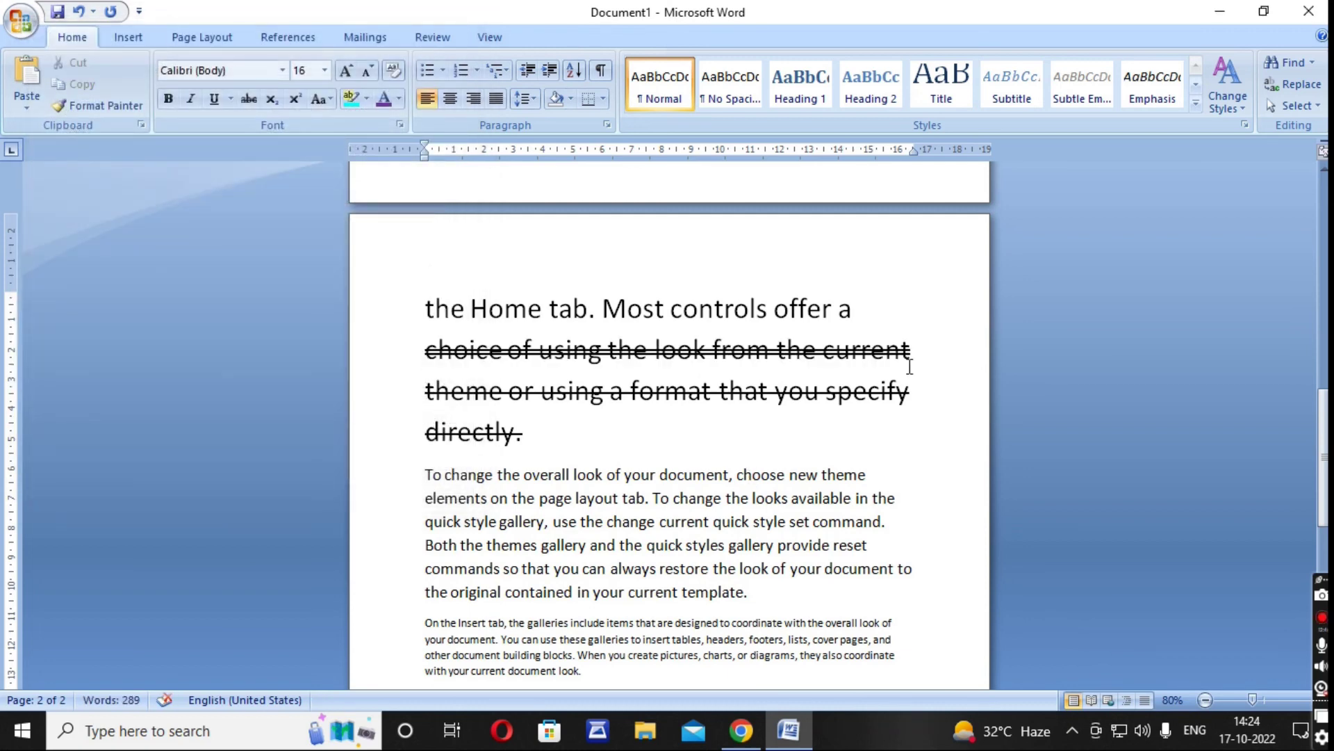
Strike through the line 'the Home tab. Most controls offer a'.
scroll(862, 451, "down", 2)
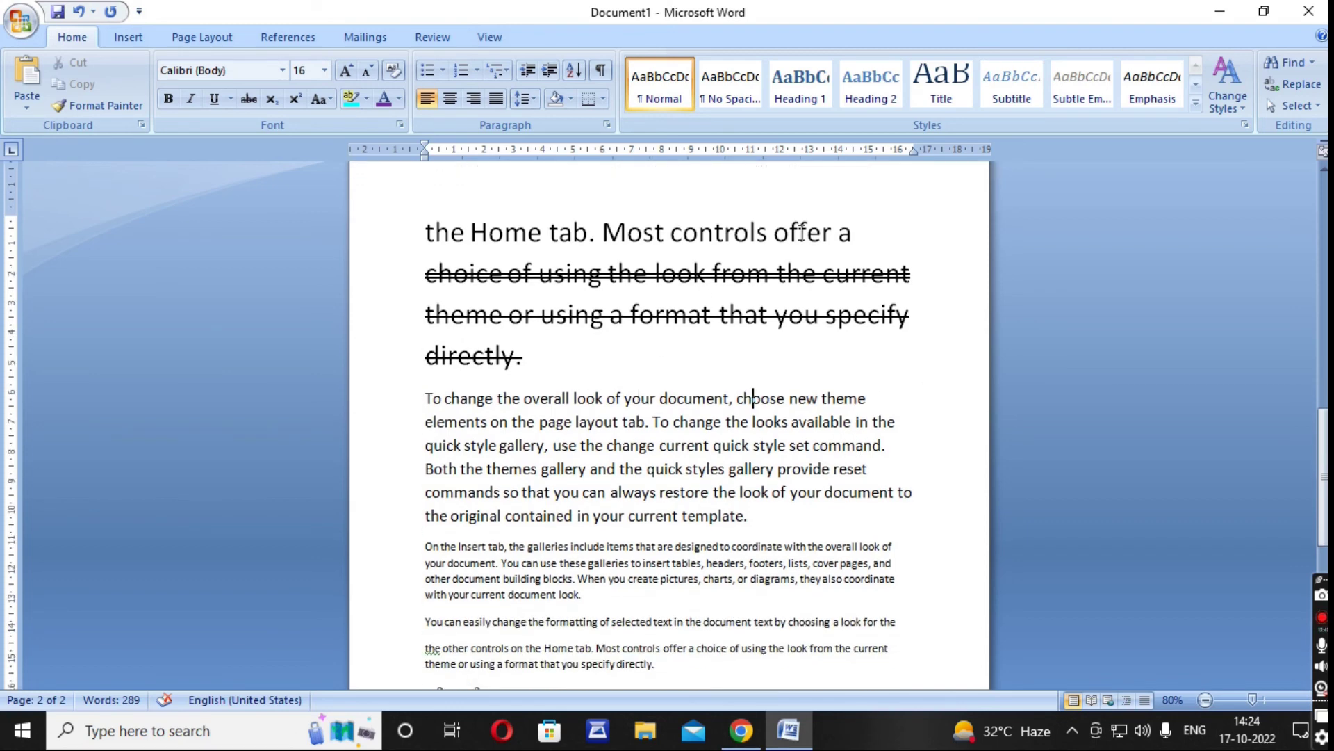
left_click_drag(859, 249, 399, 259)
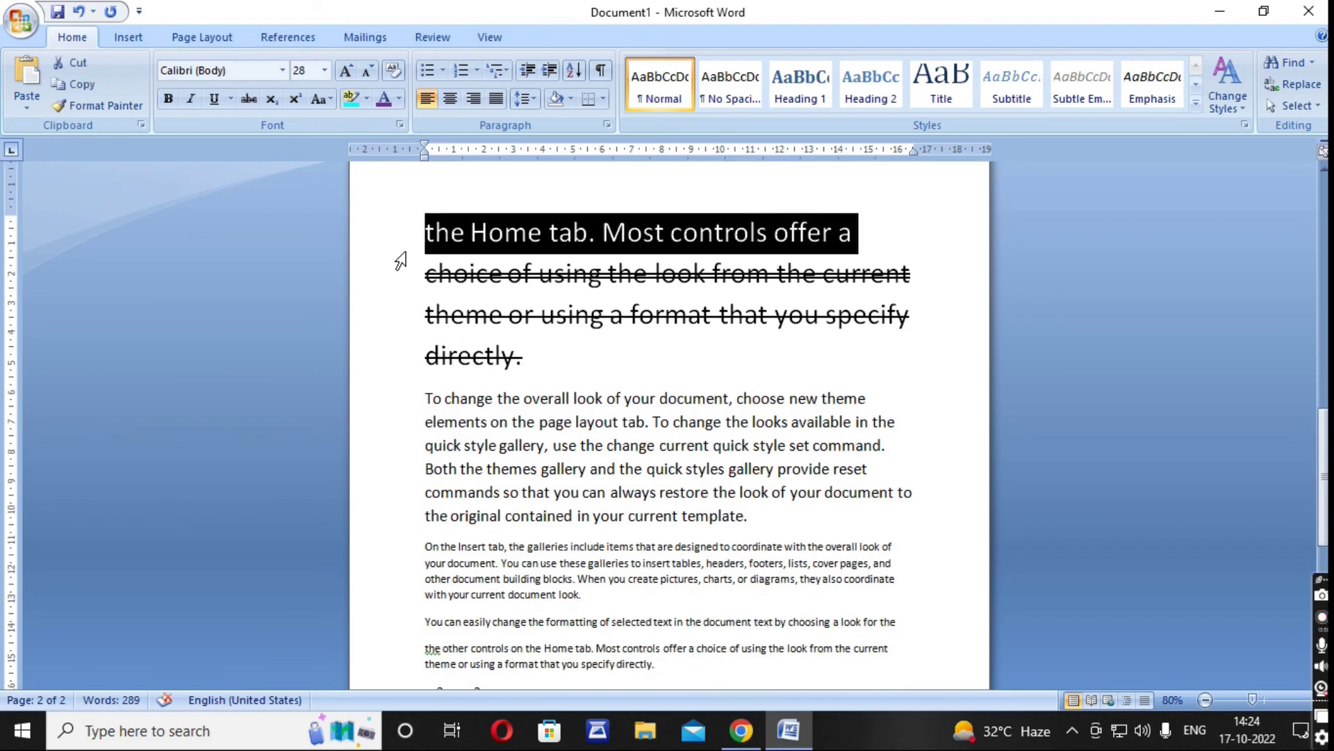
left_click(251, 101)
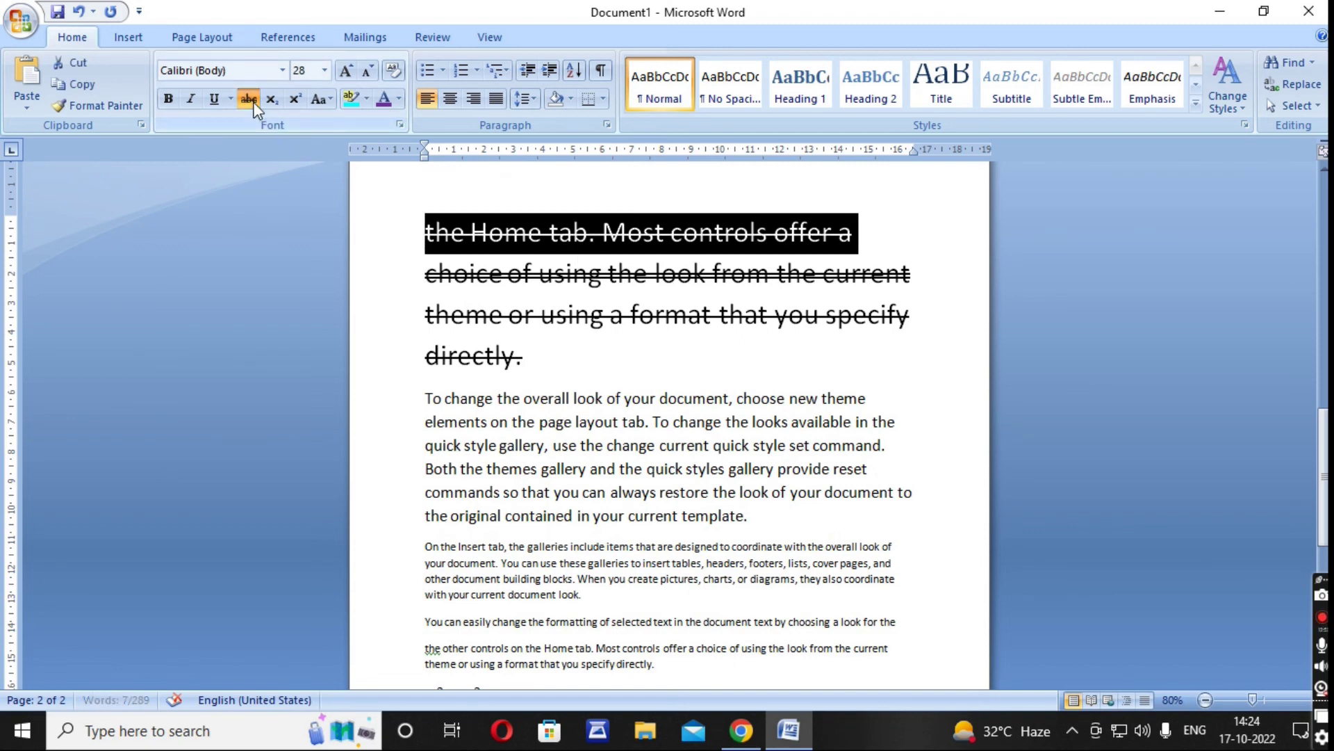
left_click(792, 365)
scroll(799, 403, "down", 5)
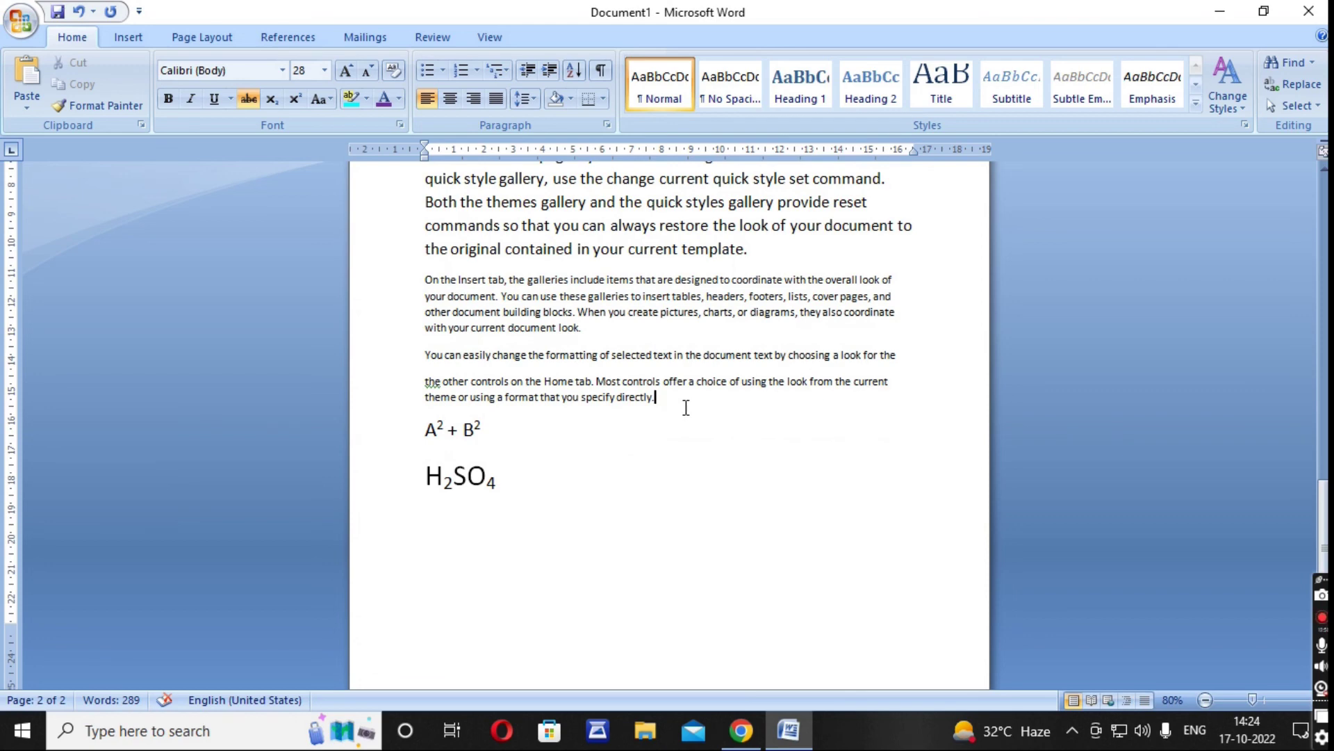
Apply a dashed underline to the two lines from 'Home tab.' to 'controls on'.
scroll(685, 408, "up", 3)
scroll(702, 390, "up", 3)
scroll(723, 369, "up", 3)
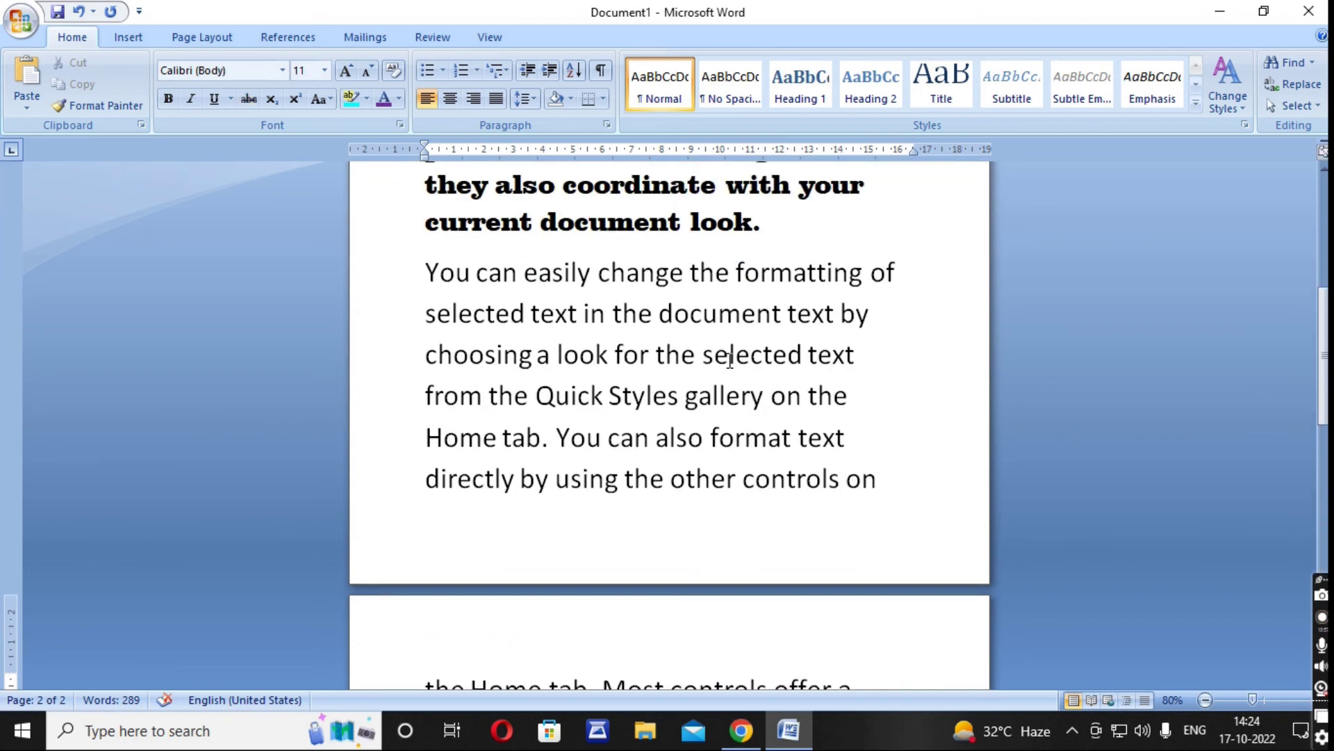
left_click_drag(888, 510, 408, 431)
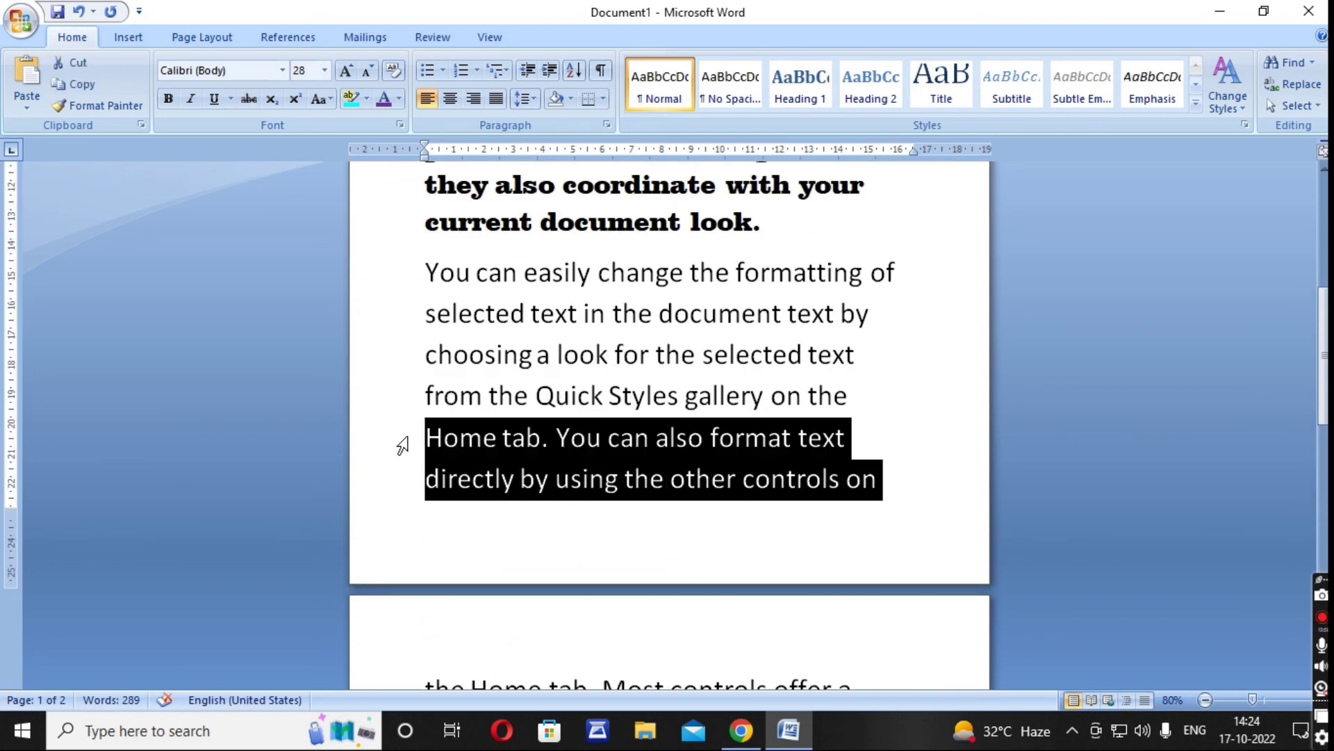
left_click(231, 102)
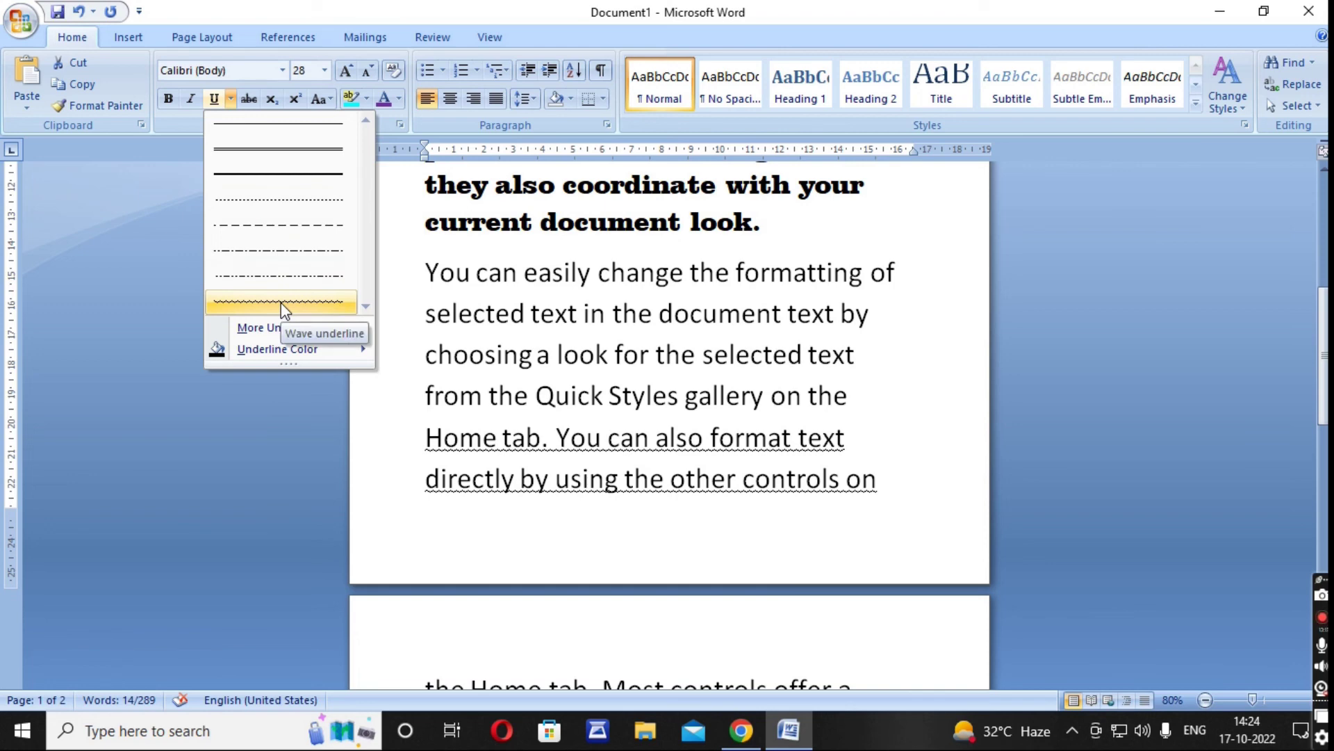
left_click(281, 229)
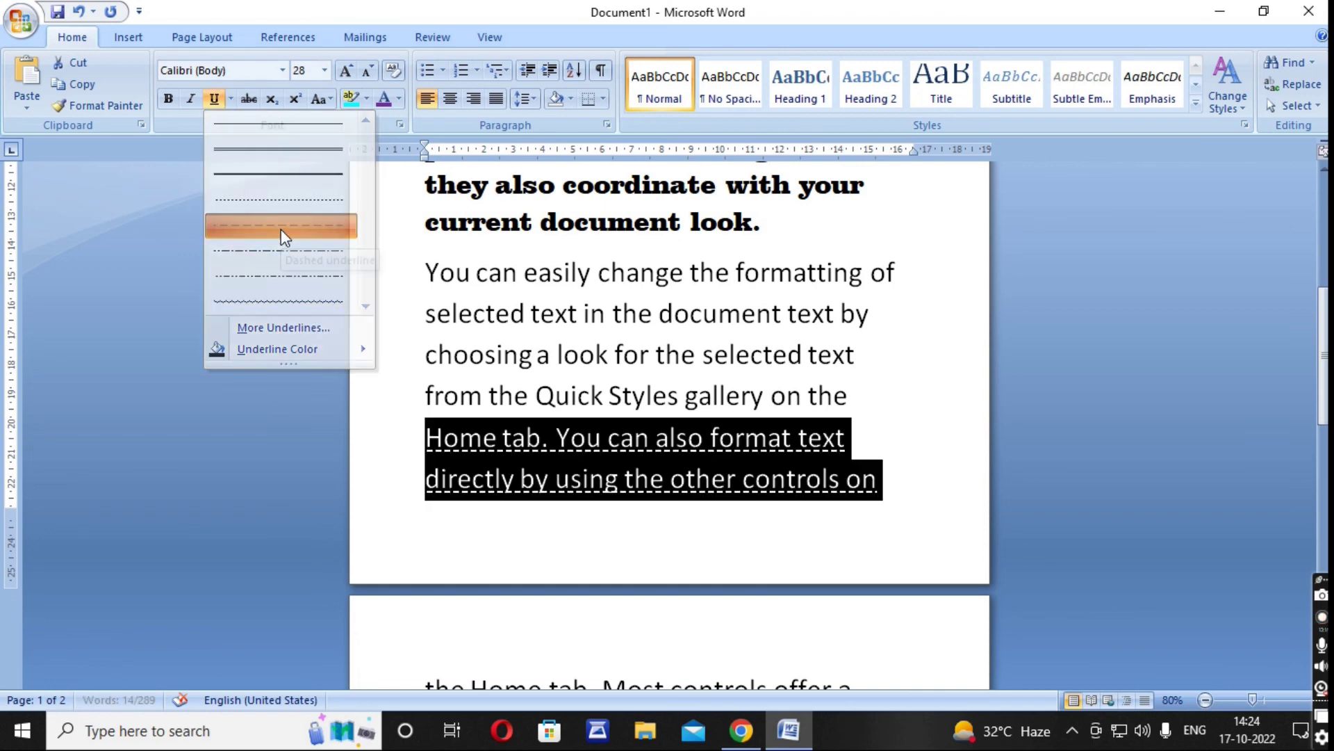
left_click(772, 525)
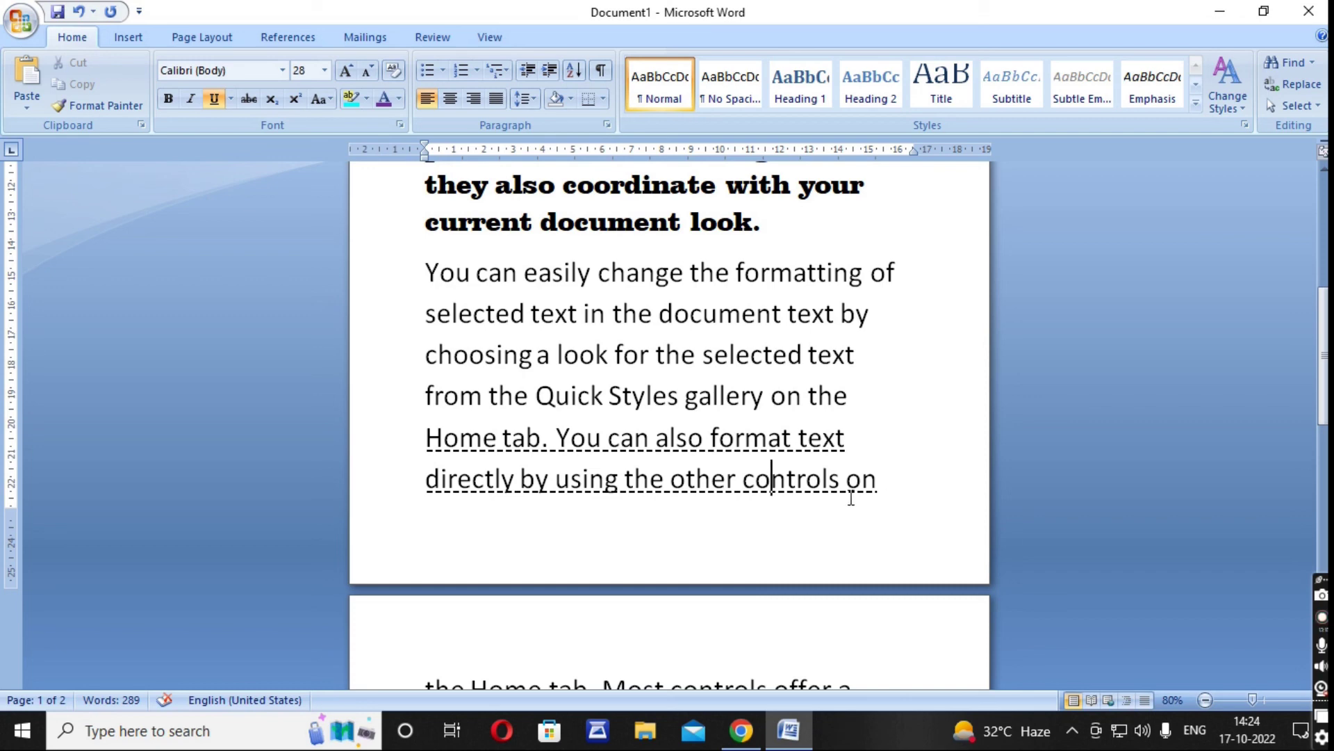
scroll(854, 499, "up", 2)
scroll(680, 460, "up", 2)
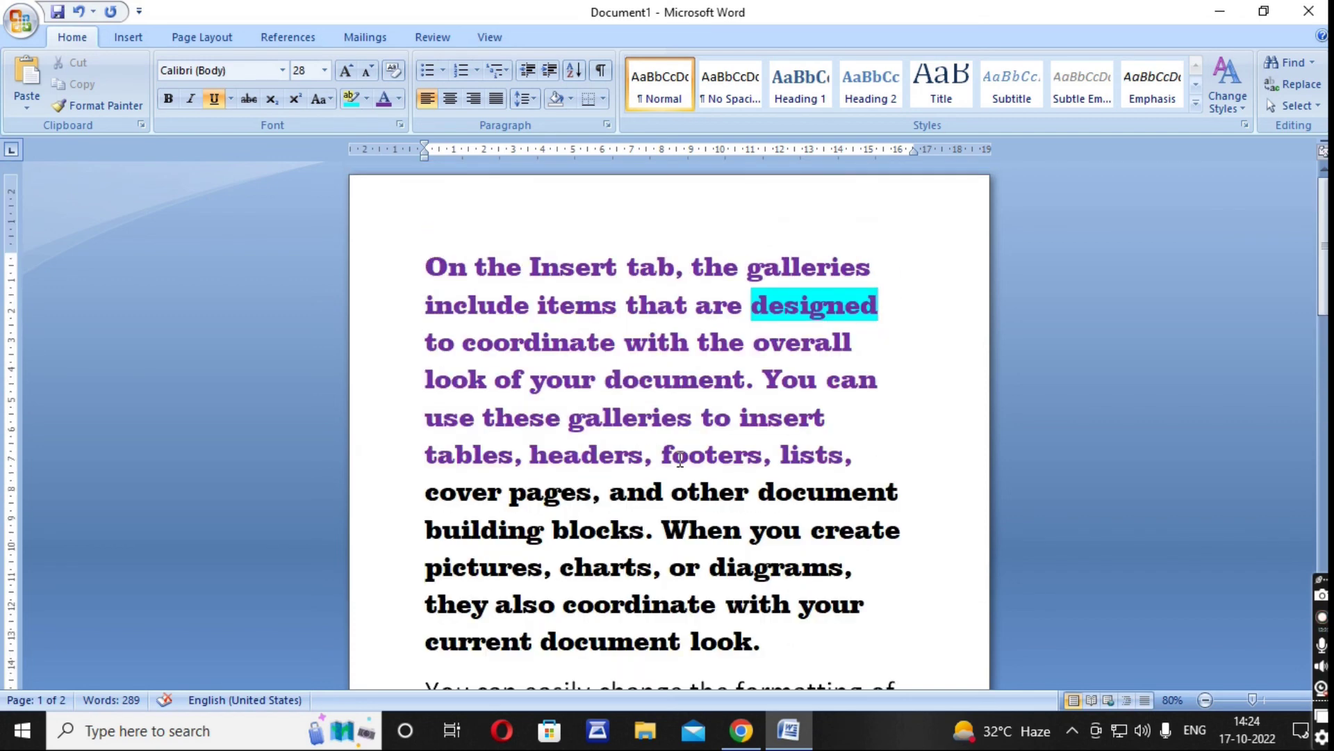
scroll(681, 460, "down", 1)
scroll(681, 460, "down", 2)
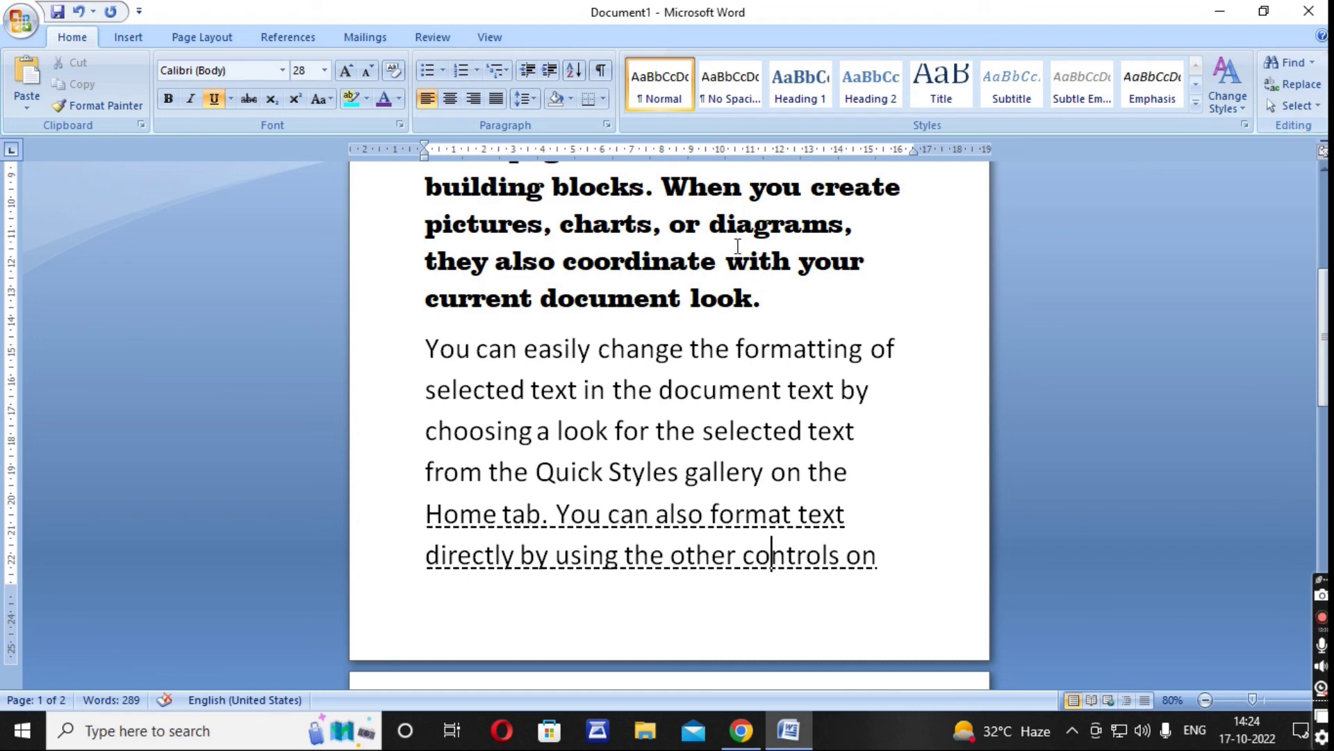
scroll(873, 492, "up", 1)
scroll(873, 491, "up", 1)
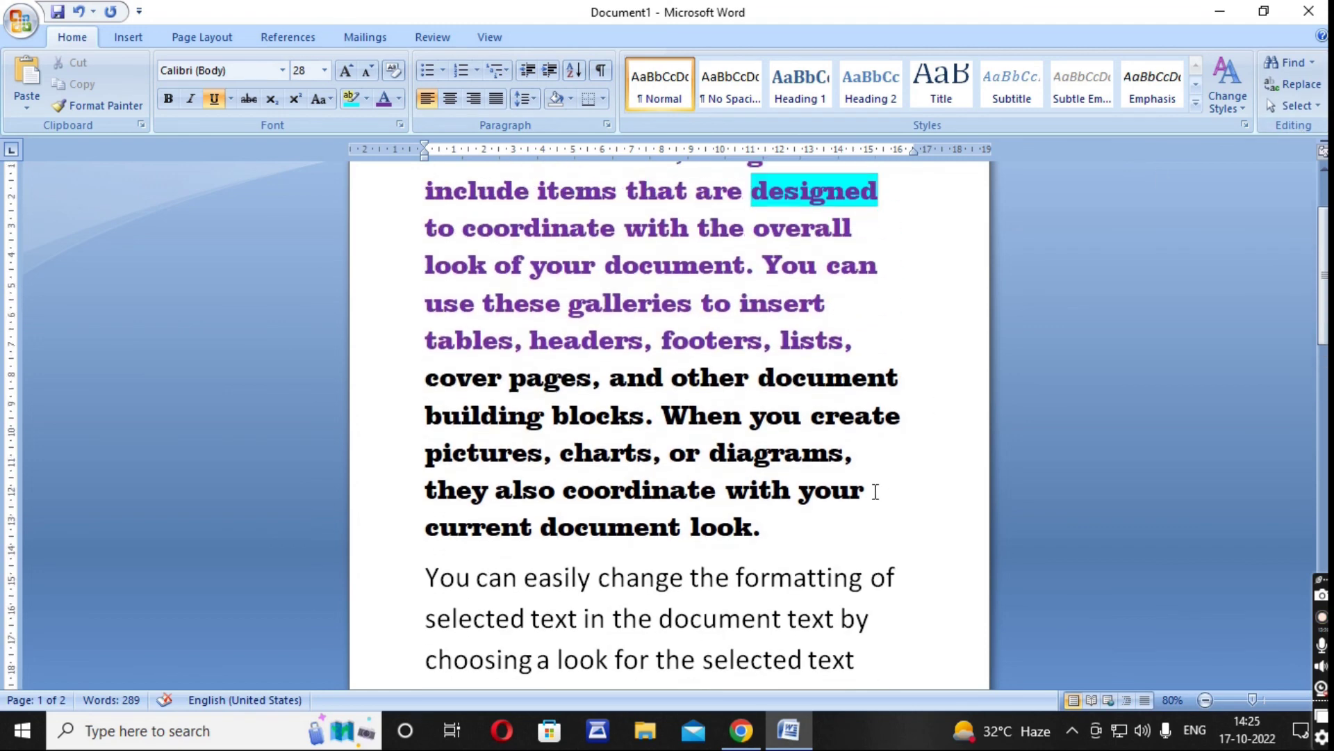
scroll(876, 491, "up", 1)
scroll(876, 491, "down", 3)
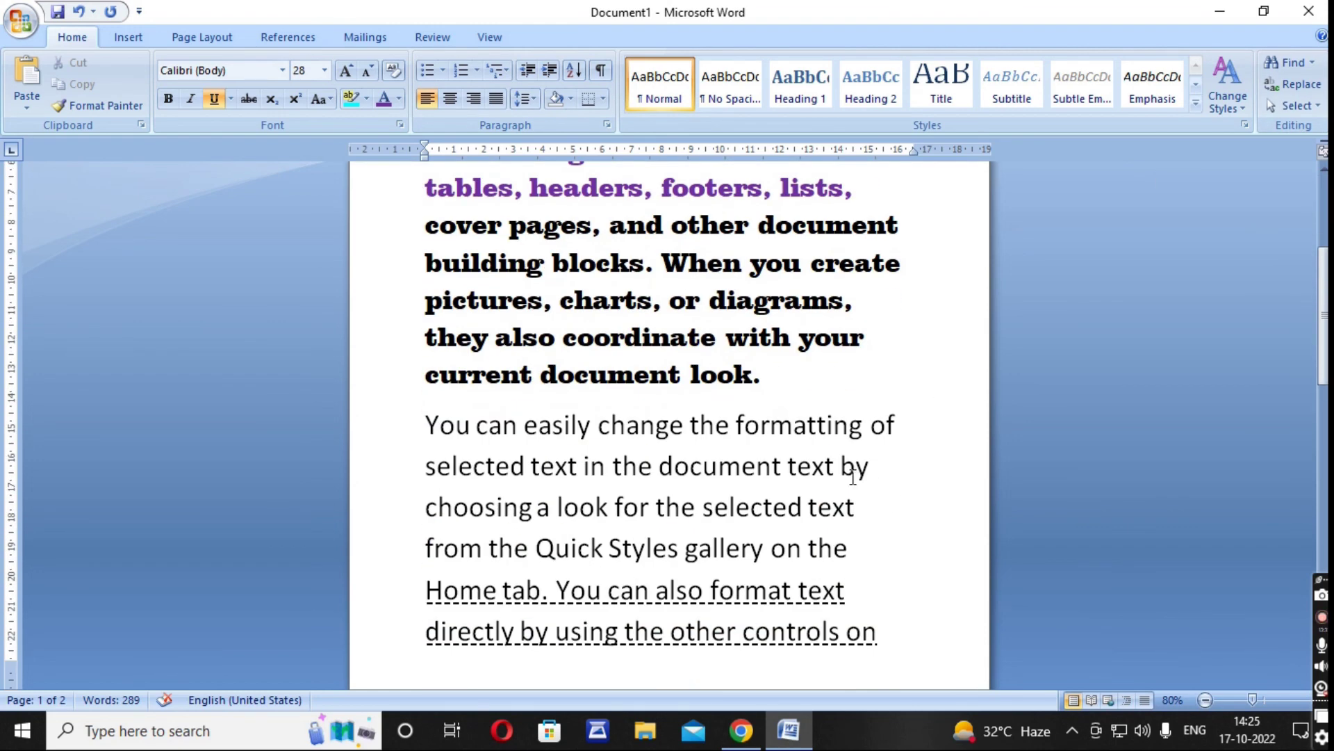
scroll(853, 477, "down", 2)
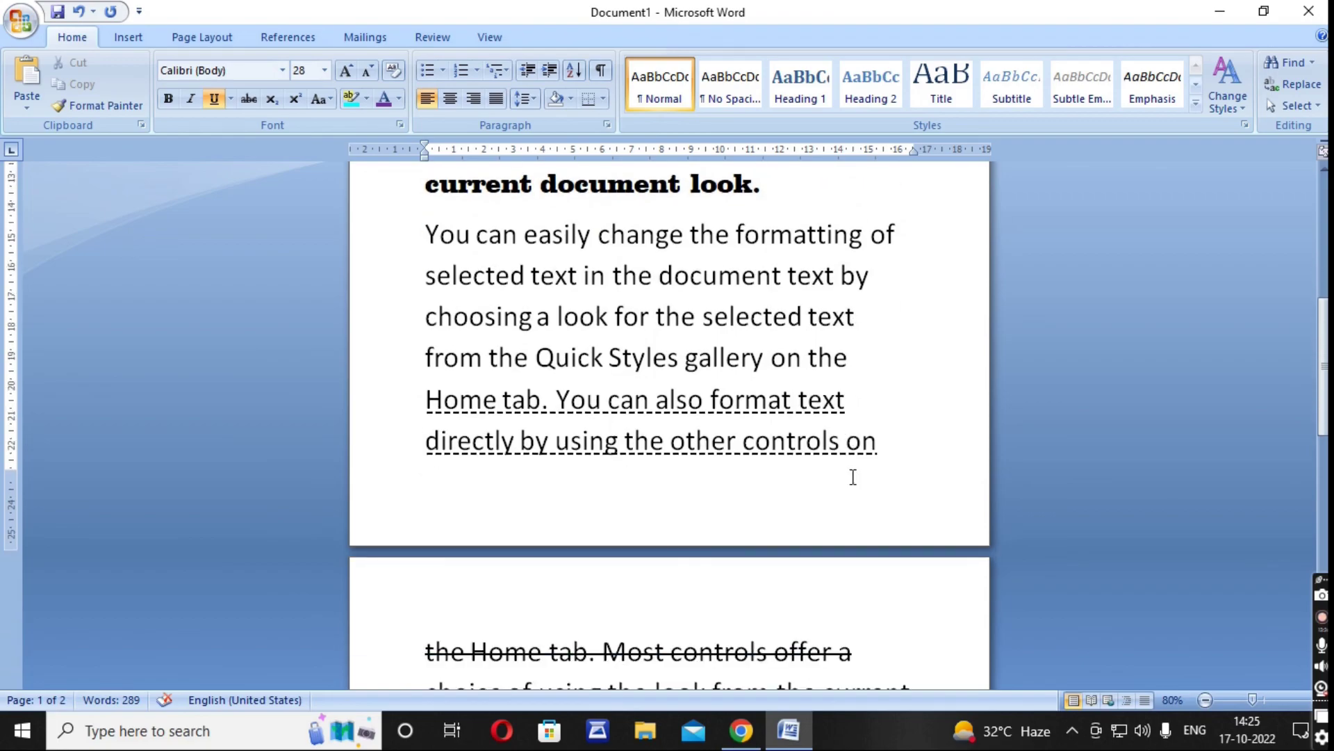
scroll(853, 478, "down", 3)
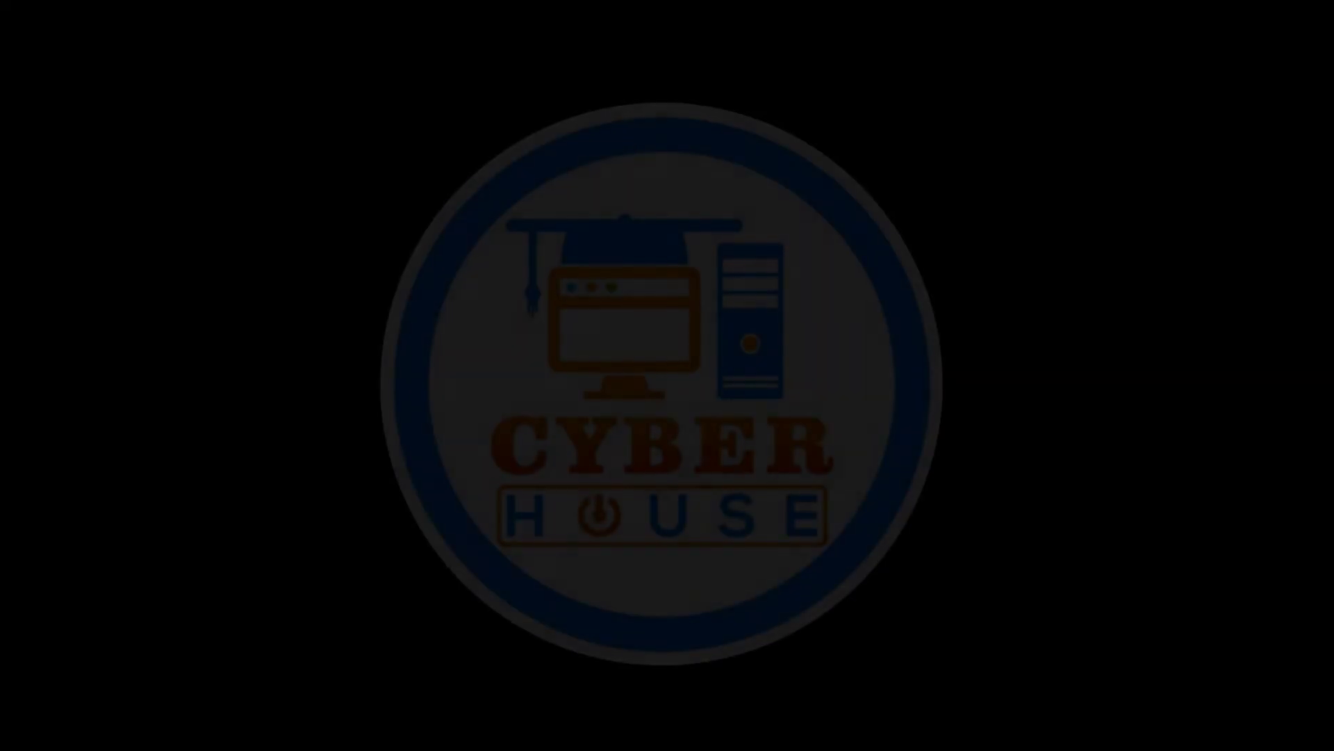